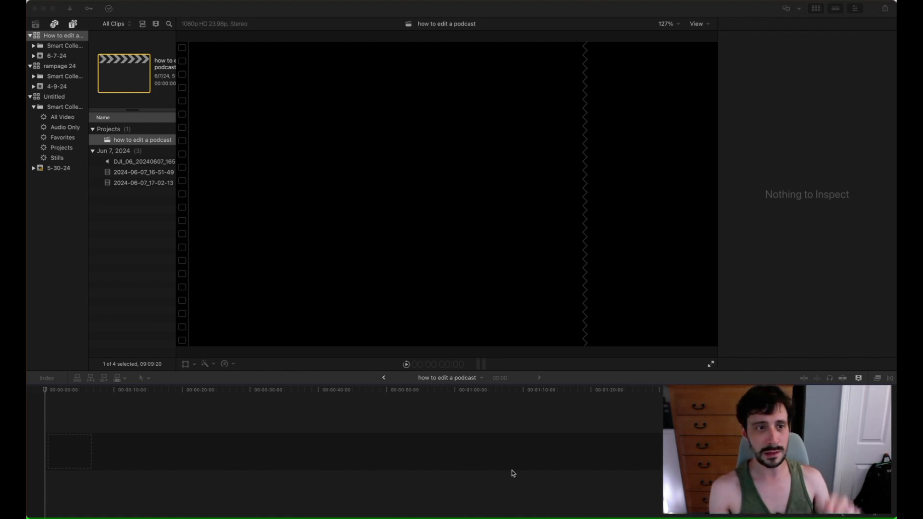
{"action": "left_click", "coordinate": [68, 38]}
{"action": "left_click", "coordinate": [118, 141]}
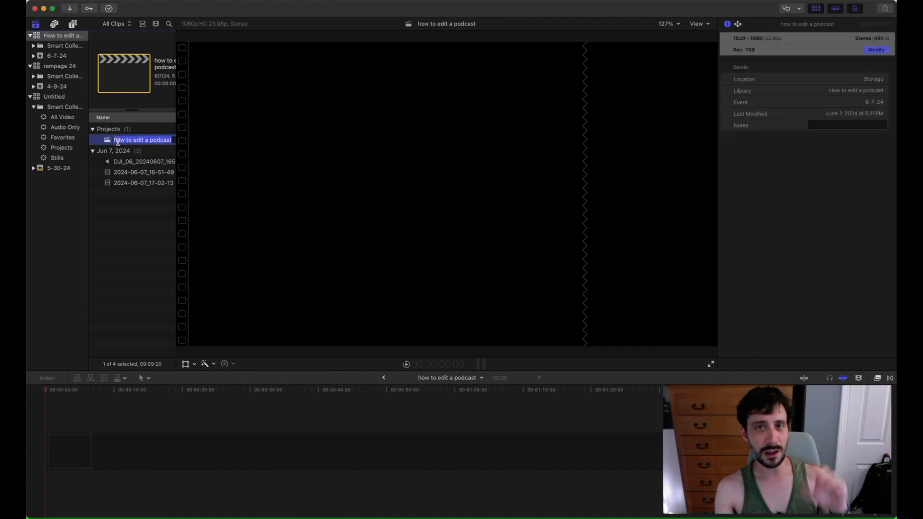
{"action": "left_click", "coordinate": [120, 433]}
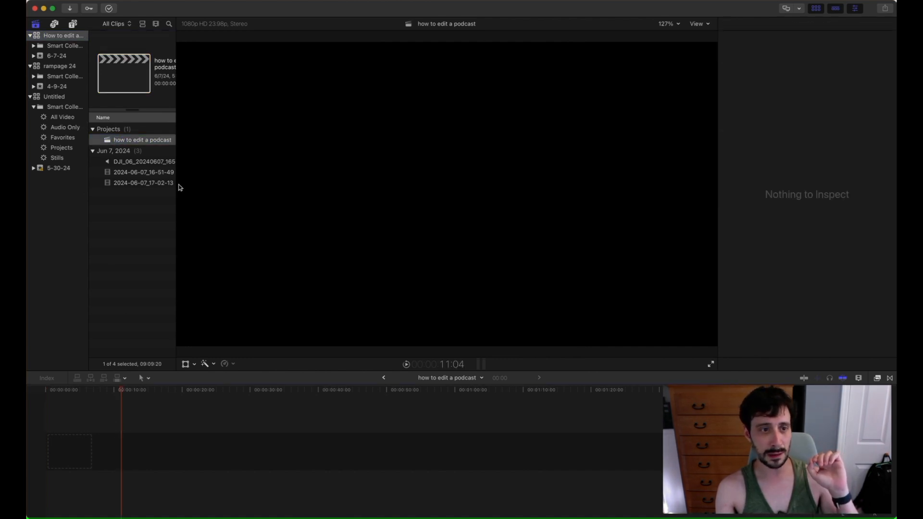
{"action": "key", "text": "super+a"}
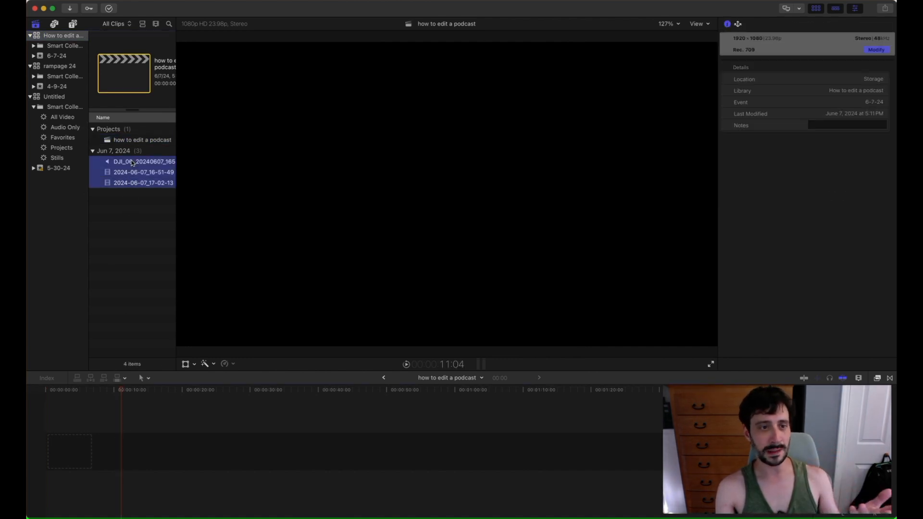
{"action": "left_click", "coordinate": [138, 219]}
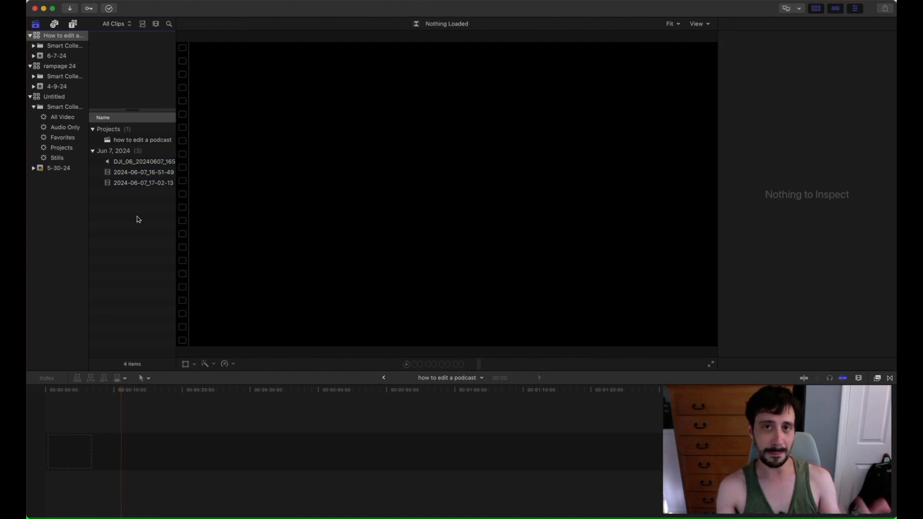
Add the video clips 2024-06-07_16-51-49 and 2024-06-07_17-02-13 together to the start of the empty timeline.
{"action": "left_click", "coordinate": [143, 184]}
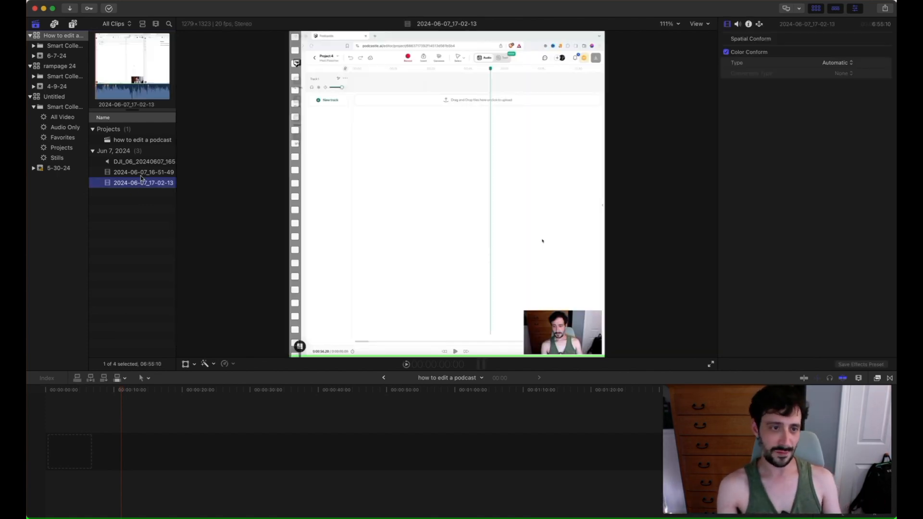
{"action": "left_click", "coordinate": [142, 173]}
{"action": "left_click", "coordinate": [138, 184], "text": "shift"}
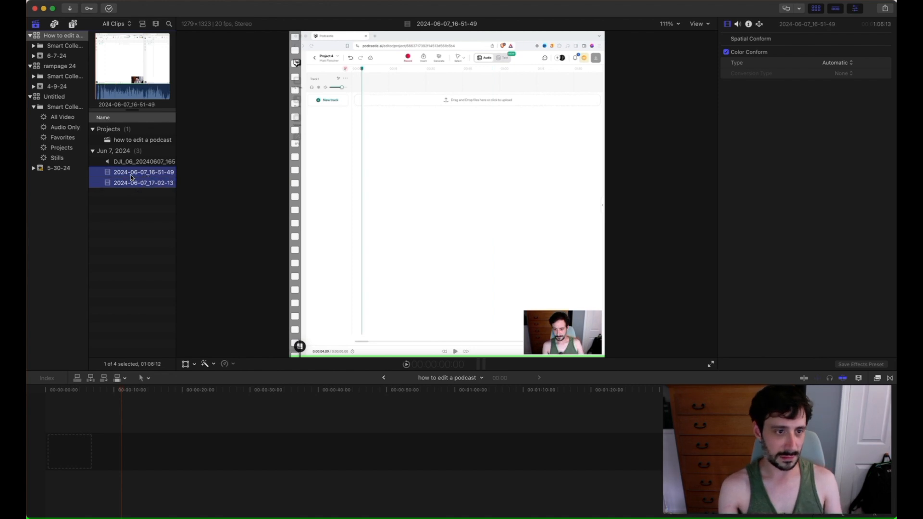
{"action": "left_click_drag", "start_coordinate": [131, 176], "coordinate": [104, 456]}
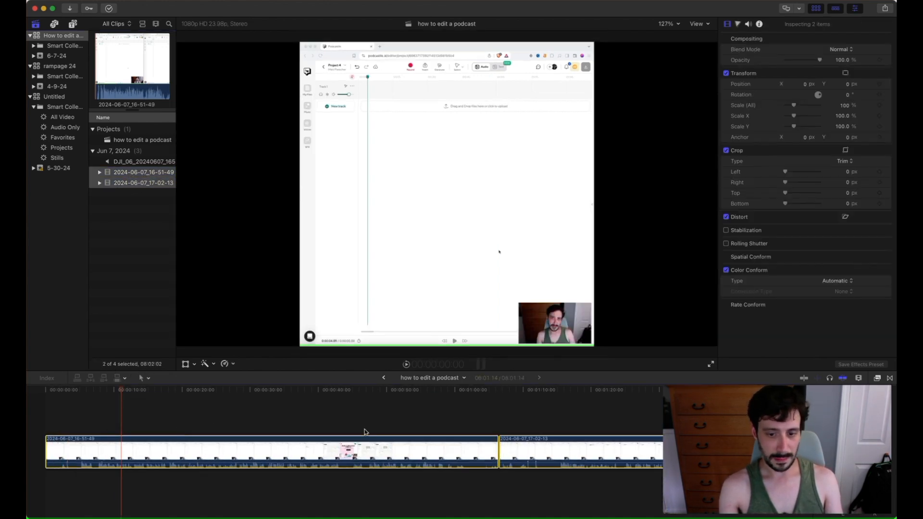
{"action": "left_click", "coordinate": [369, 431]}
{"action": "key", "text": "super+minus"}
{"action": "key", "text": "super+minus"}
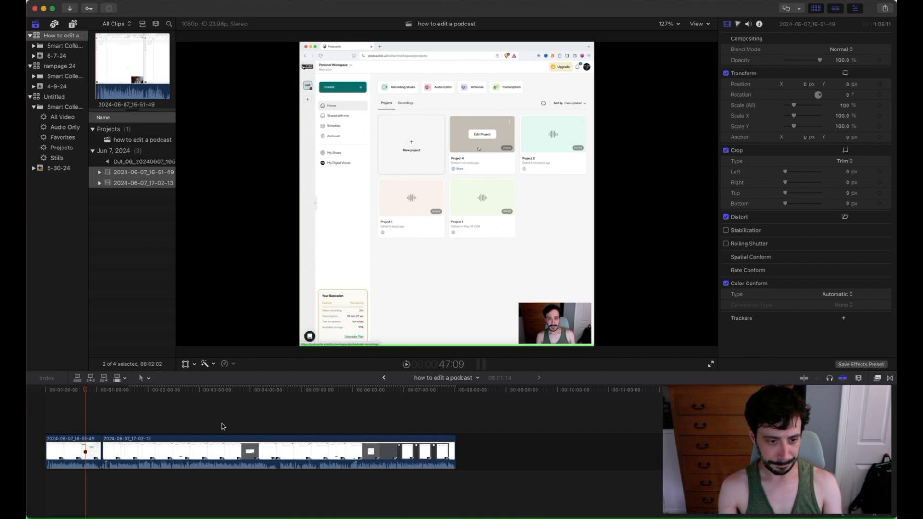
Attach the audio clip DJI_06_20240607_165026 beneath the first video clip at the beginning of the timeline.
{"action": "left_click_drag", "start_coordinate": [85, 390], "coordinate": [98, 389]}
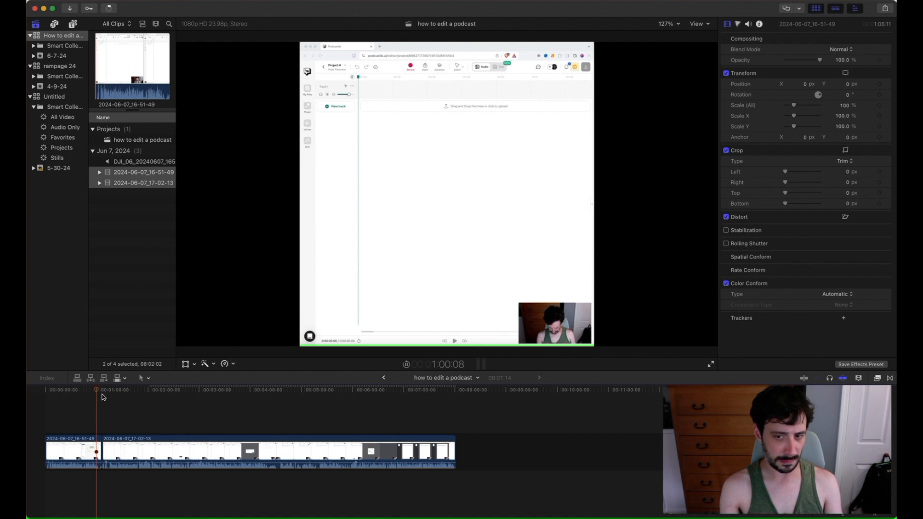
{"action": "left_click", "coordinate": [94, 390]}
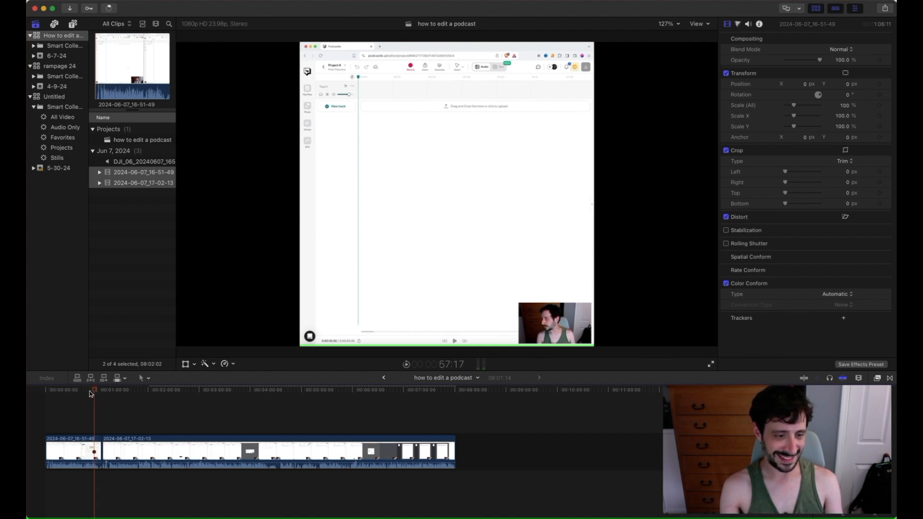
{"action": "left_click", "coordinate": [90, 391]}
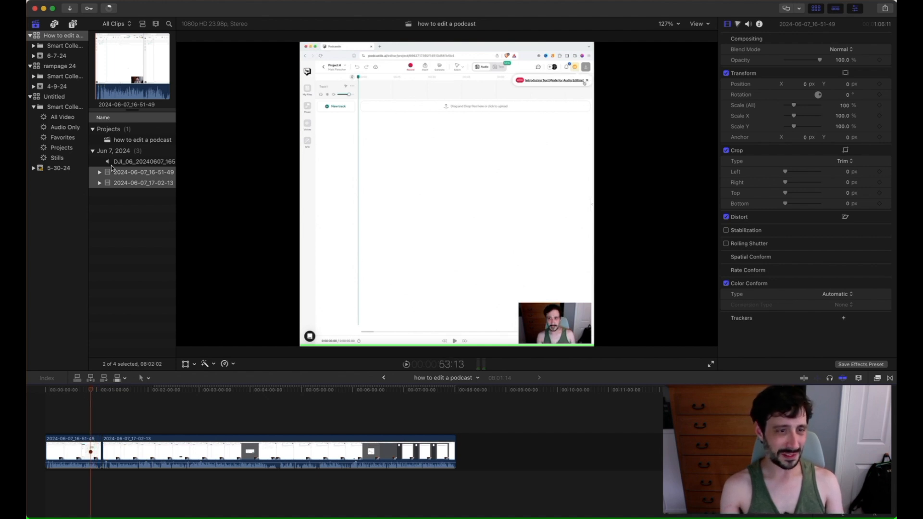
{"action": "left_click", "coordinate": [128, 161]}
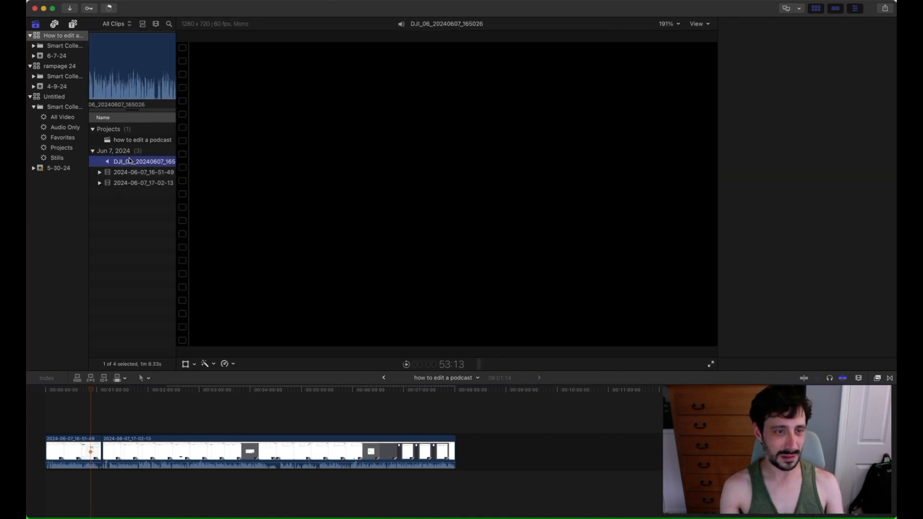
{"action": "left_click_drag", "start_coordinate": [129, 162], "coordinate": [43, 478]}
{"action": "left_click", "coordinate": [45, 425]}
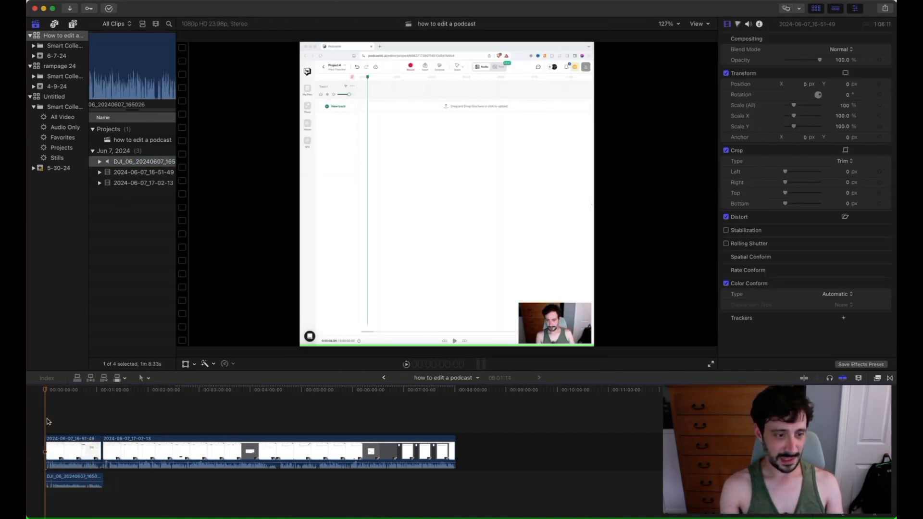
Examine the opening seconds of the video and audio clips to locate the clap in both waveforms.
{"action": "key", "text": "super+equal"}
{"action": "key", "text": "super+equal"}
{"action": "key", "text": "super+equal"}
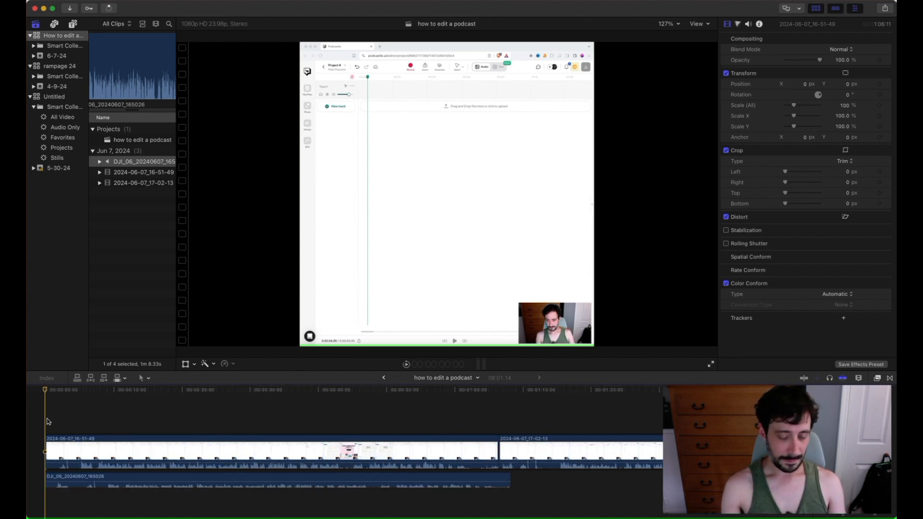
{"action": "key", "text": "super+equal"}
{"action": "key", "text": "super+equal"}
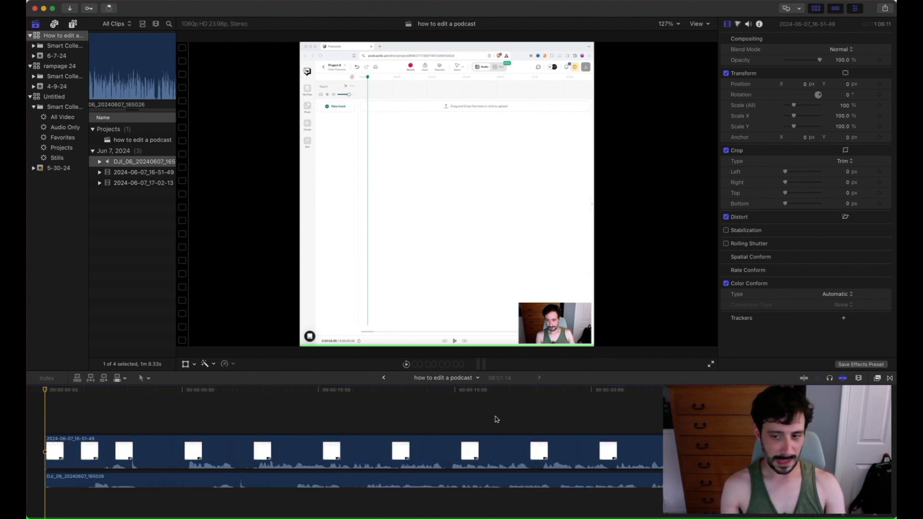
{"action": "left_click", "coordinate": [683, 404]}
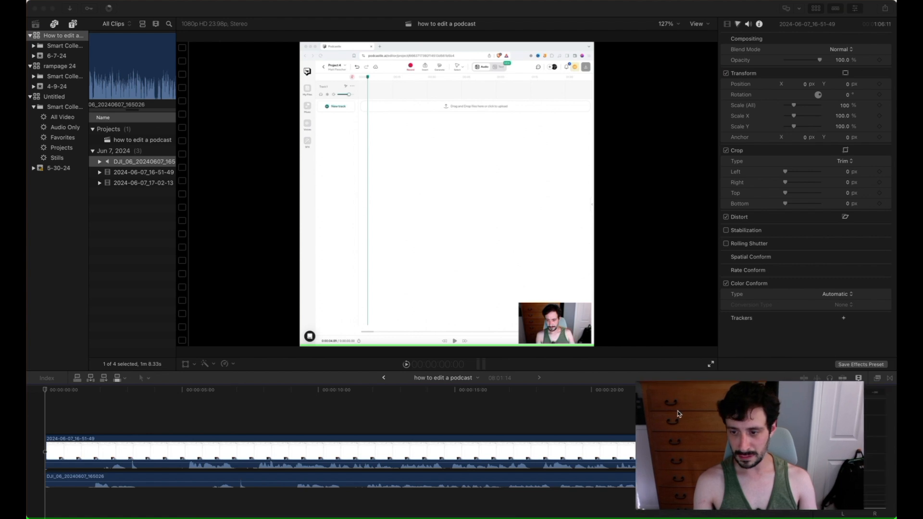
{"action": "left_click_drag", "start_coordinate": [689, 409], "coordinate": [692, 254]}
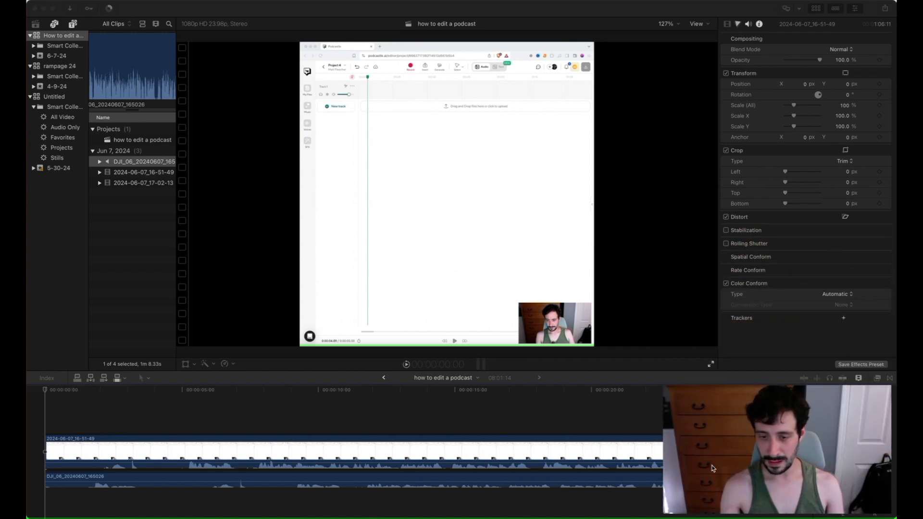
{"action": "left_click", "coordinate": [62, 410]}
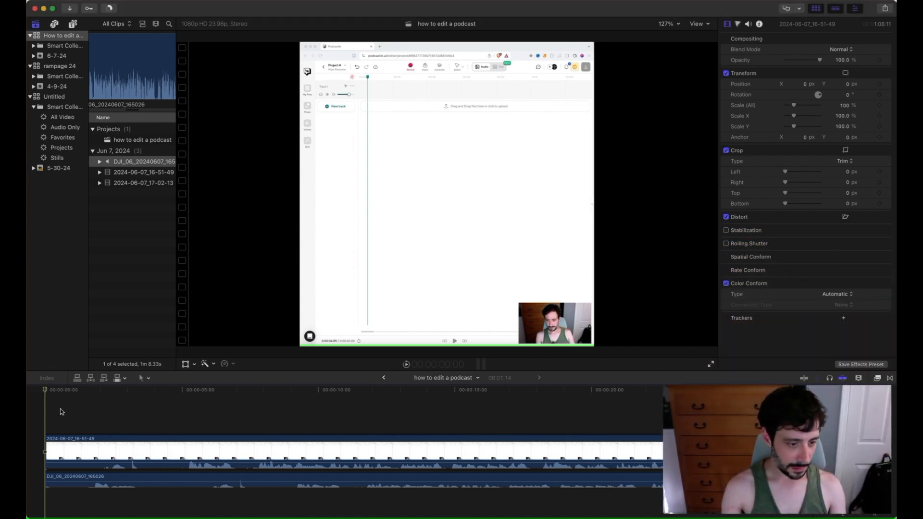
{"action": "left_click", "coordinate": [116, 400]}
{"action": "left_click", "coordinate": [124, 393]}
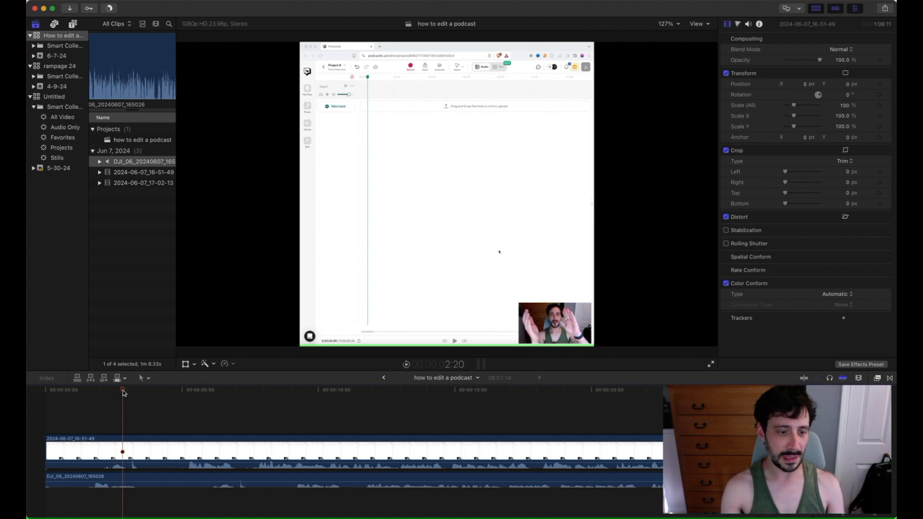
{"action": "key", "text": "space"}
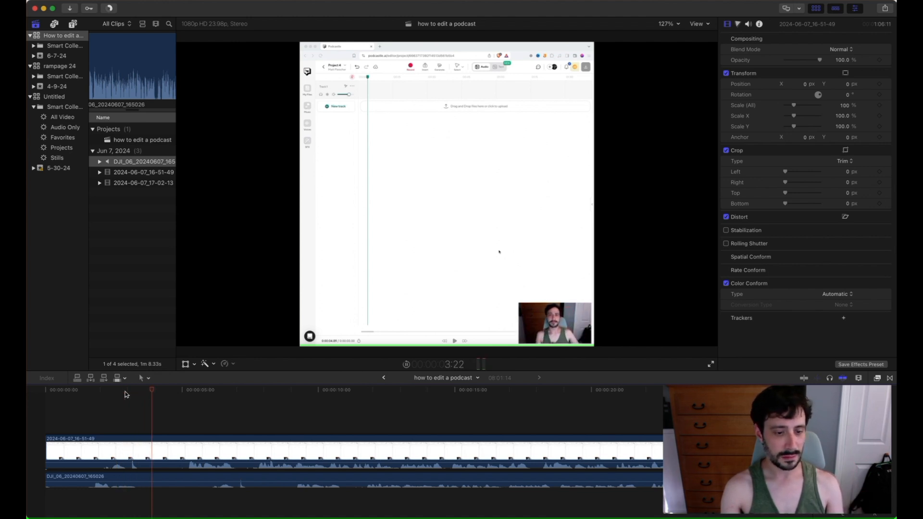
{"action": "left_click", "coordinate": [236, 399]}
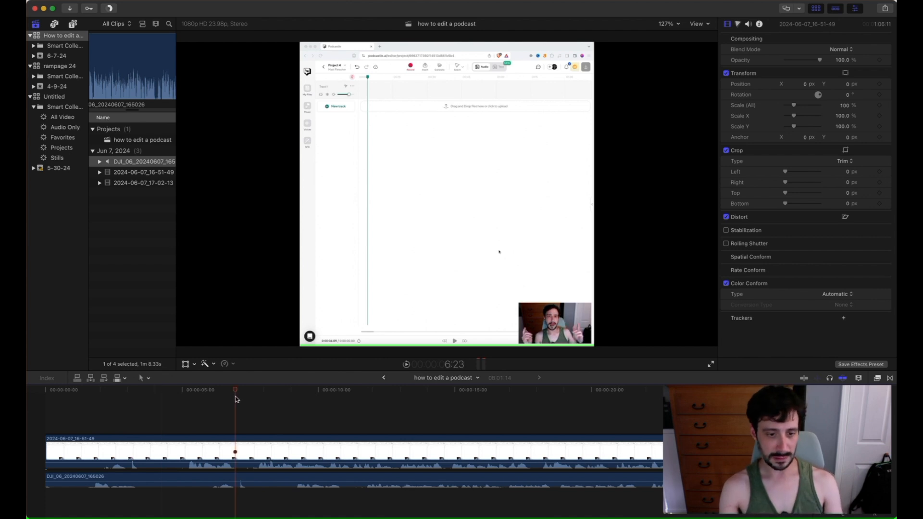
{"action": "key", "text": "space"}
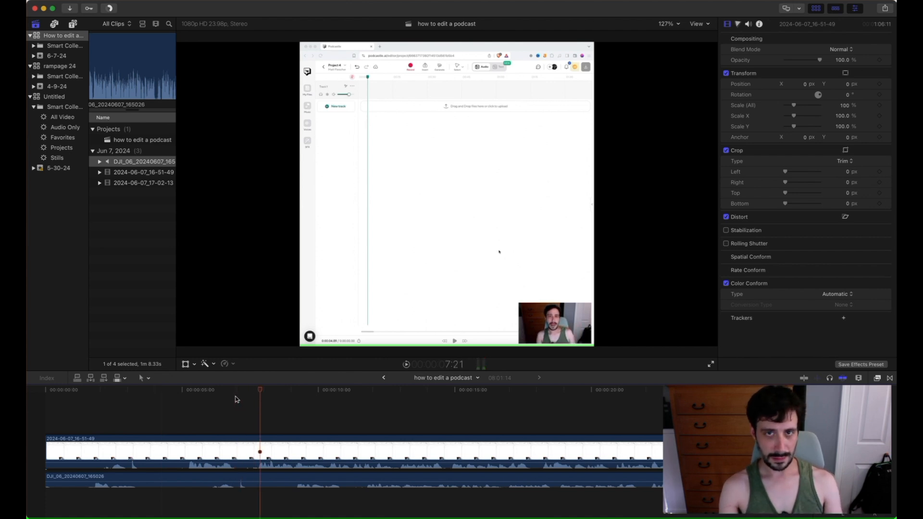
Trim about 4 seconds off the start of the connected audio clip, keeping it at the beginning of the timeline.
{"action": "left_click", "coordinate": [113, 401]}
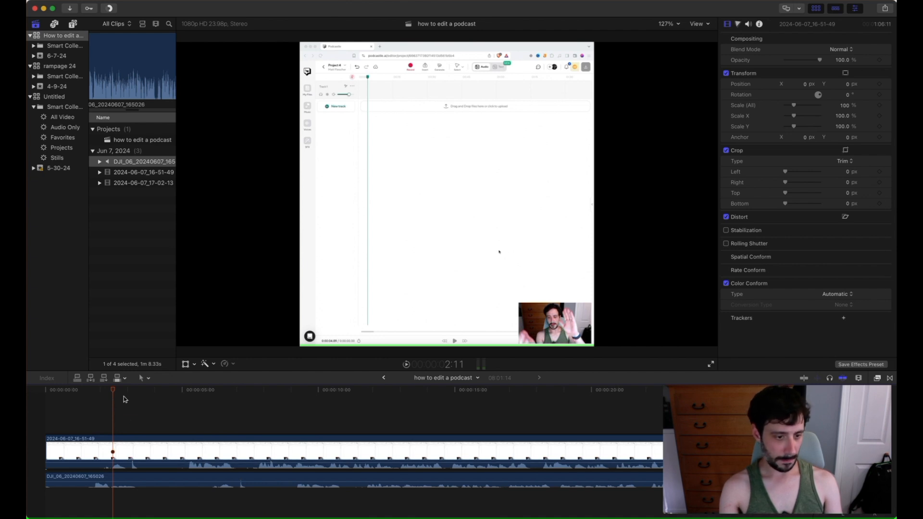
{"action": "left_click", "coordinate": [123, 400]}
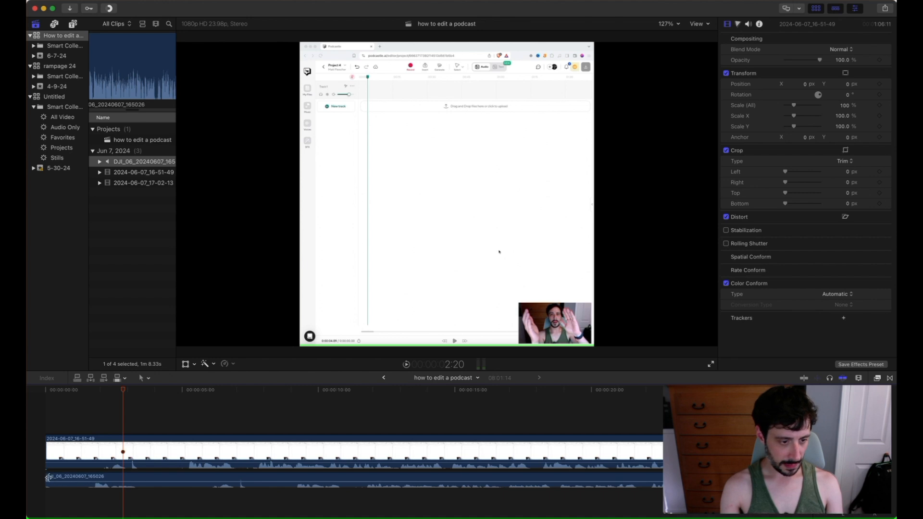
{"action": "left_click_drag", "start_coordinate": [47, 476], "coordinate": [128, 477]}
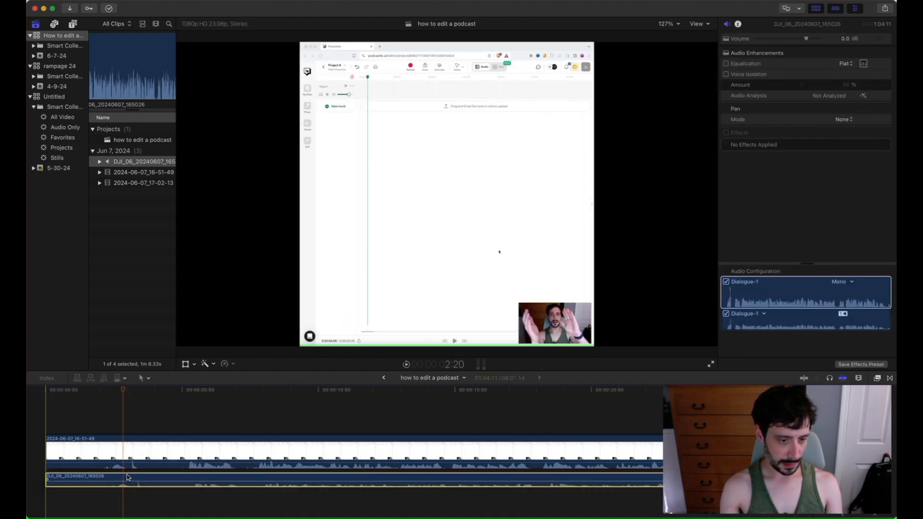
Add a marker to the first video clip at the clap, at 3:04.
{"action": "left_click", "coordinate": [131, 416]}
{"action": "left_click", "coordinate": [131, 418]}
{"action": "left_click", "coordinate": [131, 419]}
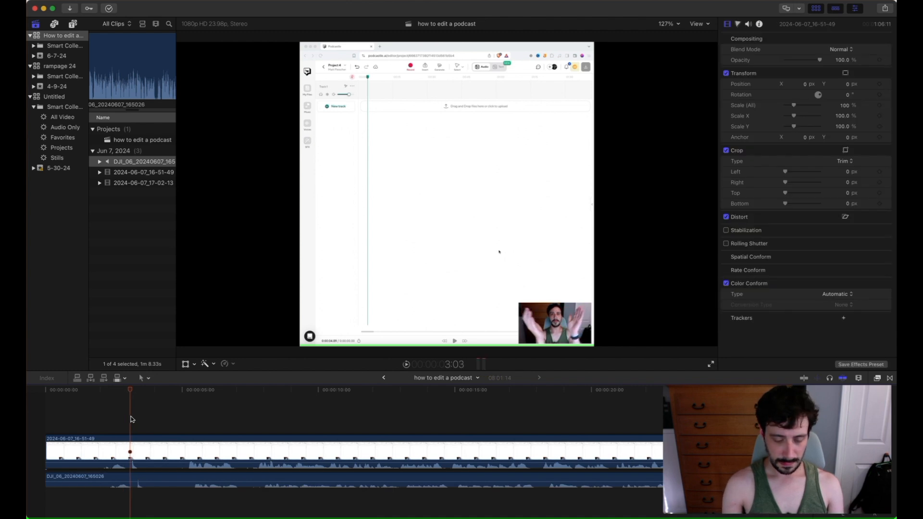
{"action": "left_click", "coordinate": [136, 446]}
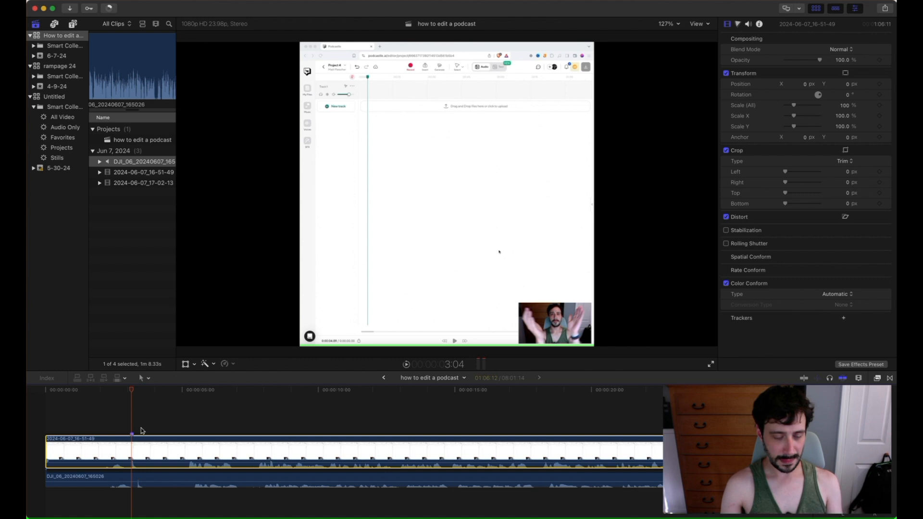
Add a marker to the connected audio clip at its clap peak, at 3:09.
{"action": "key", "text": "Right"}
{"action": "key", "text": "Right"}
{"action": "key", "text": "Right"}
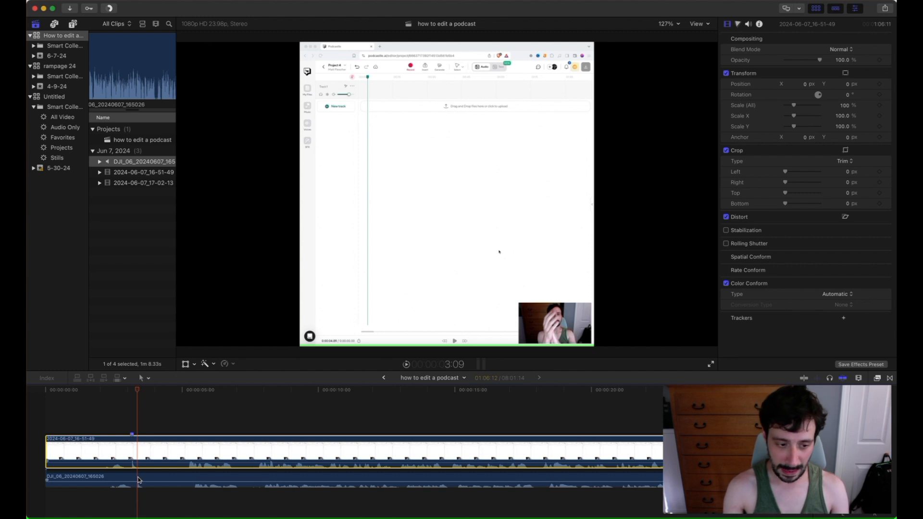
{"action": "left_click", "coordinate": [74, 475]}
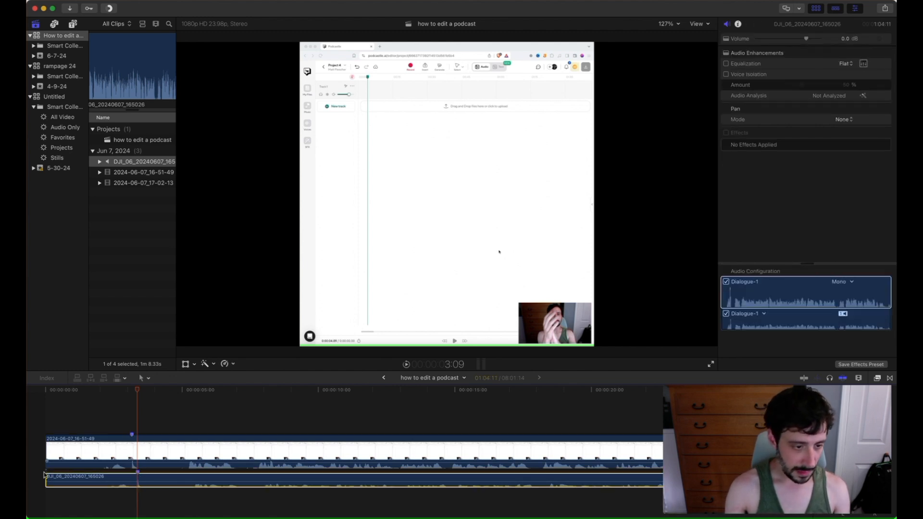
Shift the audio clip so its marker lines up with the video clip's marker, and play the clips to check sync.
{"action": "left_click_drag", "start_coordinate": [46, 476], "coordinate": [76, 476]}
{"action": "left_click", "coordinate": [130, 408]}
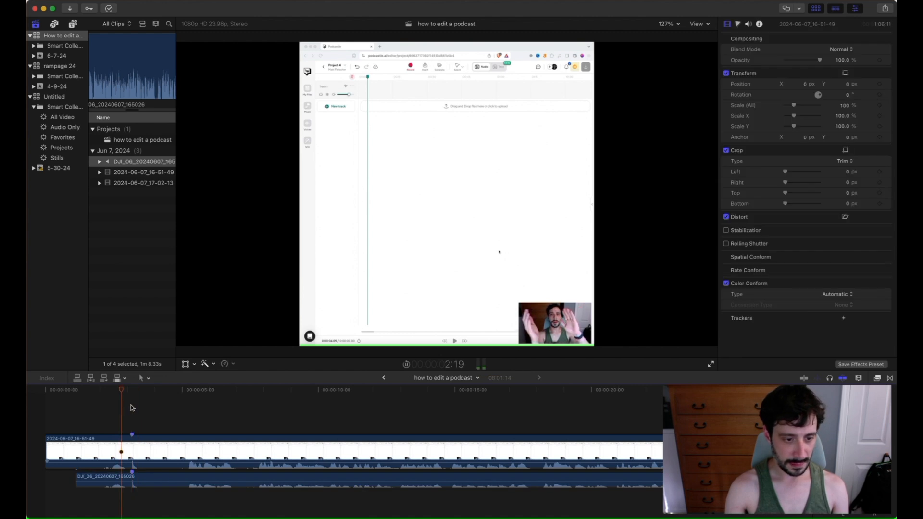
{"action": "key", "text": "space"}
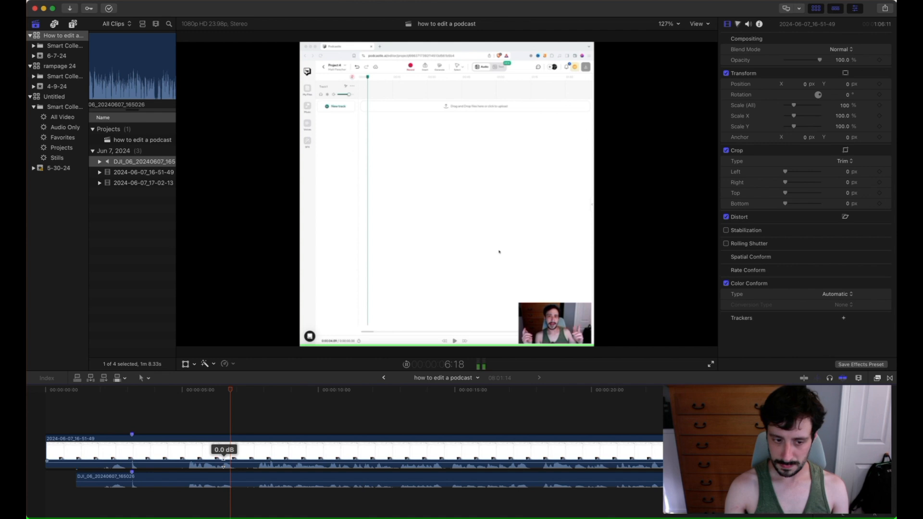
Lower the first video clip's own audio level to silence during playback, leaving the separate audio clip audible.
{"action": "left_click_drag", "start_coordinate": [224, 463], "coordinate": [224, 472]}
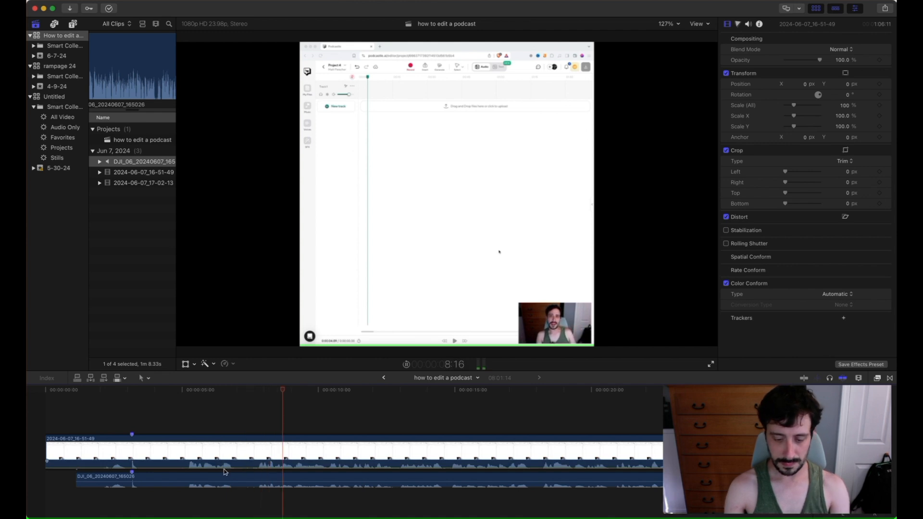
{"action": "key", "text": "XF86AudioRaiseVolume"}
{"action": "mouse_move", "coordinate": [224, 472]}
{"action": "left_mouse_down"}
{"action": "mouse_move", "coordinate": [230, 459]}
{"action": "mouse_move", "coordinate": [238, 466]}
{"action": "left_mouse_up"}
{"action": "key", "text": "space"}
{"action": "scroll", "coordinate": [402, 480], "scroll_direction": "right", "scroll_amount": 3}
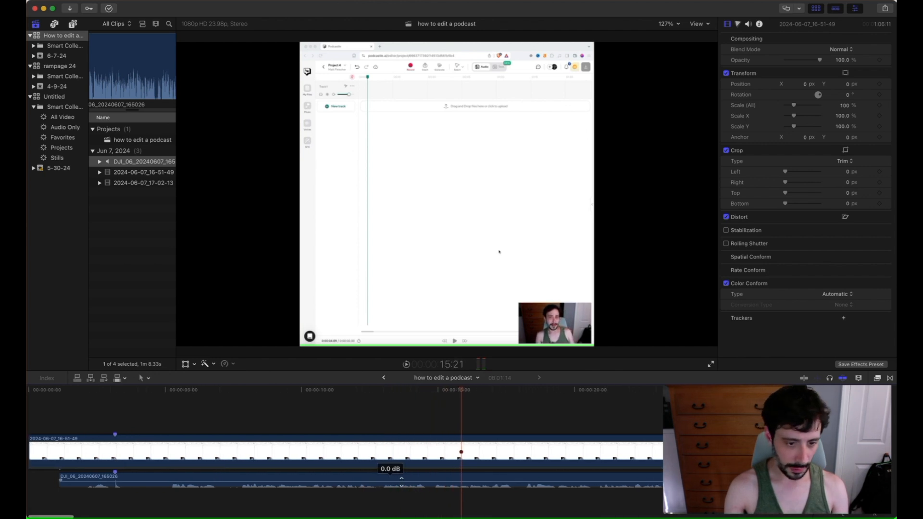
{"action": "key", "text": "super+minus"}
{"action": "key", "text": "super+minus"}
{"action": "key", "text": "super+minus"}
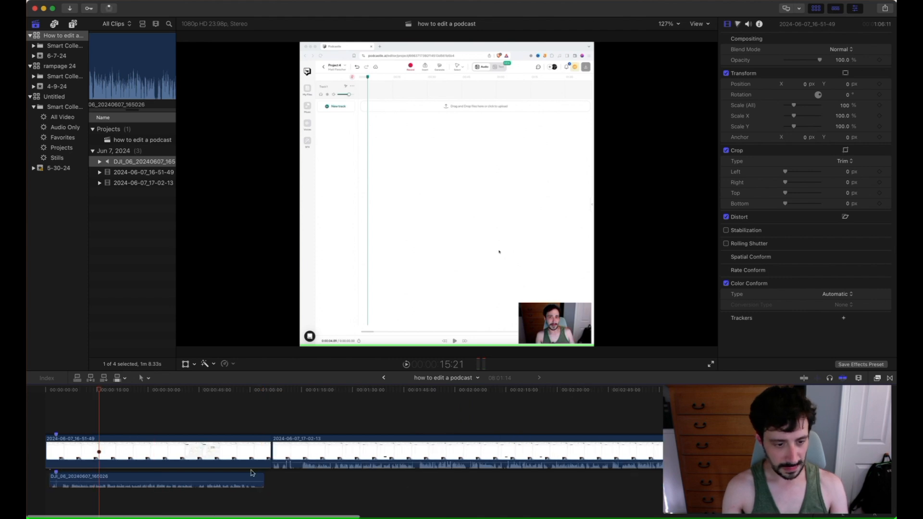
{"action": "scroll", "coordinate": [144, 461], "scroll_direction": "right", "scroll_amount": 1}
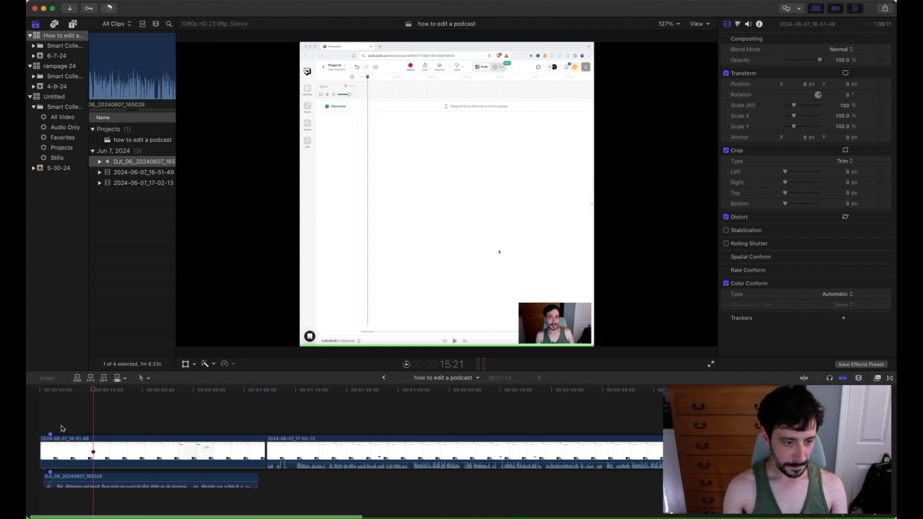
Cut both the first video clip and its connected audio clip at 7:19 with the Blade tool.
{"action": "left_click", "coordinate": [67, 427]}
{"action": "key", "text": "space"}
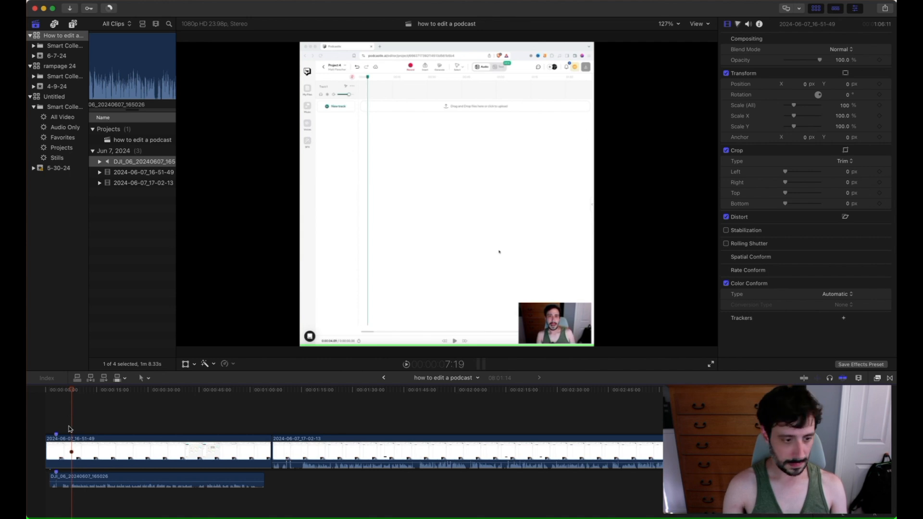
{"action": "key", "text": "b"}
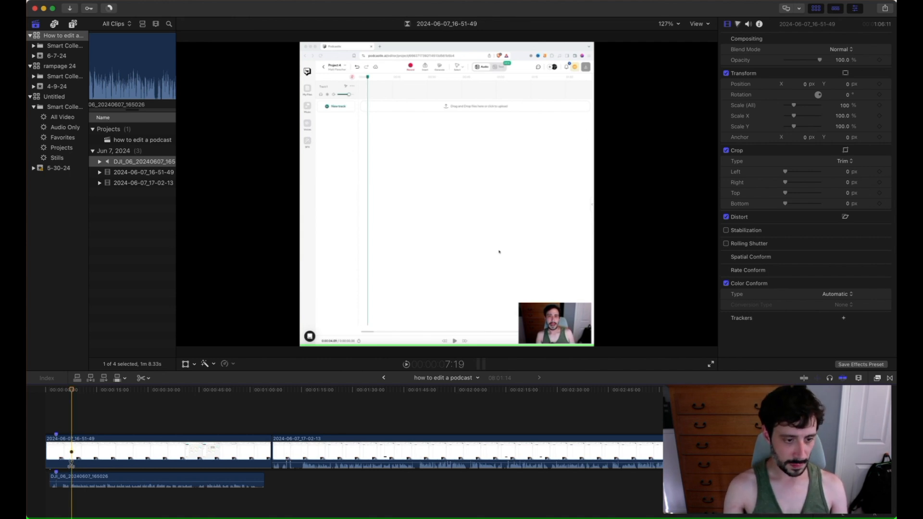
{"action": "left_click", "coordinate": [71, 459]}
{"action": "left_click", "coordinate": [72, 481]}
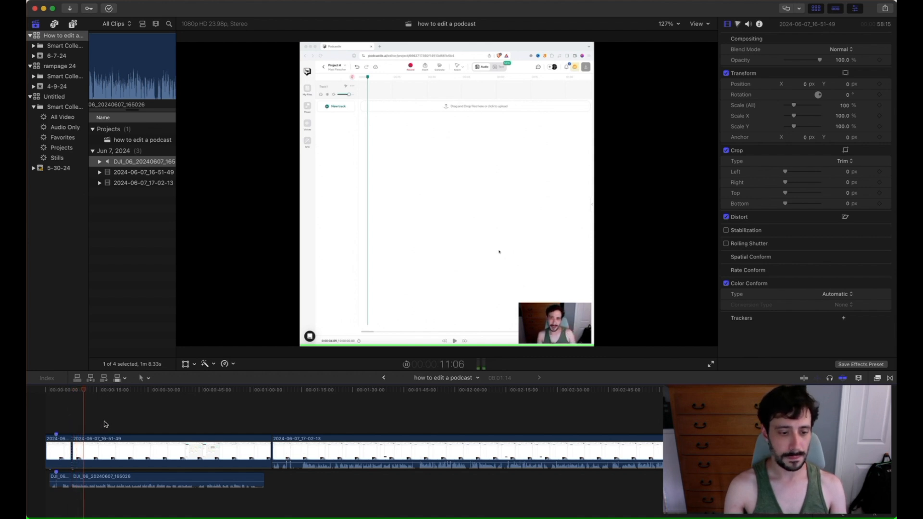
Raise the connected audio piece after the cut to 10 dB and watch its level on the audio meters during playback.
{"action": "key", "text": "XF86AudioRaiseVolume"}
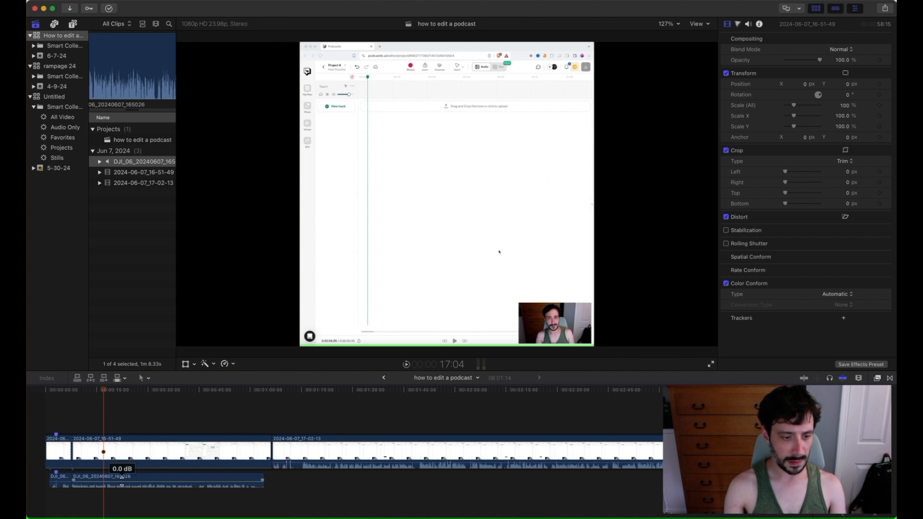
{"action": "left_click_drag", "start_coordinate": [122, 478], "coordinate": [122, 475]}
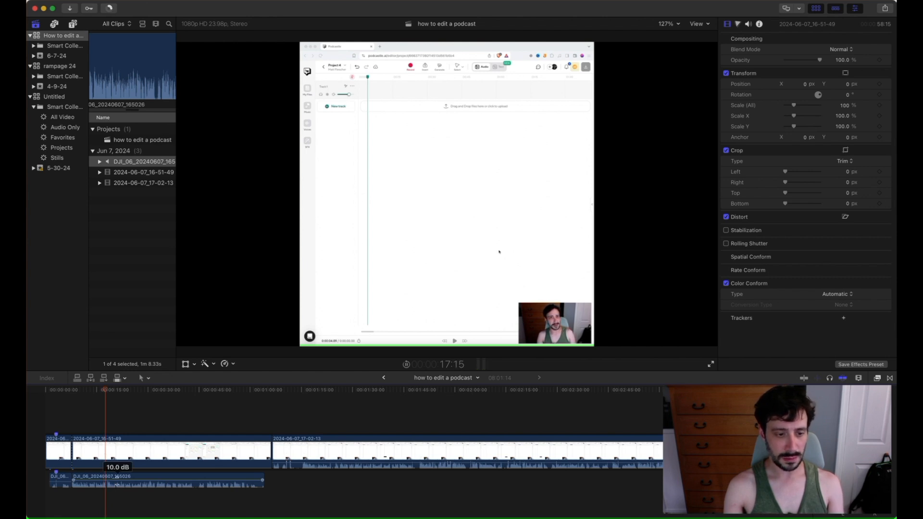
{"action": "left_click_drag", "start_coordinate": [844, 459], "coordinate": [678, 459]}
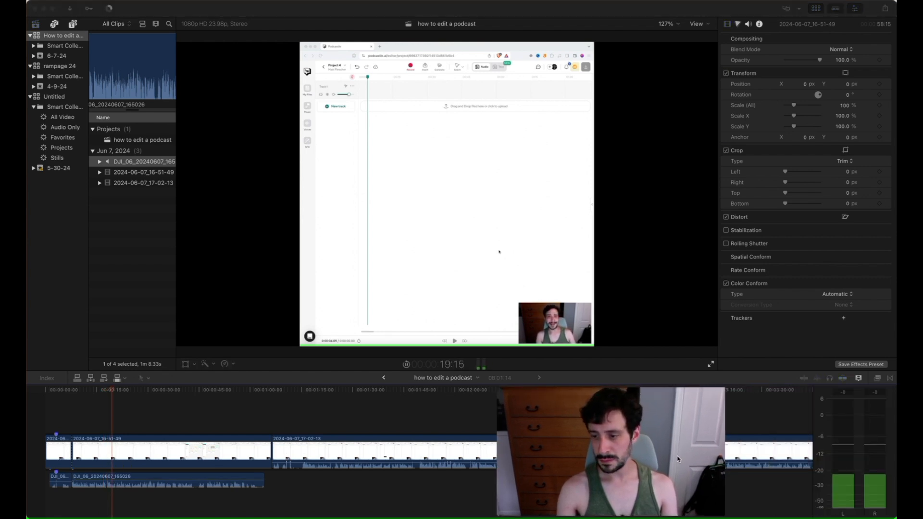
{"action": "key", "text": "XF86AudioRaiseVolume"}
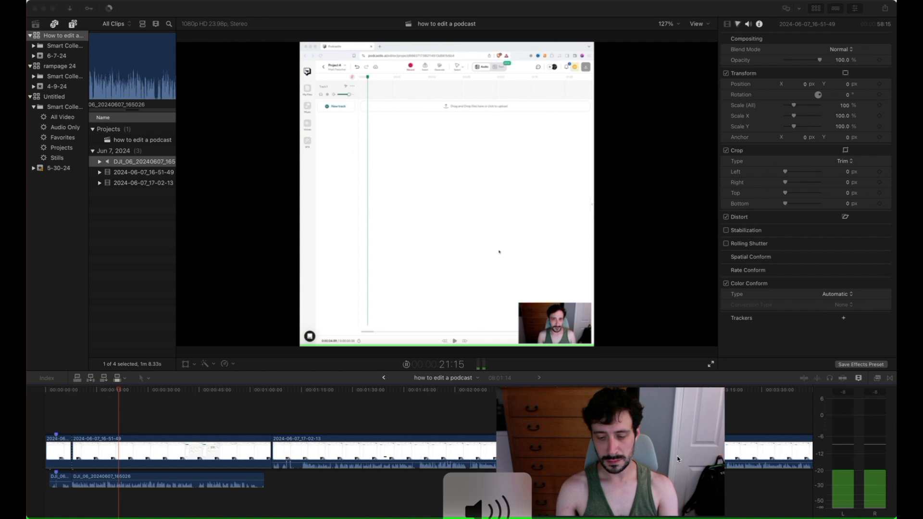
{"action": "left_click_drag", "start_coordinate": [678, 459], "coordinate": [846, 76]}
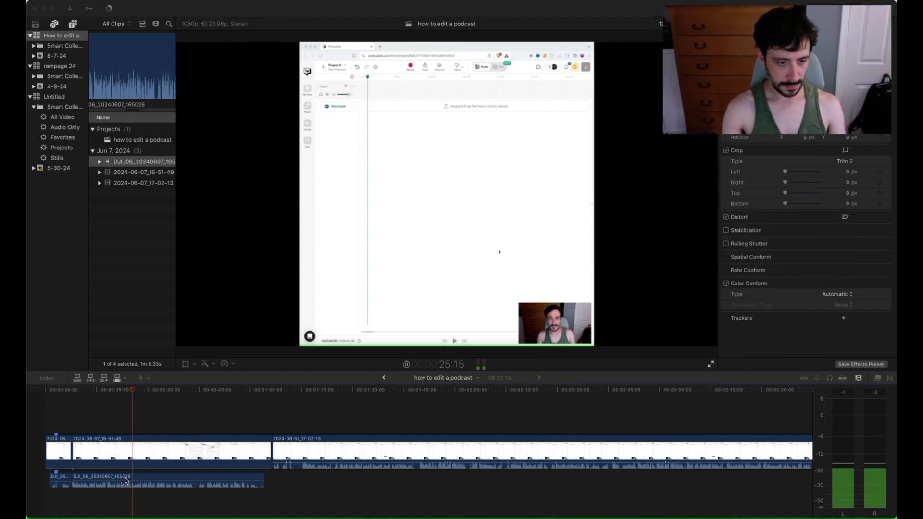
{"action": "left_click", "coordinate": [150, 420]}
{"action": "key", "text": "space"}
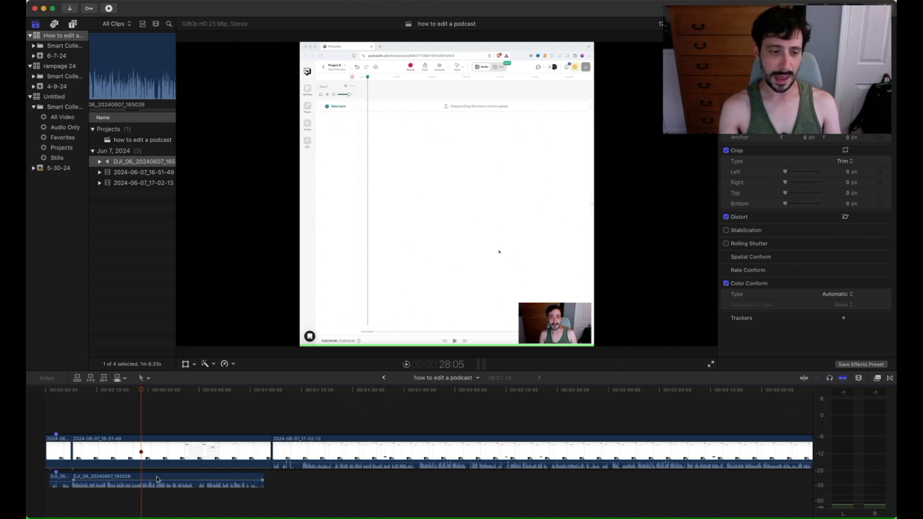
{"action": "key", "text": "XF86AudioRaiseVolume"}
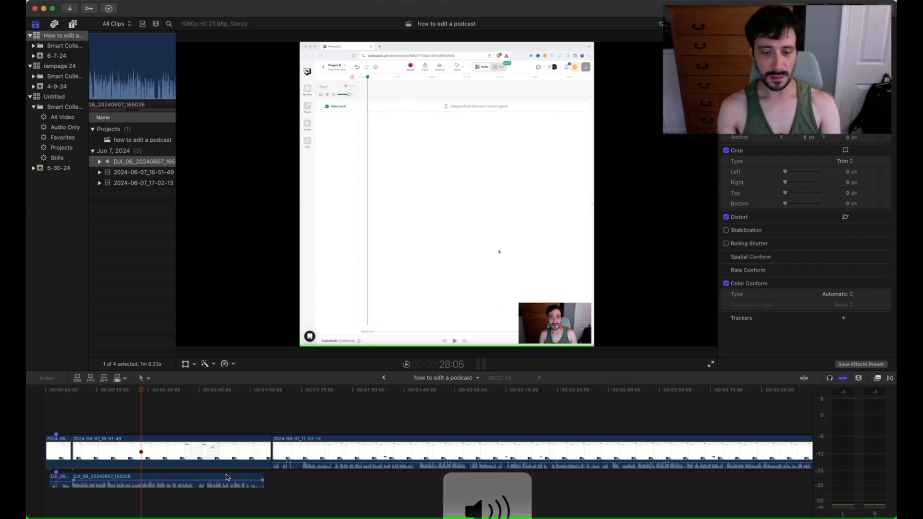
Set the volume of the connected audio piece after the cut to 12 dB.
{"action": "left_click", "coordinate": [141, 489]}
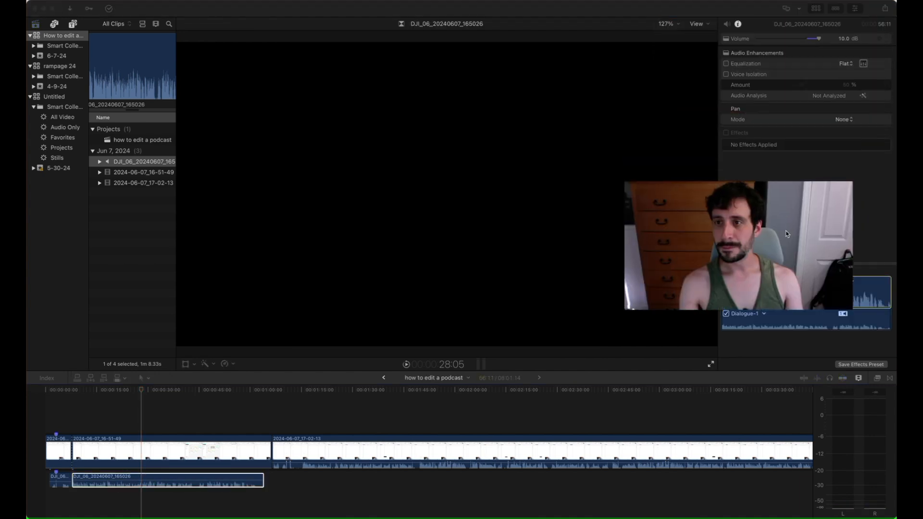
{"action": "left_click", "coordinate": [840, 39]}
{"action": "type", "text": "12"}
{"action": "key", "text": "Return"}
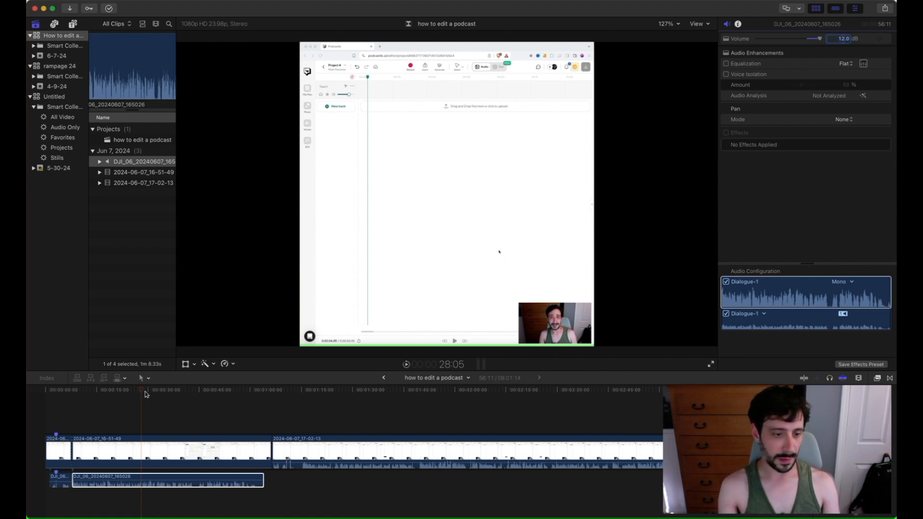
Play the first recording on from 28:05 and check the boosted microphone audio on the meters.
{"action": "left_click", "coordinate": [187, 399]}
{"action": "left_click_drag", "start_coordinate": [803, 447], "coordinate": [803, 416]}
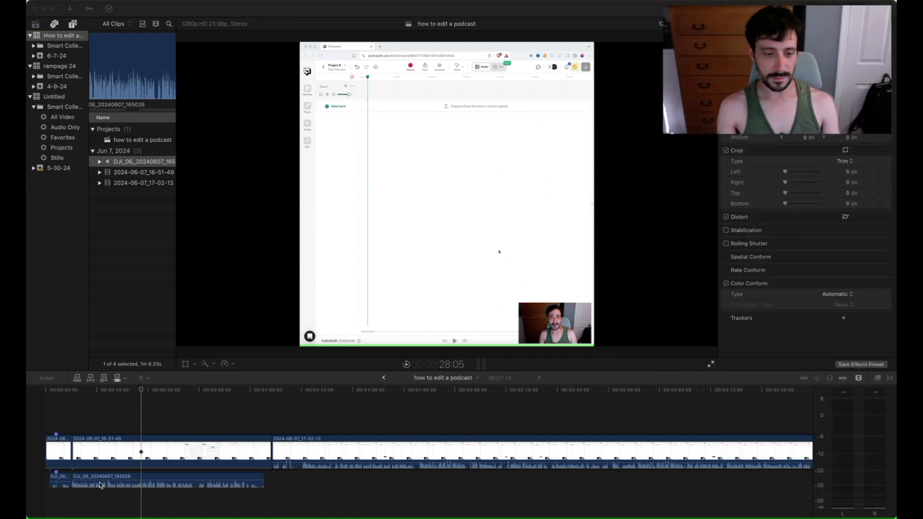
{"action": "left_click", "coordinate": [164, 402]}
{"action": "key", "text": "space"}
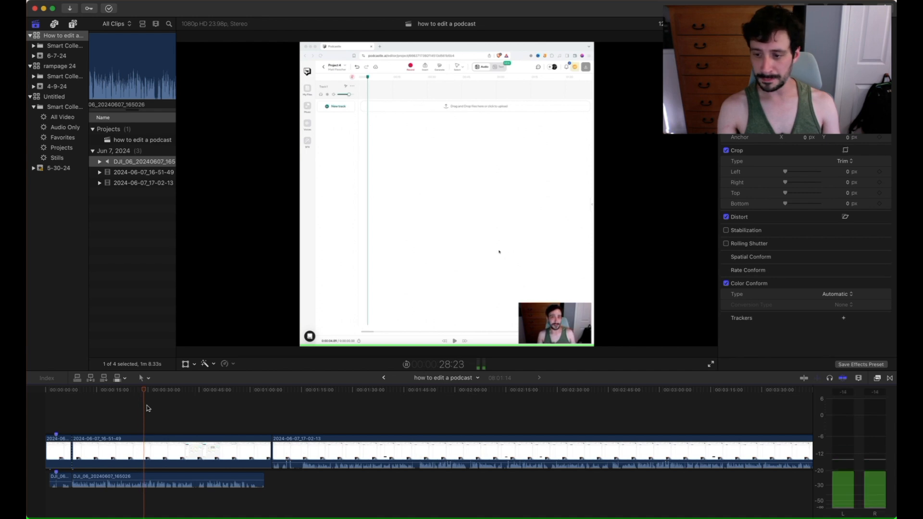
{"action": "key", "text": "XF86AudioRaiseVolume"}
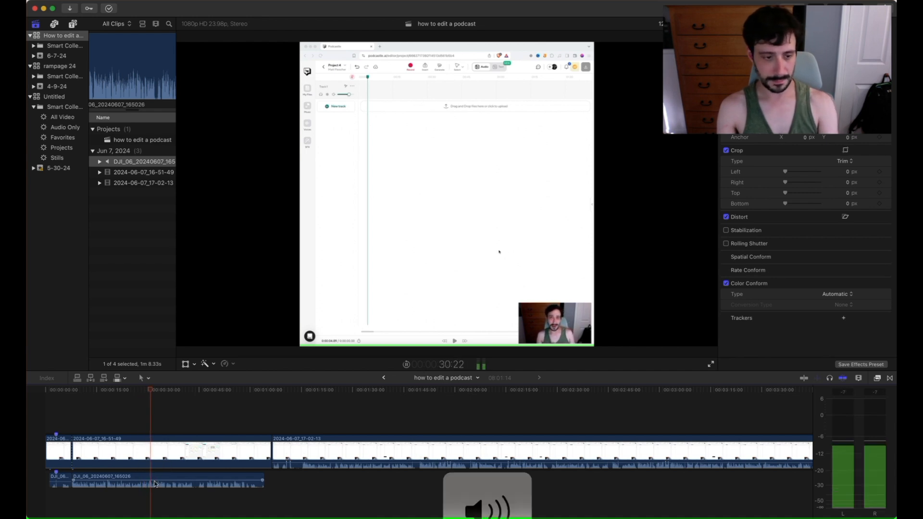
{"action": "key", "text": "XF86AudioRaiseVolume"}
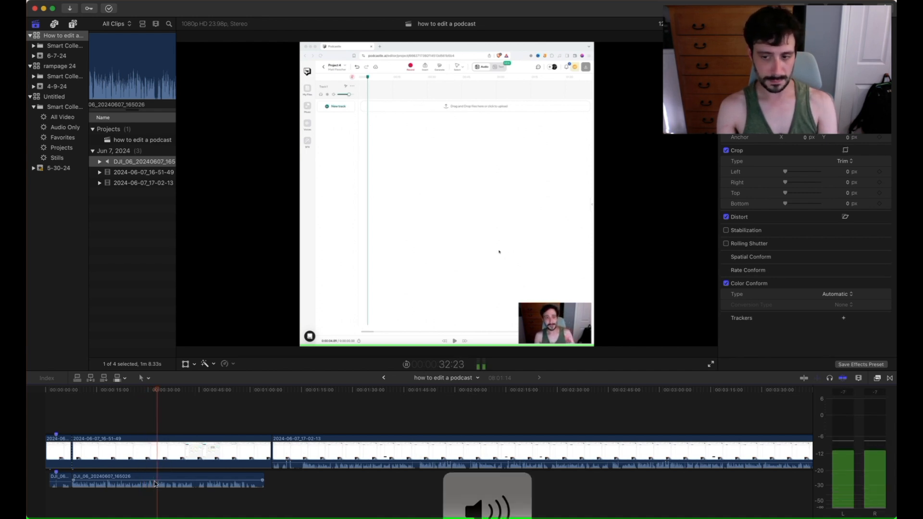
{"action": "key", "text": "XF86AudioRaiseVolume"}
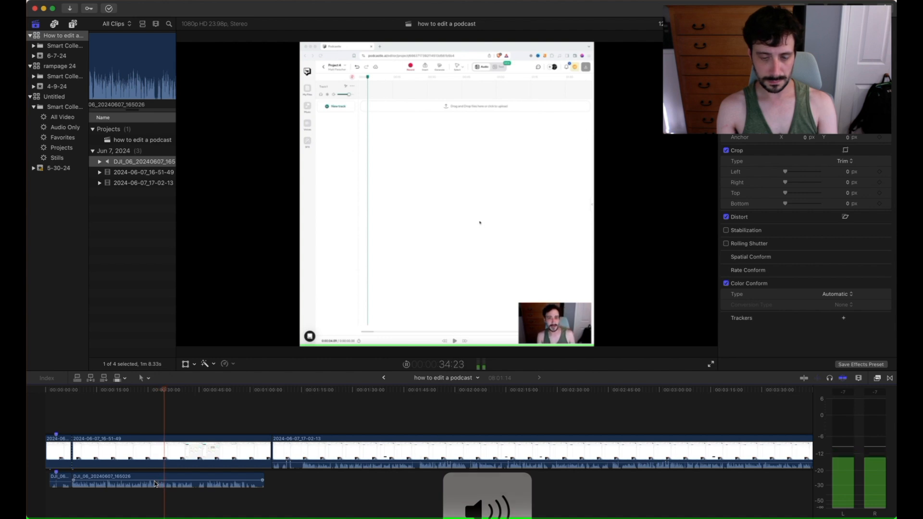
{"action": "key", "text": "space"}
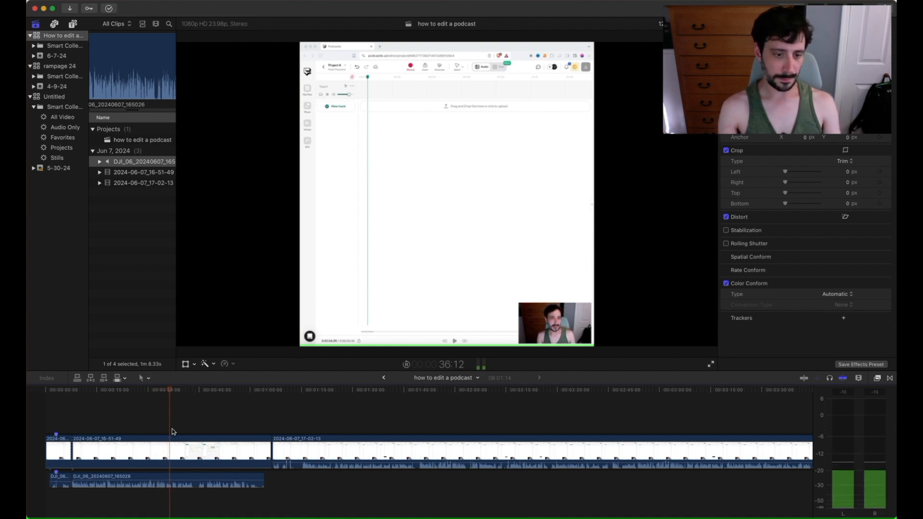
Bring the first video clip's own audio back up slightly and play the mix through almost to the clip's end.
{"action": "left_click_drag", "start_coordinate": [154, 464], "coordinate": [158, 466]}
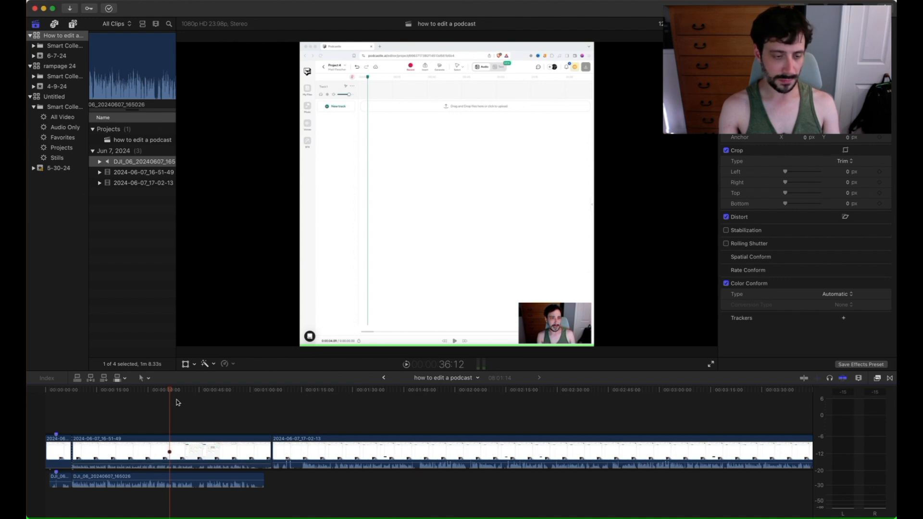
{"action": "key", "text": "space"}
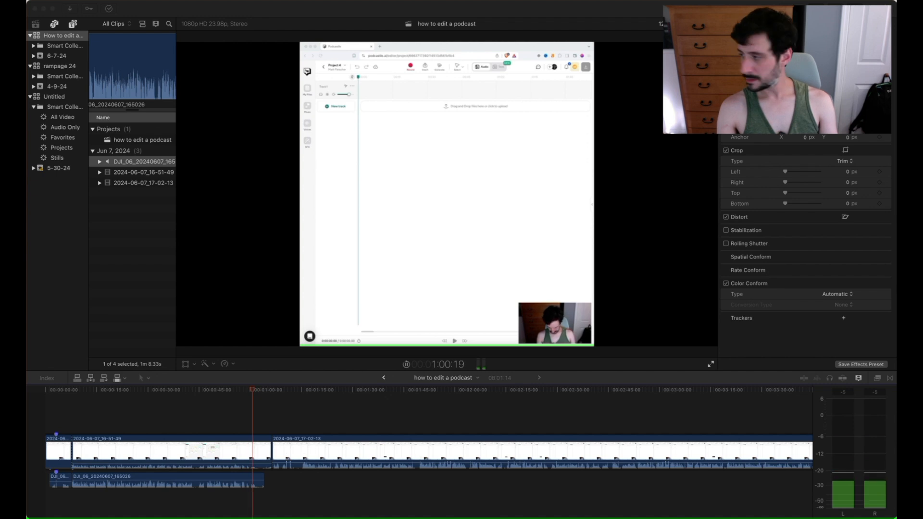
{"action": "left_click", "coordinate": [256, 403]}
{"action": "left_click", "coordinate": [243, 406]}
{"action": "key", "text": "space"}
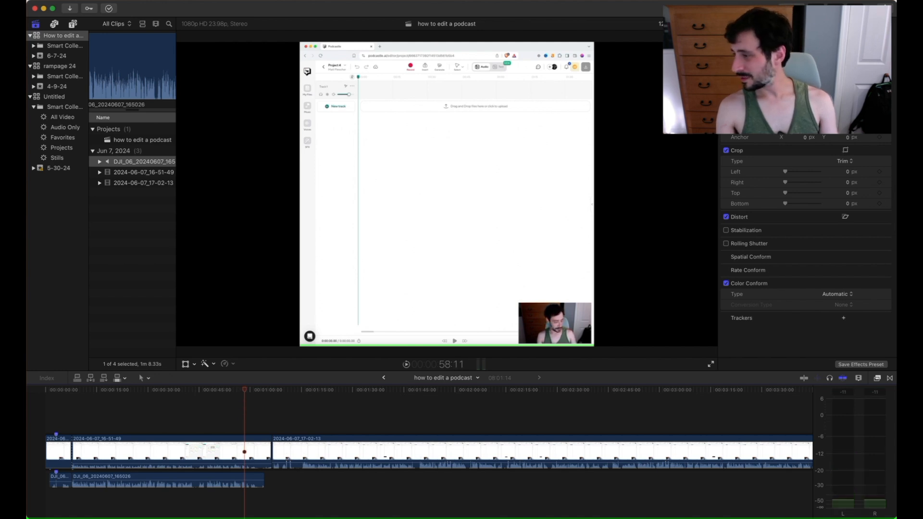
Add the recording DJI_08_20240607_165501 as a connected audio clip below the second video clip, aligned with its start.
{"action": "key", "text": "super+Tab"}
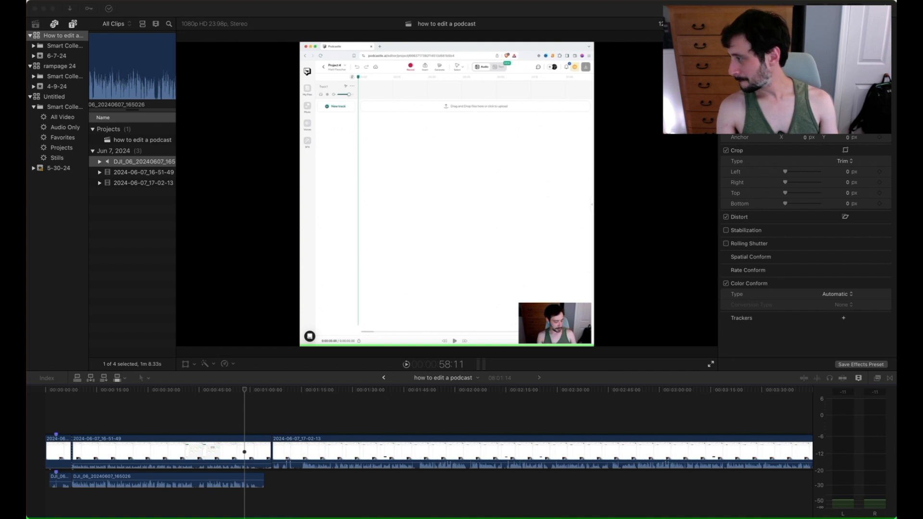
{"action": "left_click_drag", "start_coordinate": [897, 380], "coordinate": [282, 493]}
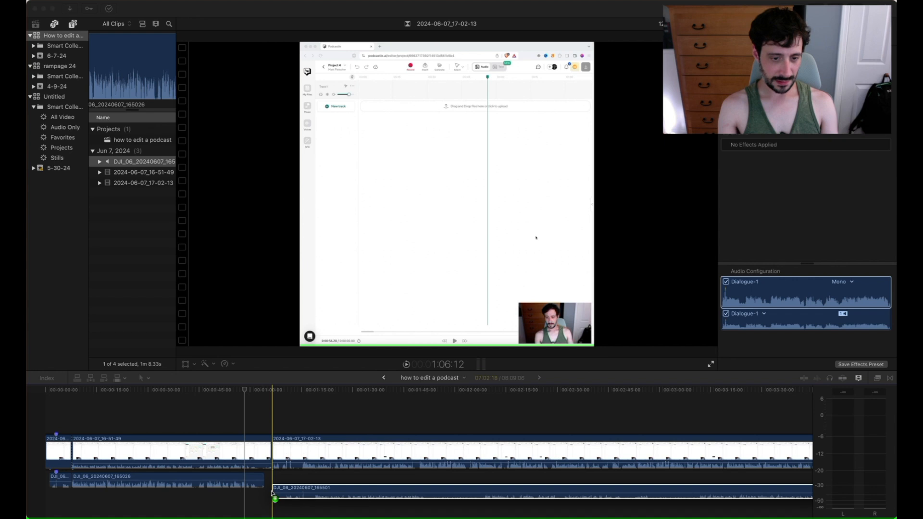
{"action": "left_click", "coordinate": [293, 409]}
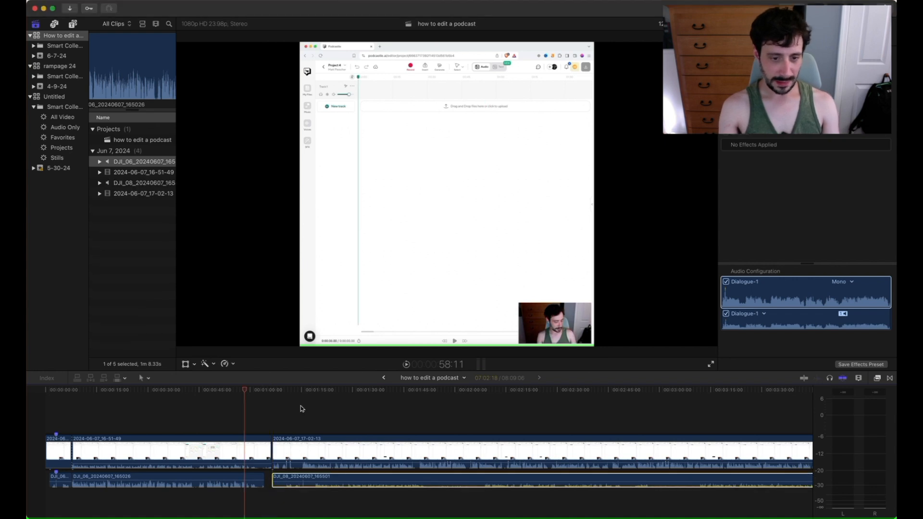
{"action": "left_click", "coordinate": [297, 408]}
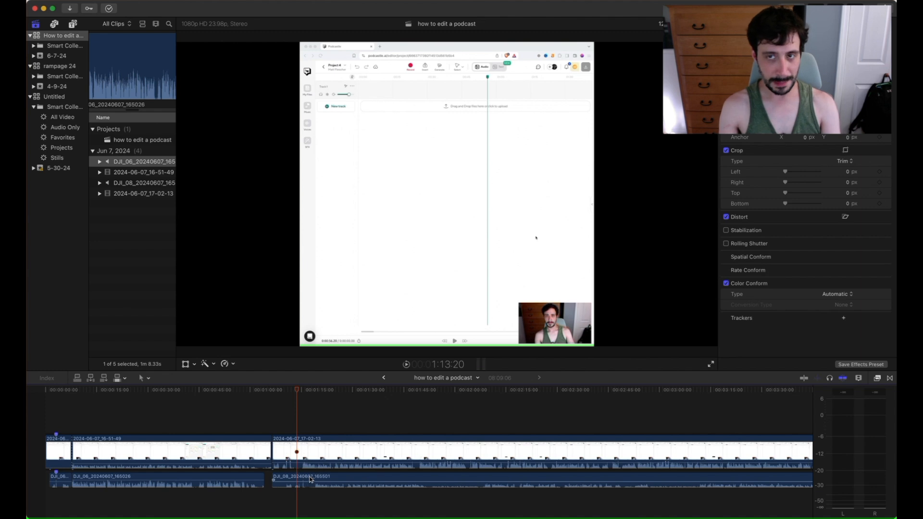
Add a marker to the second video clip at the clap, at 1:10:17.
{"action": "key", "text": "super+equal"}
{"action": "key", "text": "super+equal"}
{"action": "key", "text": "super+equal"}
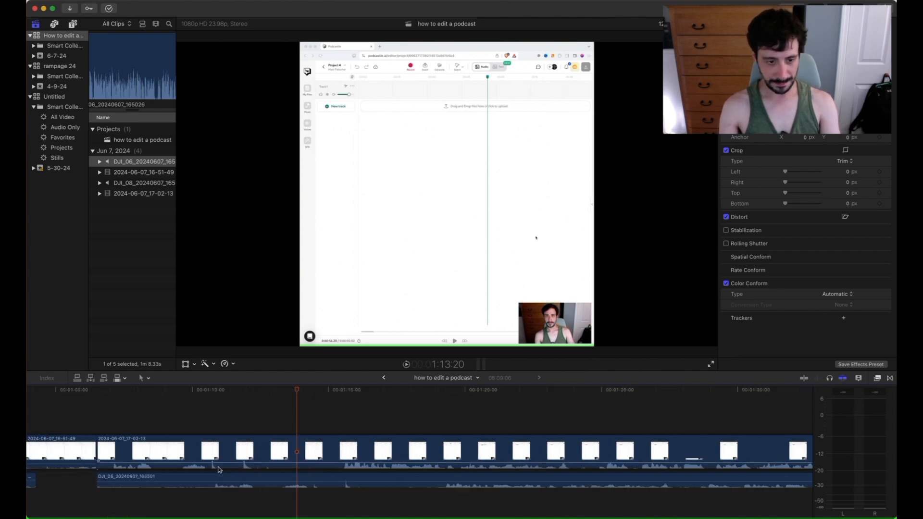
{"action": "left_click", "coordinate": [199, 424]}
{"action": "left_click", "coordinate": [208, 422]}
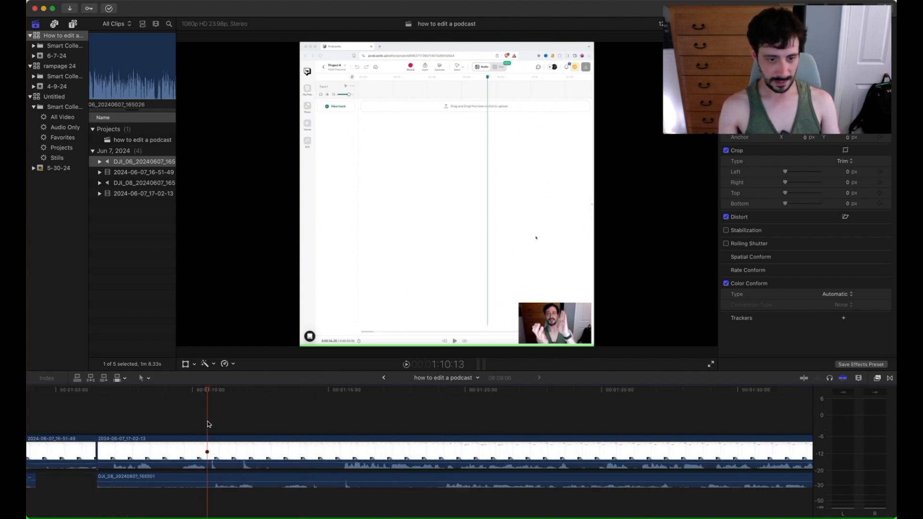
{"action": "key", "text": "Right"}
{"action": "key", "text": "Right"}
{"action": "key", "text": "Right"}
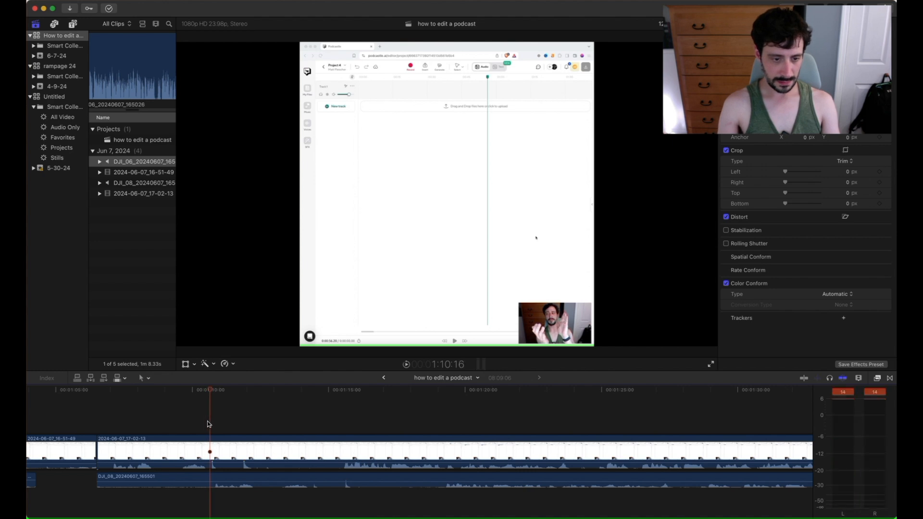
{"action": "left_click", "coordinate": [214, 454]}
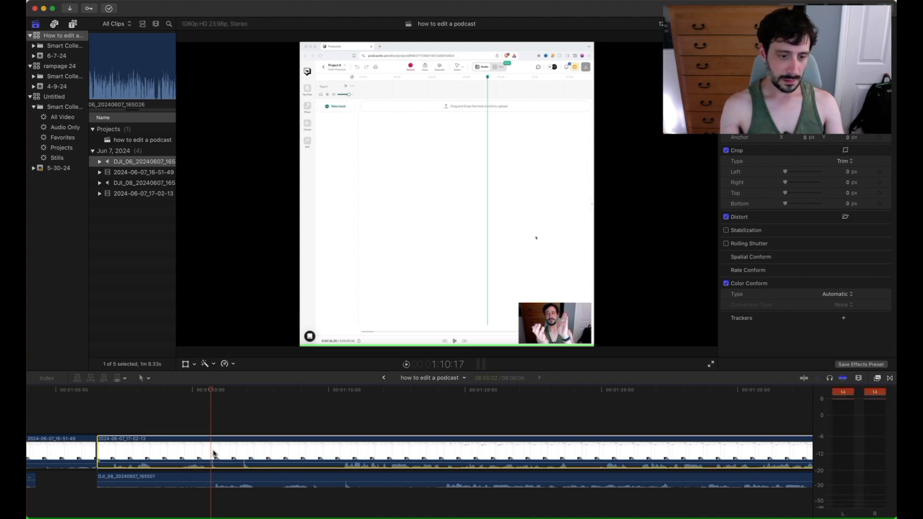
Step frame by frame through the second connected audio clip around 1:15:16 to find its clap peak.
{"action": "left_click", "coordinate": [340, 417]}
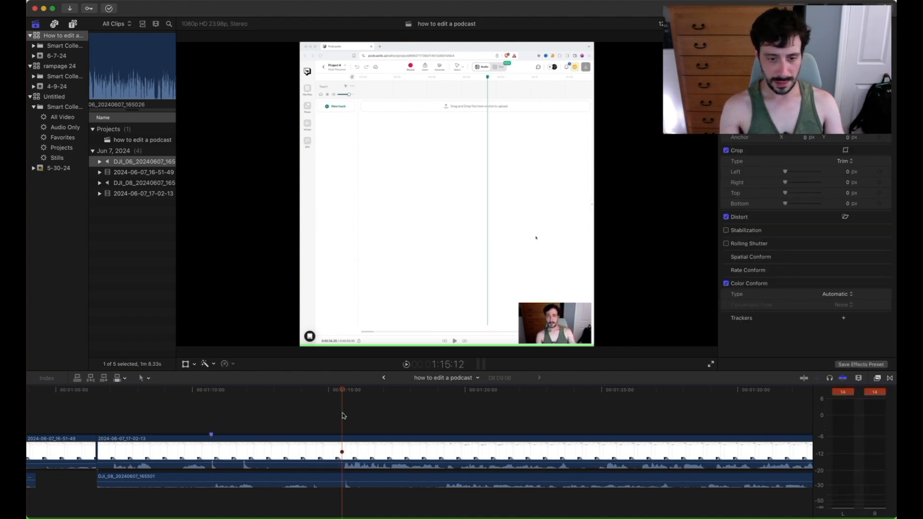
{"action": "key", "text": "Right"}
{"action": "key", "text": "Right"}
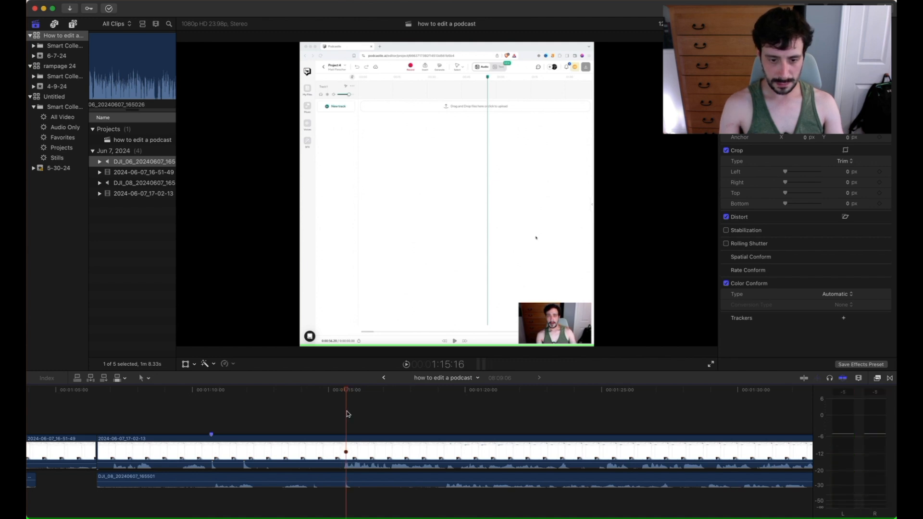
Disable the second video clip and play its connected microphone audio alone from 1:10:11 to listen for the clap.
{"action": "left_click", "coordinate": [205, 409]}
{"action": "left_click", "coordinate": [255, 460]}
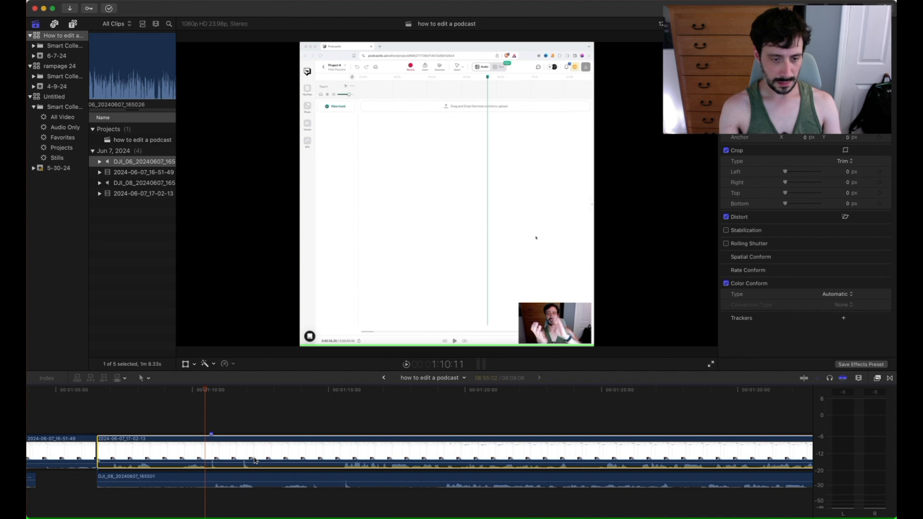
{"action": "key", "text": "v"}
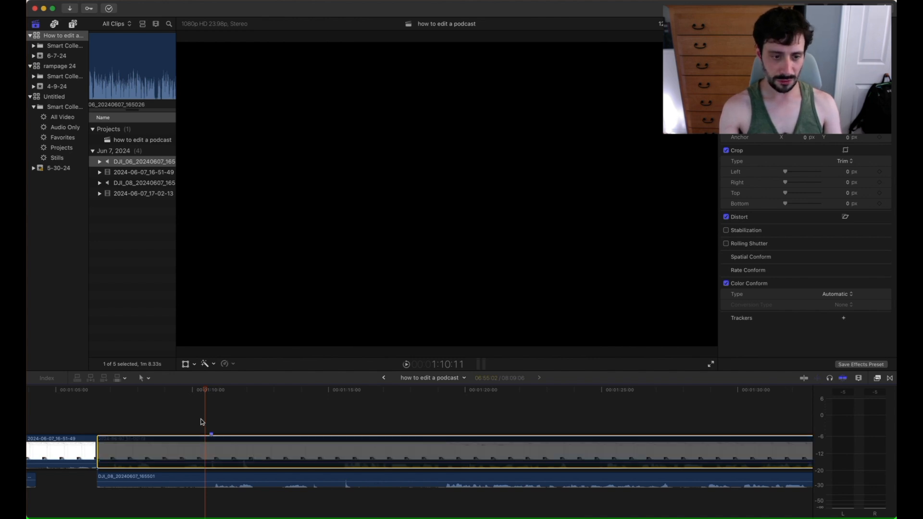
{"action": "key", "text": "space"}
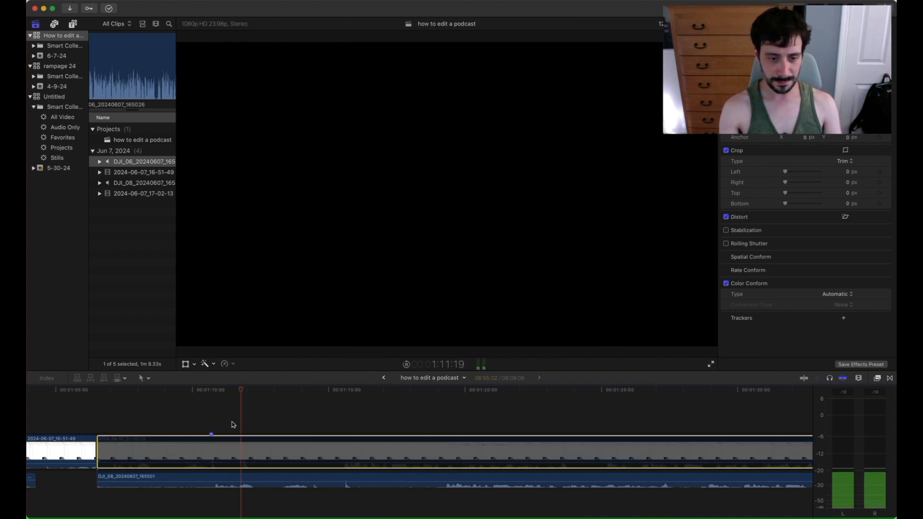
{"action": "key", "text": "space"}
{"action": "left_click", "coordinate": [316, 425]}
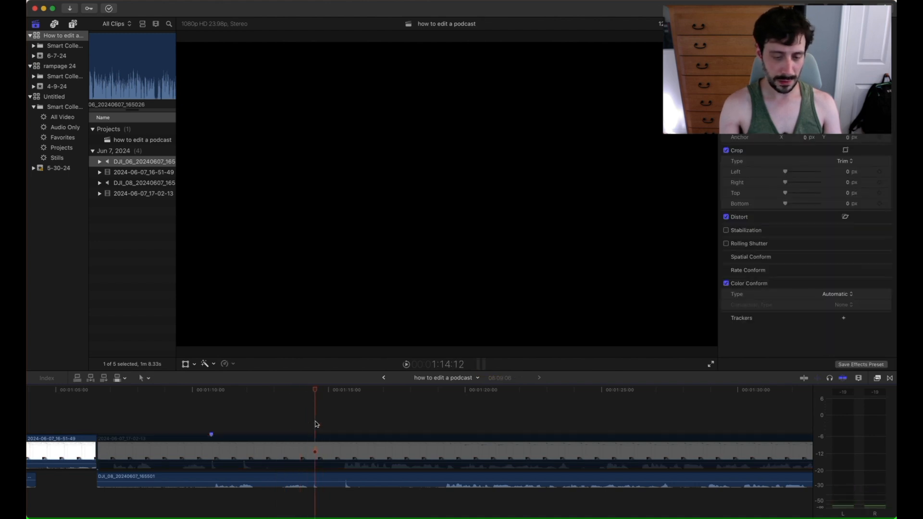
Mark the clap in the second microphone clip at 1:14:11 and shift the clip, start trimmed, to match the video's marker at 1:10:17.
{"action": "key", "text": "Left"}
{"action": "key", "text": "Right"}
{"action": "left_click", "coordinate": [322, 482]}
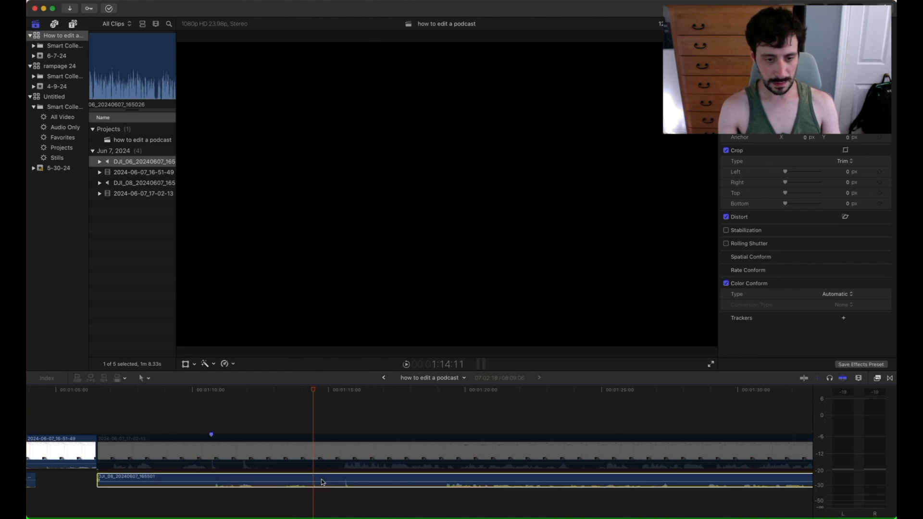
{"action": "mouse_move", "coordinate": [99, 476]}
{"action": "left_mouse_down"}
{"action": "mouse_move", "coordinate": [294, 477]}
{"action": "mouse_move", "coordinate": [225, 478]}
{"action": "left_mouse_up"}
Re-enable the second video clip and play it with its microphone track across the clap to check the sync.
{"action": "left_click", "coordinate": [218, 408]}
{"action": "left_click", "coordinate": [223, 454]}
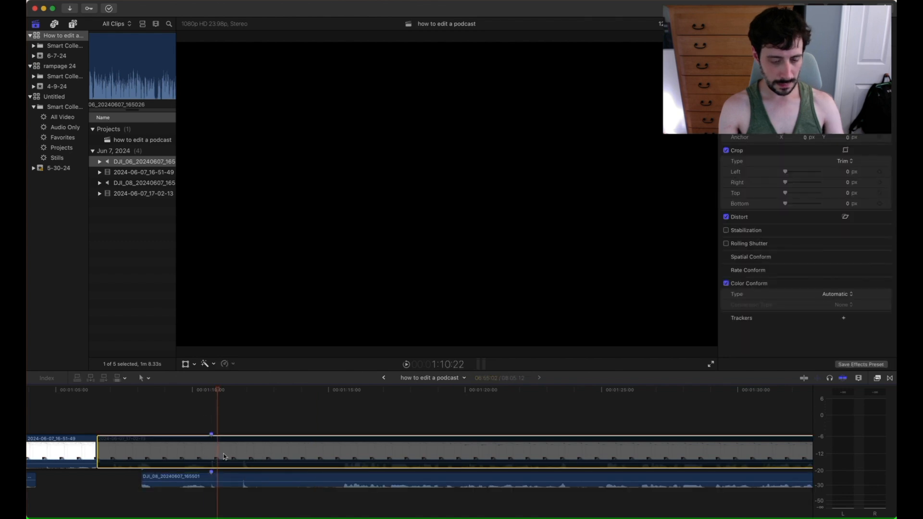
{"action": "left_click", "coordinate": [209, 408]}
{"action": "key", "text": "space"}
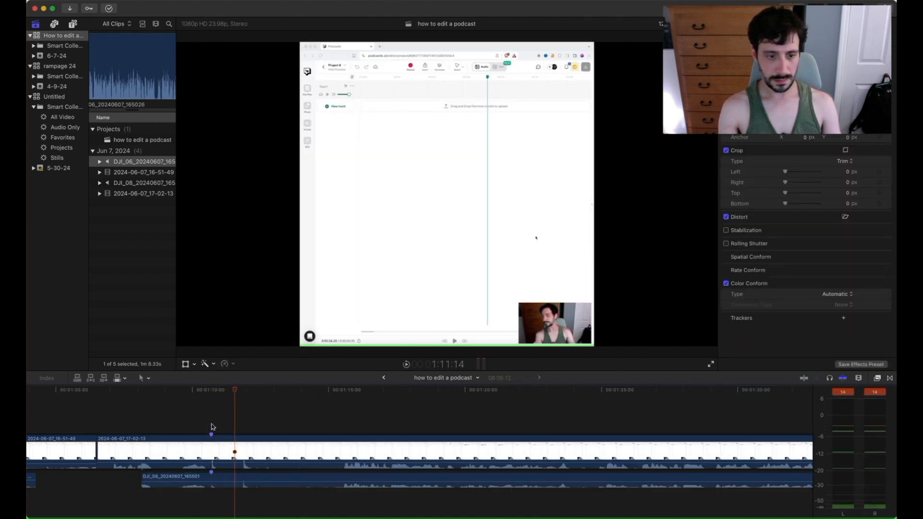
Slide the second microphone clip slightly later to line up both clap waveforms near 1:10:17, and play the result.
{"action": "left_click", "coordinate": [211, 423]}
{"action": "key", "text": "super+equal"}
{"action": "key", "text": "super+equal"}
{"action": "key", "text": "super+equal"}
{"action": "key", "text": "super+equal"}
{"action": "key", "text": "super+equal"}
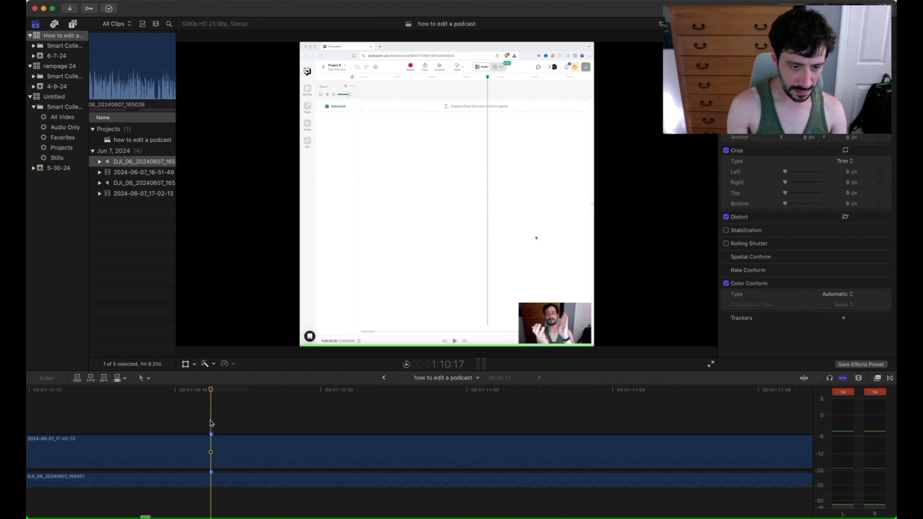
{"action": "left_click_drag", "start_coordinate": [231, 477], "coordinate": [237, 478]}
{"action": "left_click", "coordinate": [218, 422]}
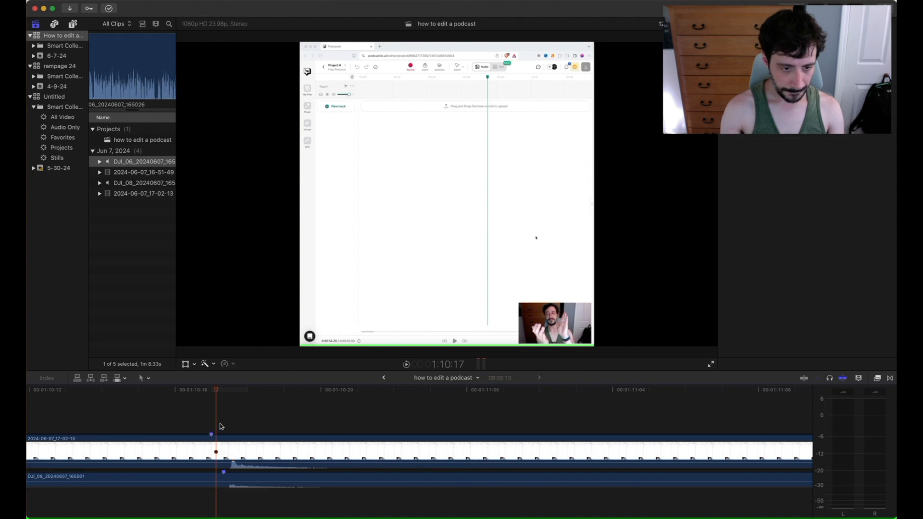
{"action": "key", "text": "space"}
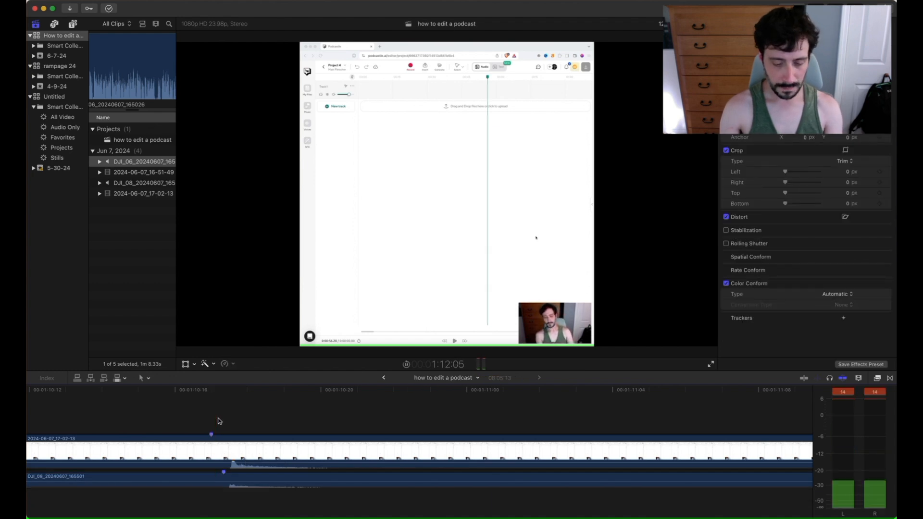
{"action": "key", "text": "space"}
Disable the second microphone clip and add a marker to the second video clip at the second clap, at 1:11:21.
{"action": "key", "text": "super+minus"}
{"action": "key", "text": "super+minus"}
{"action": "key", "text": "super+minus"}
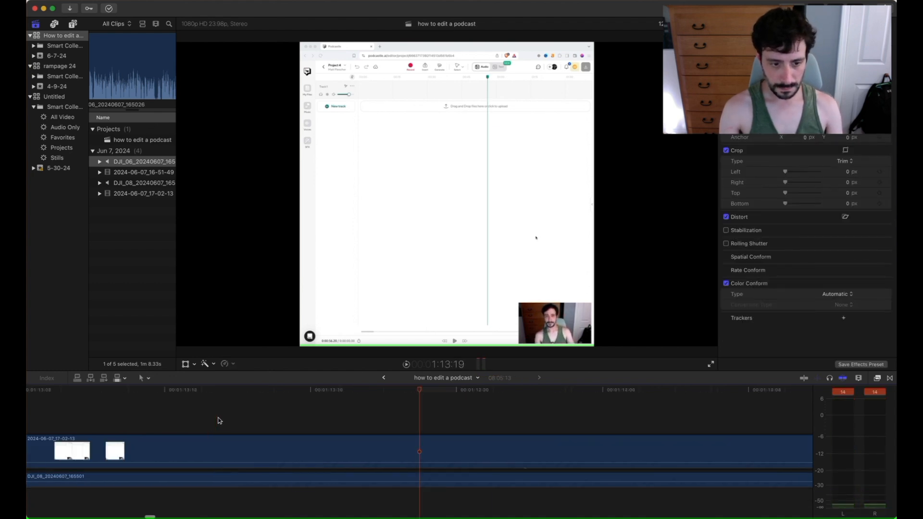
{"action": "key", "text": "super+minus"}
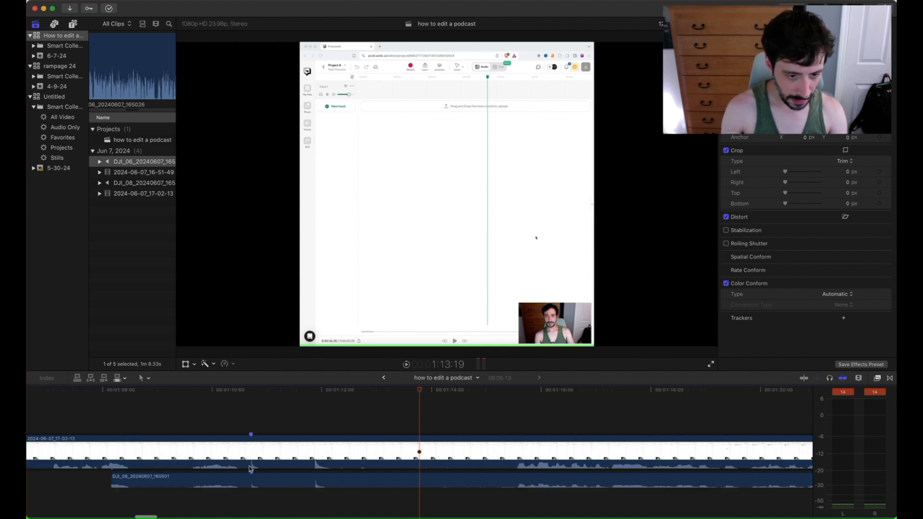
{"action": "left_click", "coordinate": [312, 422]}
{"action": "left_click", "coordinate": [312, 421]}
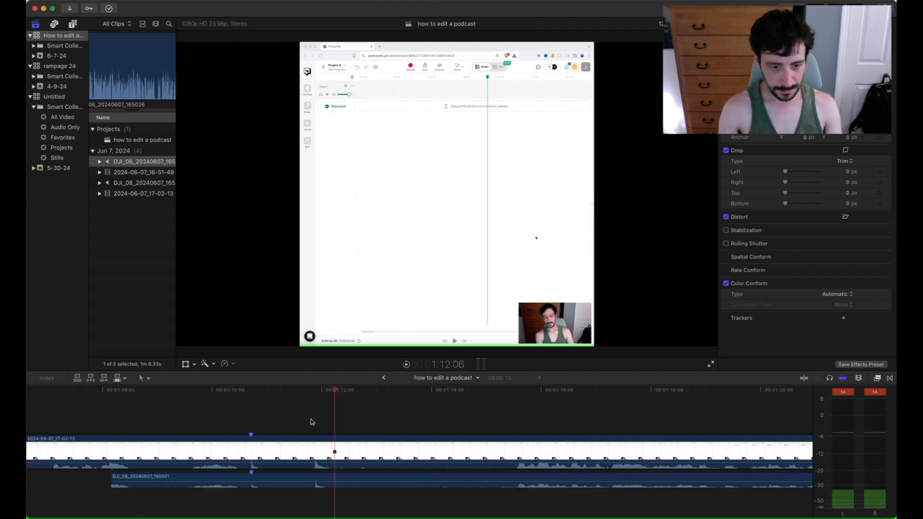
{"action": "key", "text": "Right"}
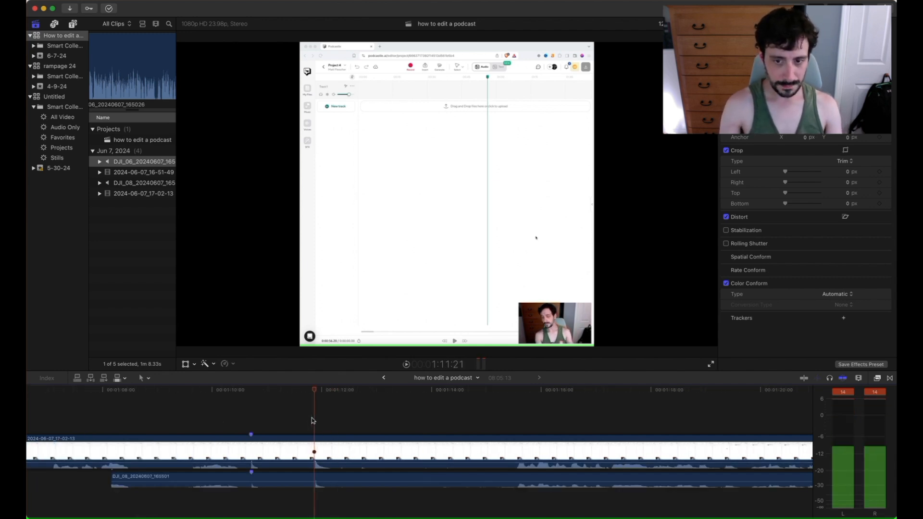
{"action": "key", "text": "Right"}
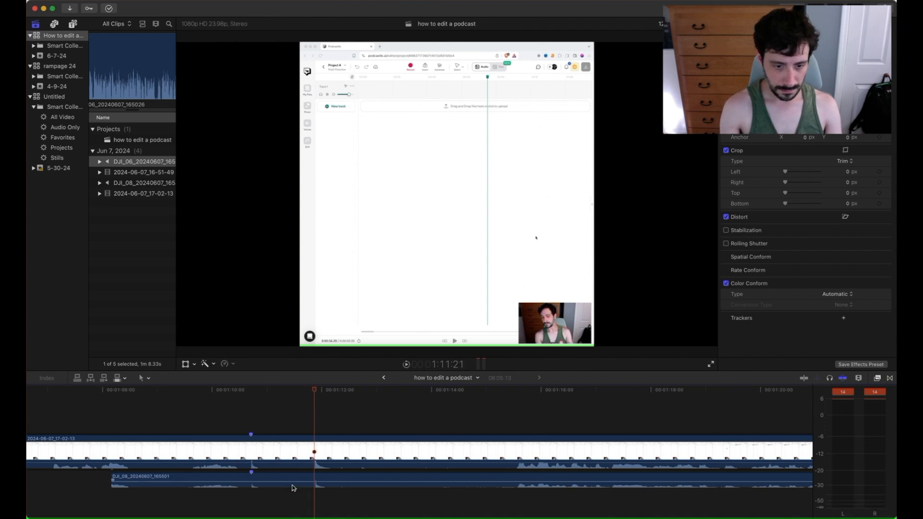
{"action": "left_click", "coordinate": [312, 481]}
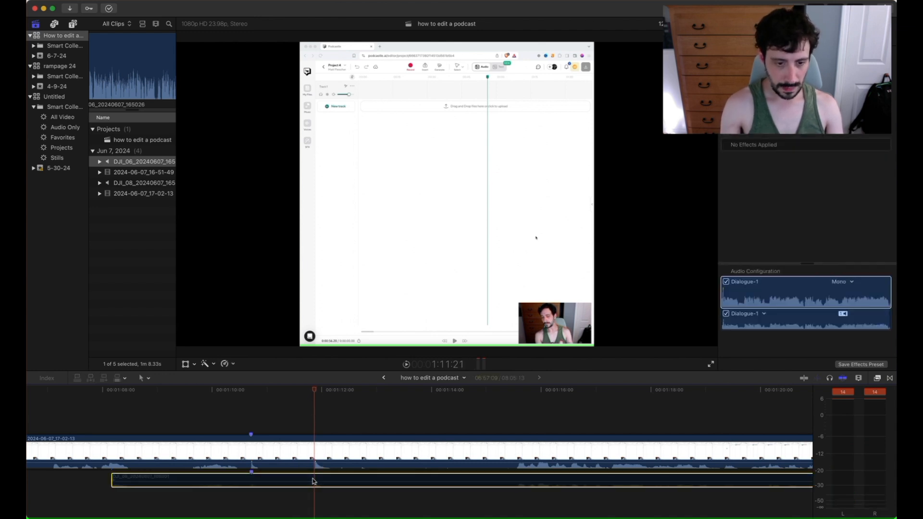
{"action": "key", "text": "Right"}
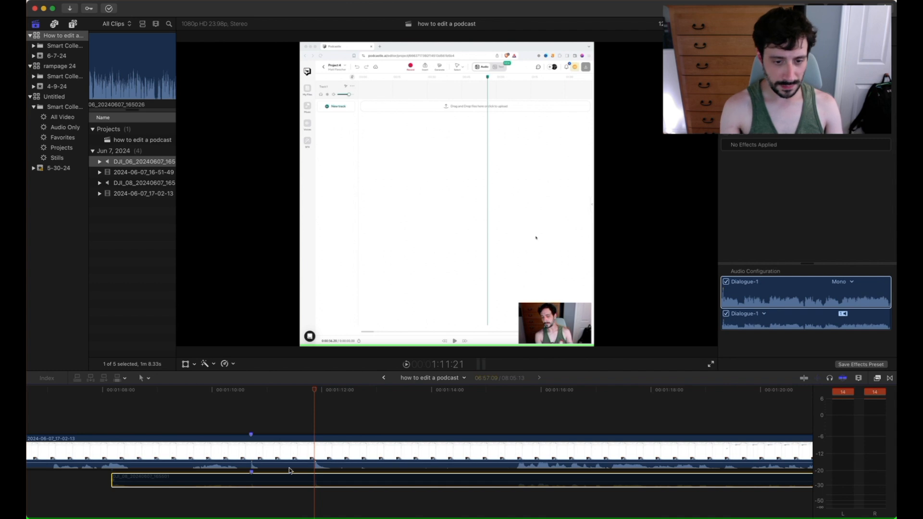
{"action": "left_click", "coordinate": [313, 454]}
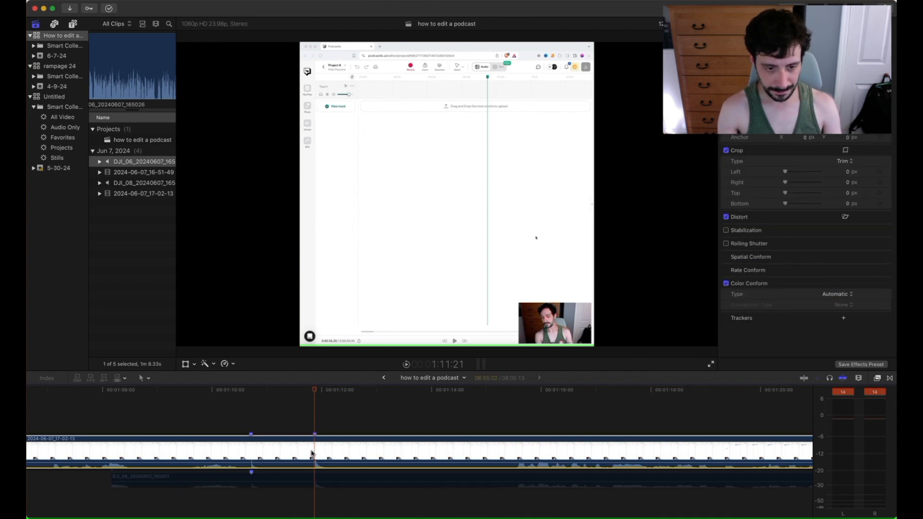
Disable the second video clip, re-enable its microphone clip and mark the second clap on the microphone clip at 1:11:21.
{"action": "key", "text": "v"}
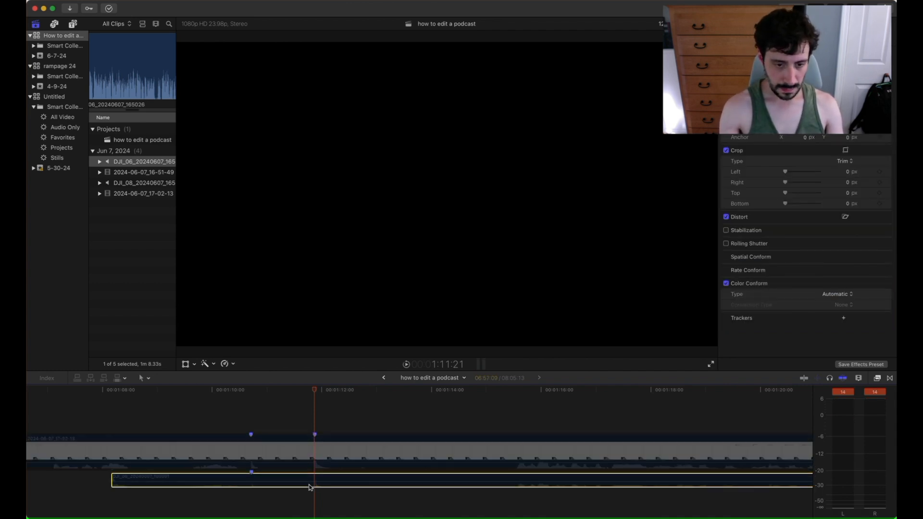
{"action": "left_click", "coordinate": [310, 485]}
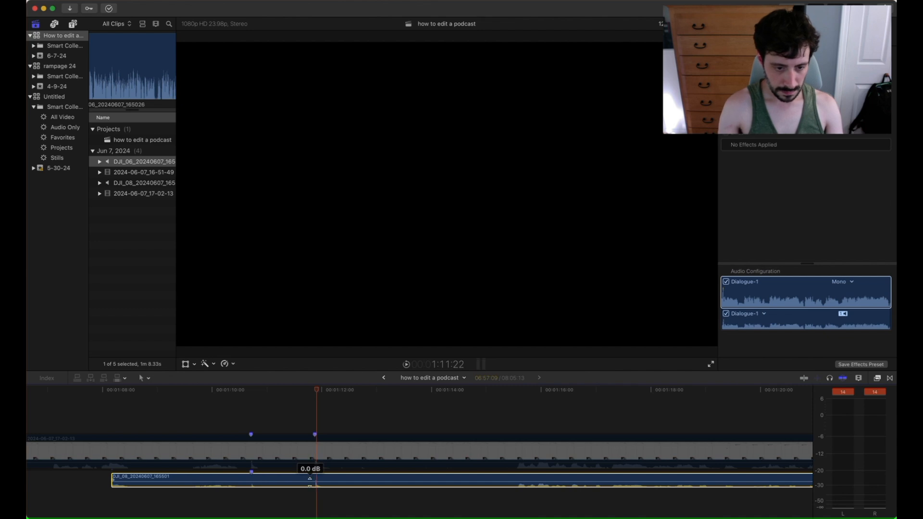
{"action": "key", "text": "Left"}
{"action": "key", "text": "Left"}
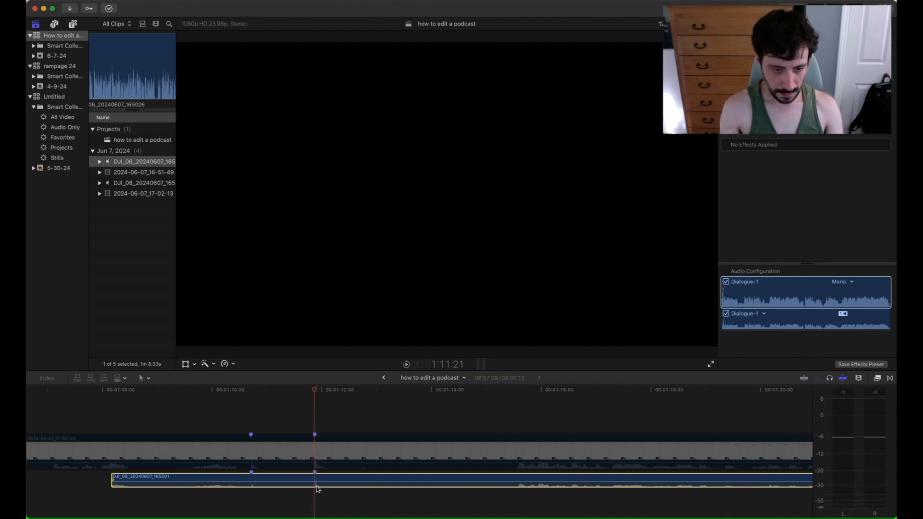
Nudge the second microphone clip to align the second-clap markers and re-enable the second video clip.
{"action": "left_click_drag", "start_coordinate": [338, 477], "coordinate": [339, 477]}
{"action": "left_click", "coordinate": [319, 451]}
{"action": "key", "text": "v"}
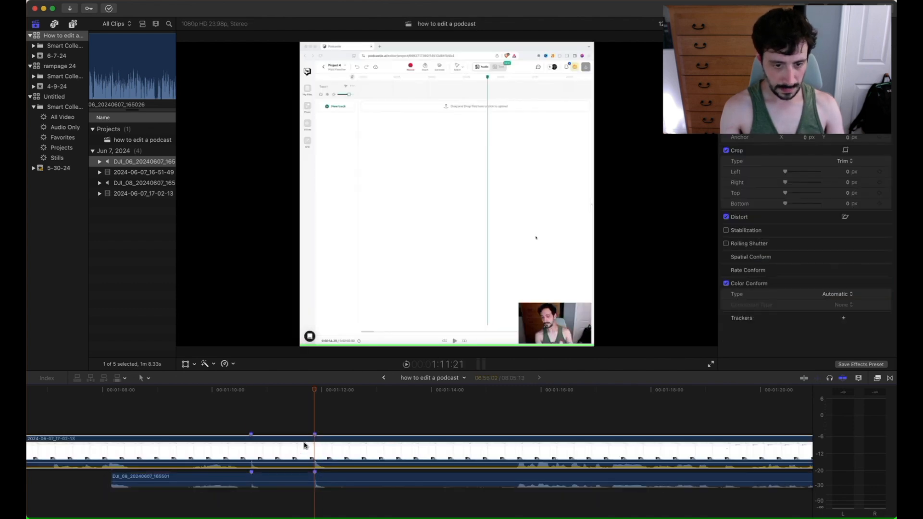
Raise the second microphone clip's volume to 12 dB and lower the second video clip's own audio, checking the mix by playback.
{"action": "key", "text": "space"}
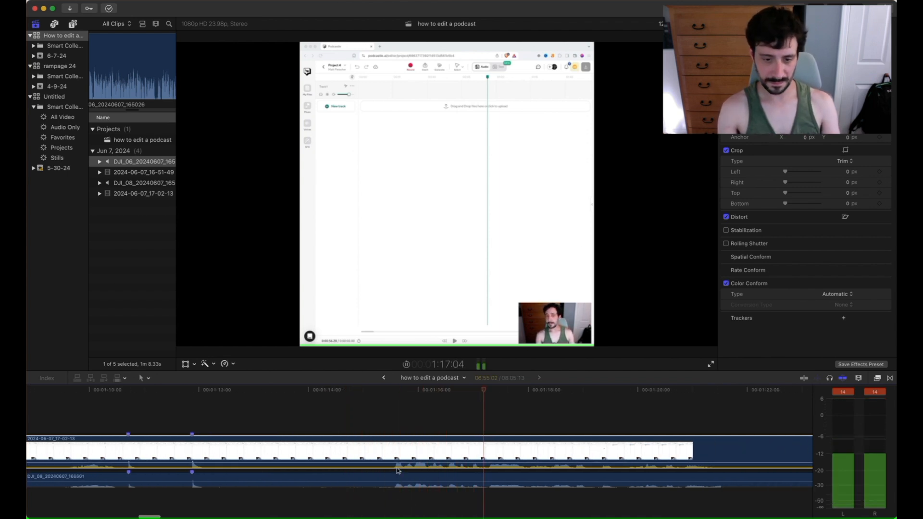
{"action": "key", "text": "space"}
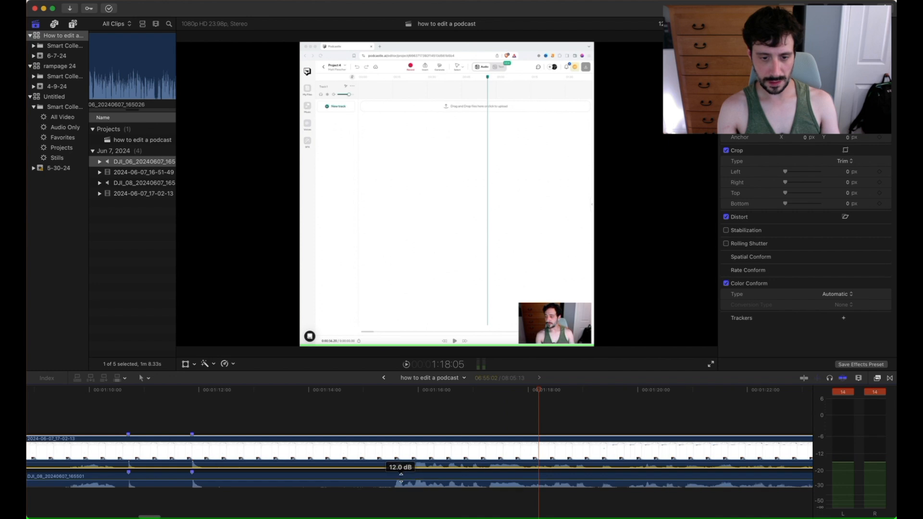
{"action": "left_click_drag", "start_coordinate": [406, 464], "coordinate": [405, 466]}
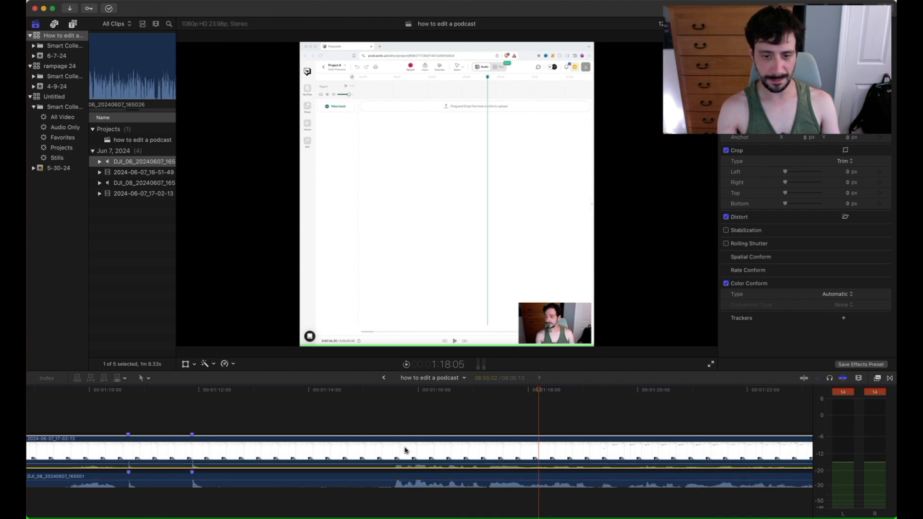
{"action": "key", "text": "space"}
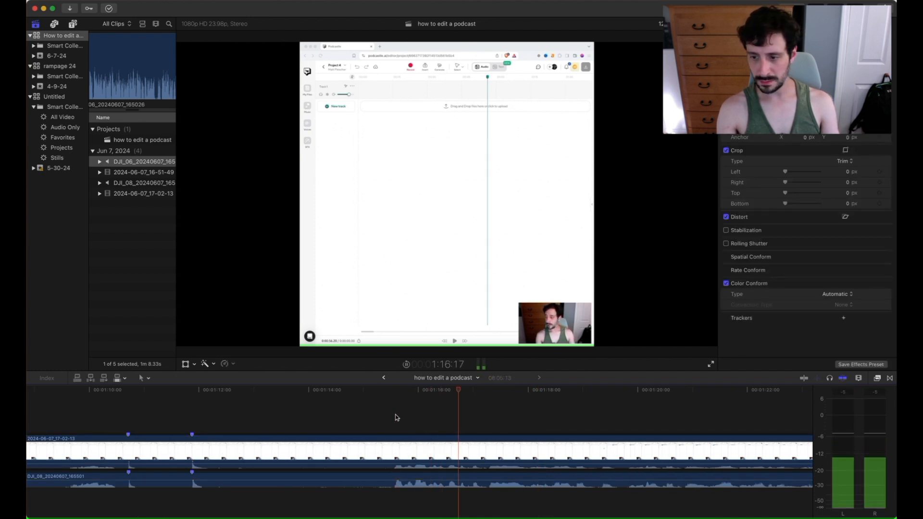
{"action": "key", "text": "space"}
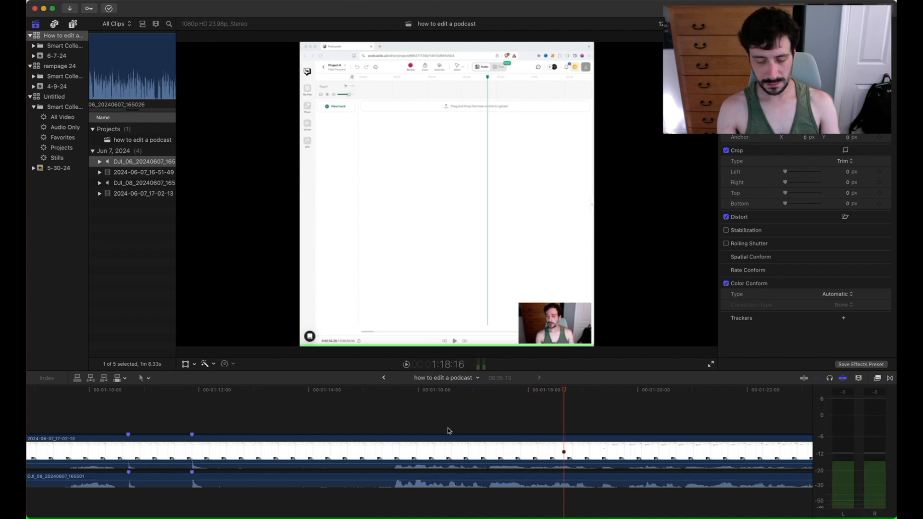
Play the ending of video clip 2024-06-07_16-51-49 and add a marker to it at 58:15.
{"action": "key", "text": "super+minus"}
{"action": "key", "text": "super+minus"}
{"action": "scroll", "coordinate": [423, 426], "scroll_direction": "left", "scroll_amount": 1}
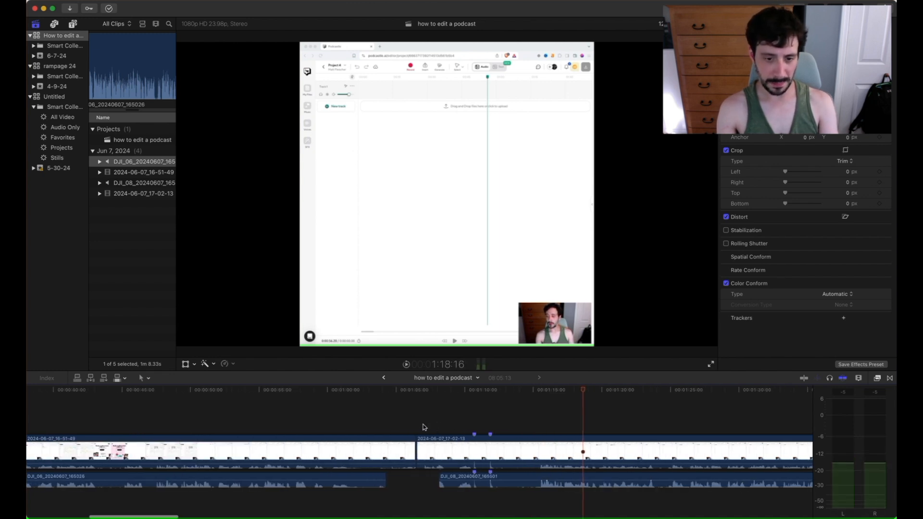
{"action": "key", "text": "super+minus"}
{"action": "key", "text": "super+minus"}
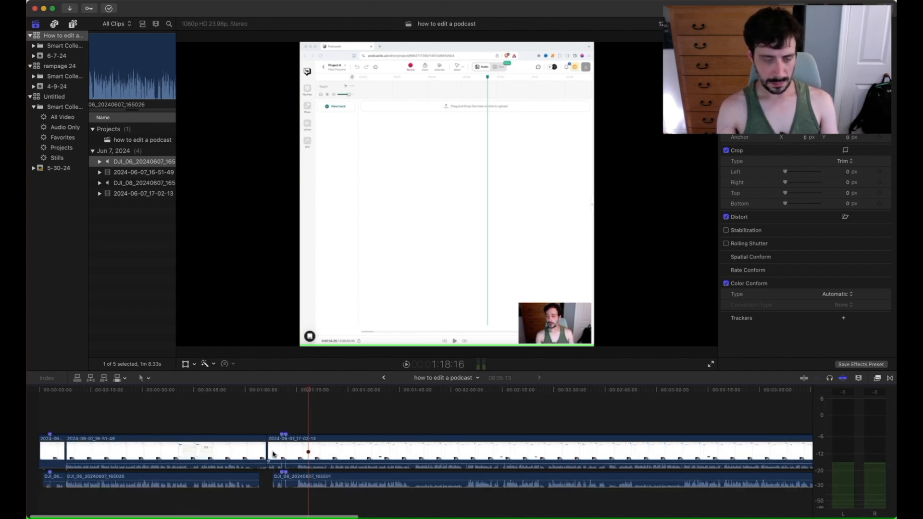
{"action": "left_click", "coordinate": [222, 426]}
{"action": "key", "text": "space"}
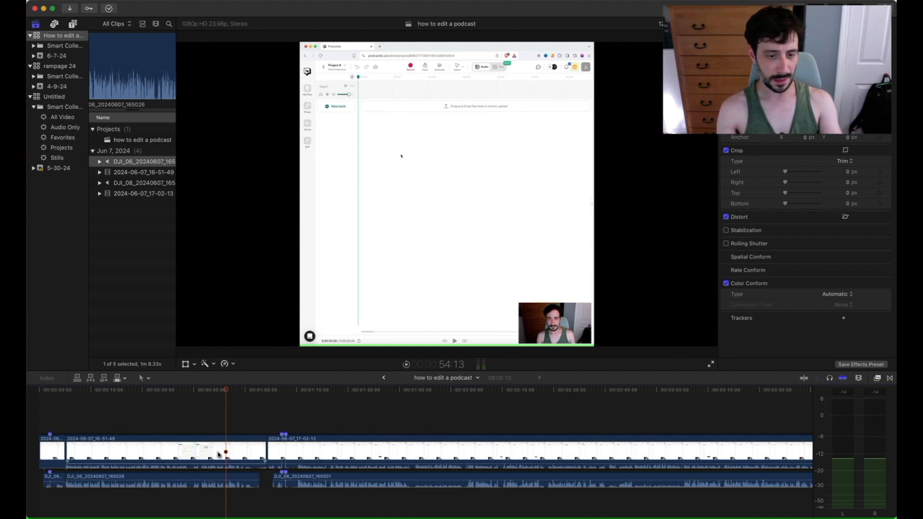
{"action": "key", "text": "space"}
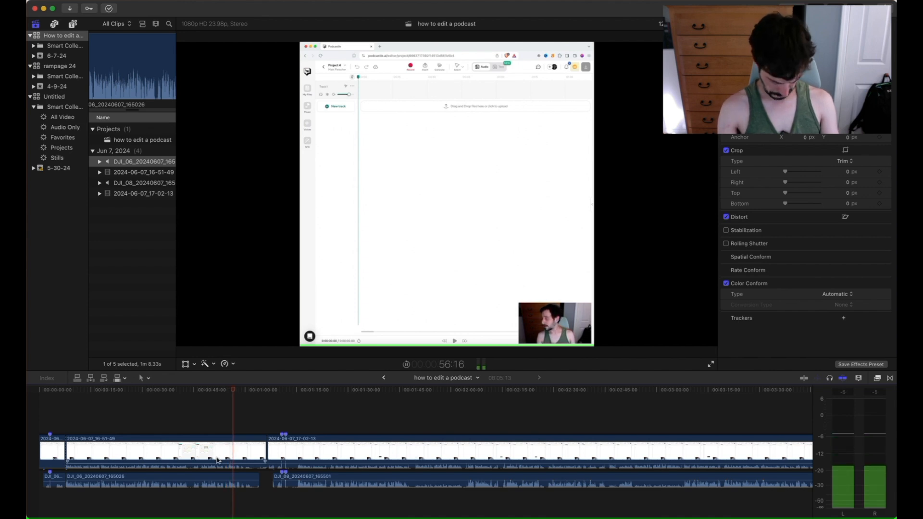
{"action": "key", "text": "space"}
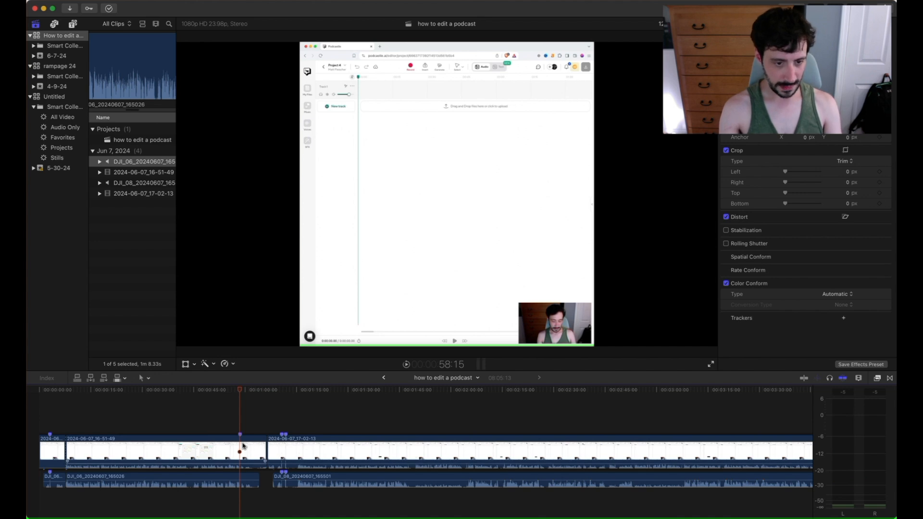
Play the opening of video clip 2024-06-07_17-02-13 from about 1:15 to find where the speech begins.
{"action": "left_click", "coordinate": [299, 421]}
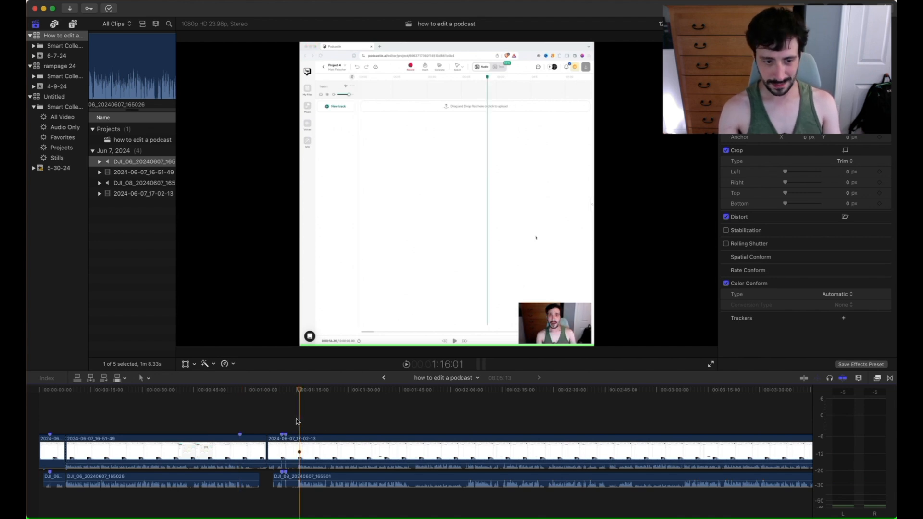
{"action": "left_click_drag", "start_coordinate": [298, 394], "coordinate": [296, 395]}
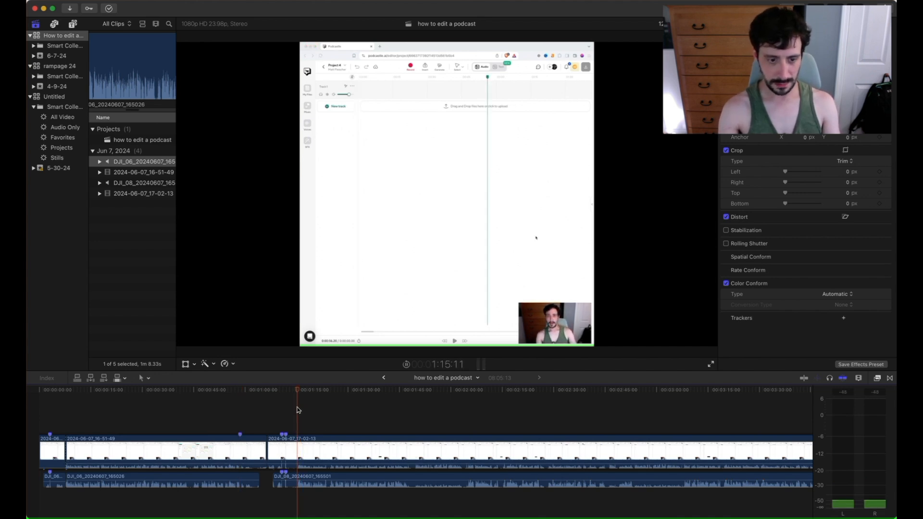
{"action": "key", "text": "space"}
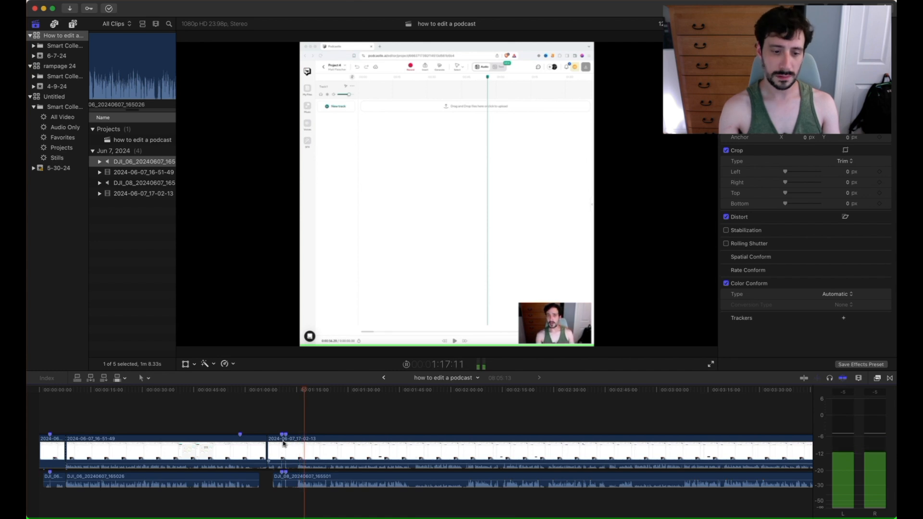
{"action": "key", "text": "space"}
Split video clip 2024-06-07_16-51-49 and its microphone clip DJI_06_20240607_165026 at 55:07, near the end of the speech.
{"action": "left_click", "coordinate": [230, 421]}
{"action": "key", "text": "space"}
{"action": "left_click", "coordinate": [226, 421]}
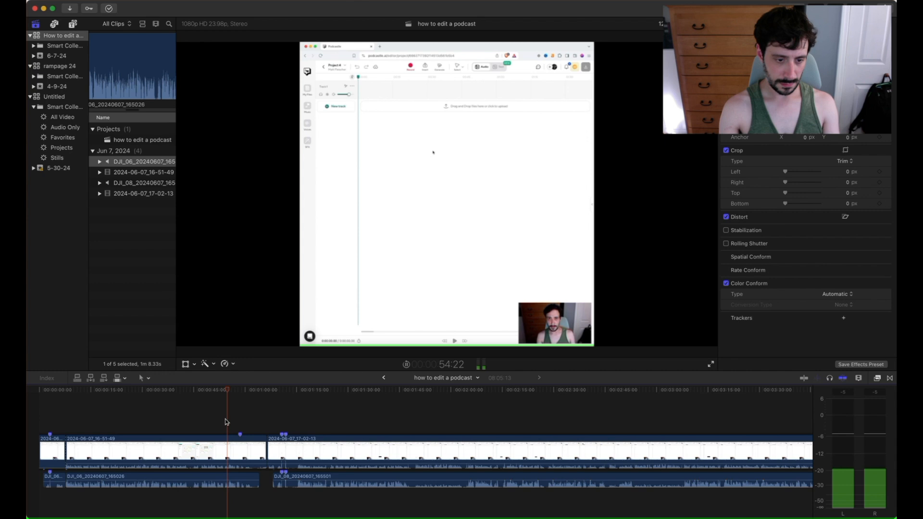
{"action": "left_click", "coordinate": [227, 461]}
{"action": "left_click", "coordinate": [228, 479]}
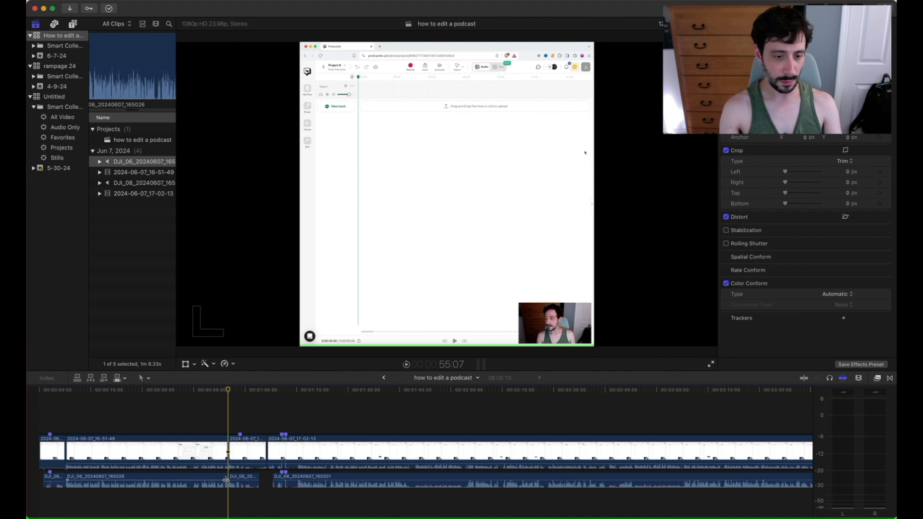
Split video clip 2024-06-07_17-02-13 and its microphone clip at 1:15:09, just before the speech begins, locating the spot by playback.
{"action": "key", "text": "space"}
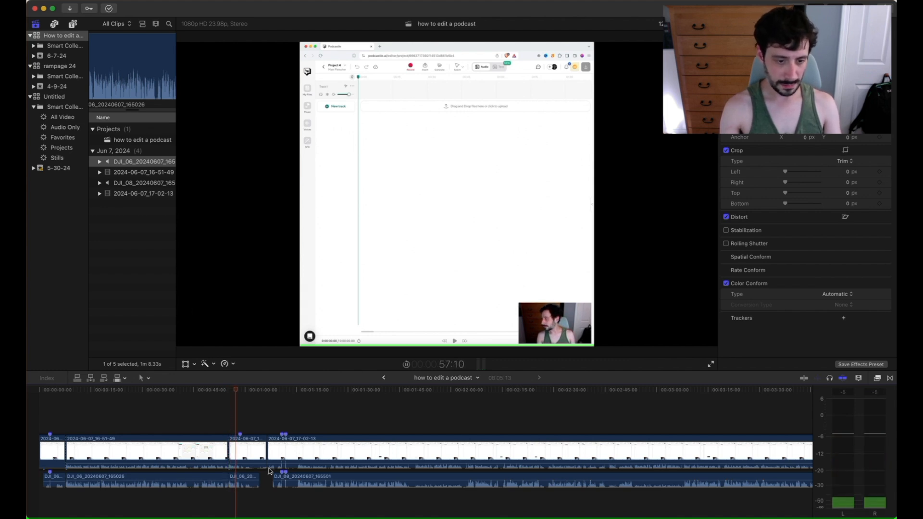
{"action": "left_click", "coordinate": [295, 419]}
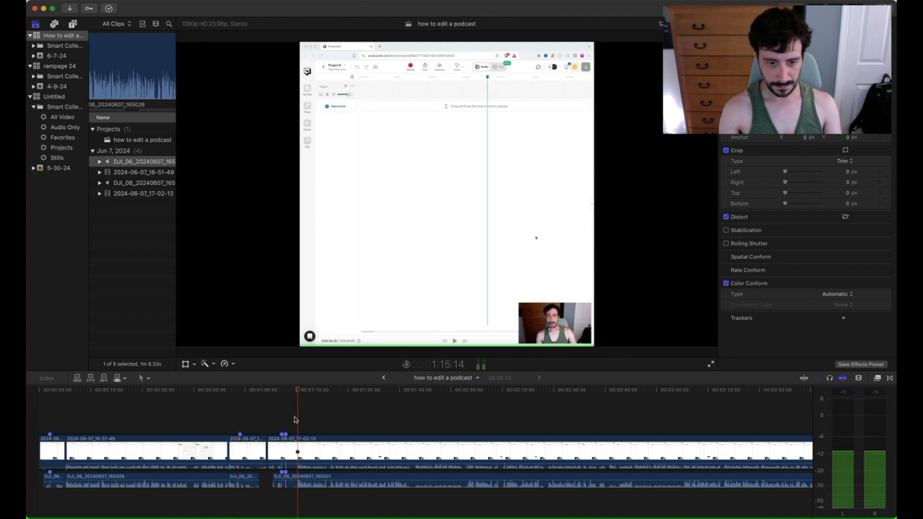
{"action": "key", "text": "space"}
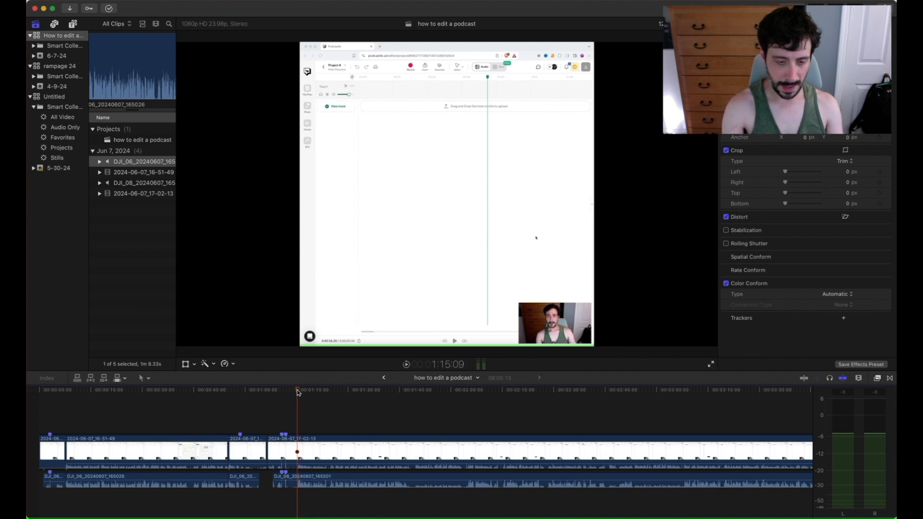
{"action": "key", "text": "super+equal"}
{"action": "key", "text": "super+equal"}
{"action": "key", "text": "super+equal"}
{"action": "key", "text": "super+equal"}
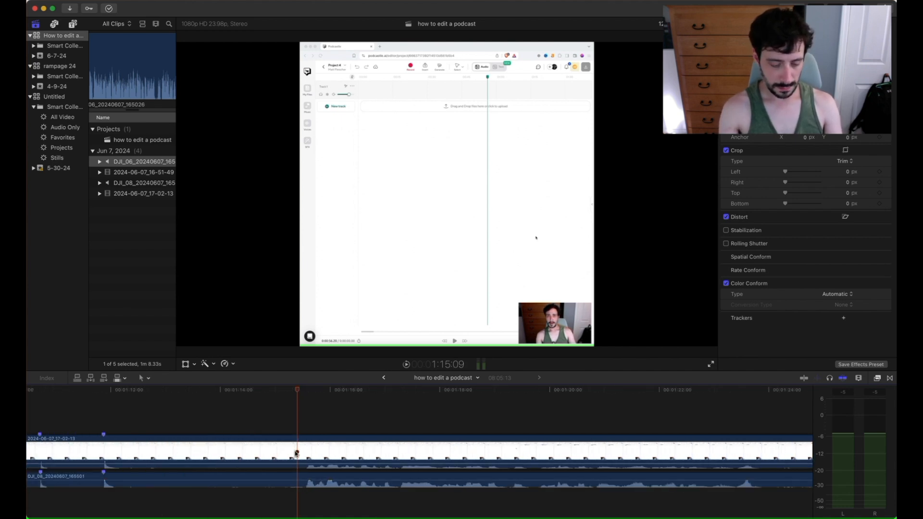
{"action": "left_click", "coordinate": [298, 451]}
{"action": "left_click", "coordinate": [294, 479]}
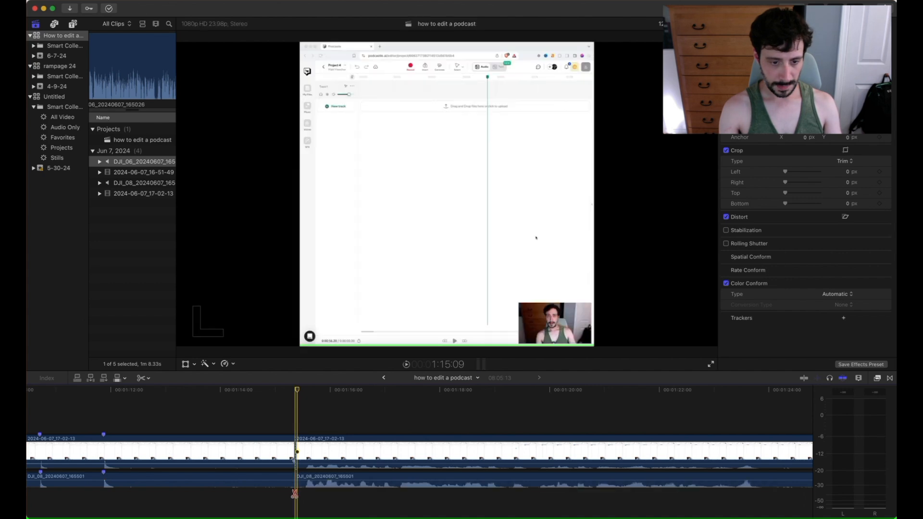
Delete the opening piece of video clip 2024-06-07_17-02-13 and of its microphone clip, up to the cut at 1:15:09.
{"action": "left_click_drag", "start_coordinate": [271, 510], "coordinate": [174, 434]}
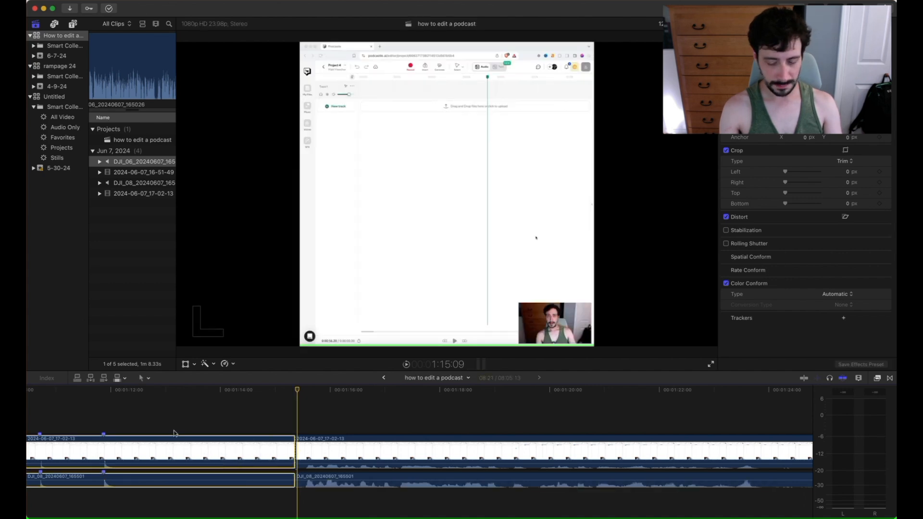
{"action": "key", "text": "BackSpace"}
{"action": "key", "text": "super+minus"}
{"action": "key", "text": "super+minus"}
{"action": "key", "text": "super+minus"}
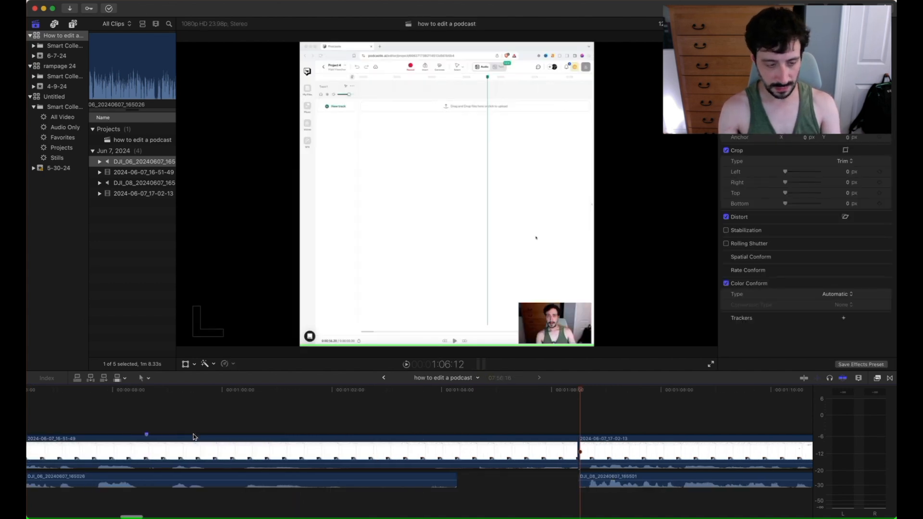
{"action": "key", "text": "super+minus"}
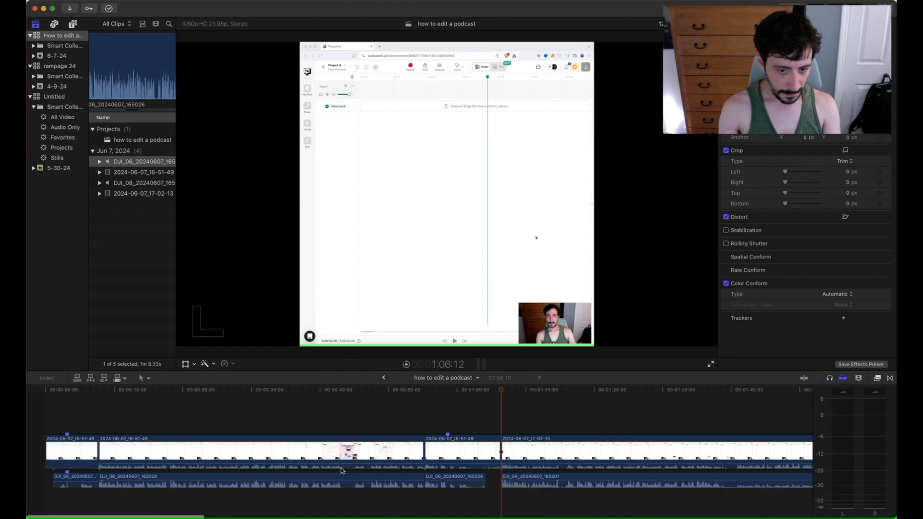
Delete the leftover end of video clip 2024-06-07_16-51-49 and its microphone clip after 55:07, and play the join.
{"action": "left_click_drag", "start_coordinate": [466, 427], "coordinate": [449, 500]}
{"action": "key", "text": "BackSpace"}
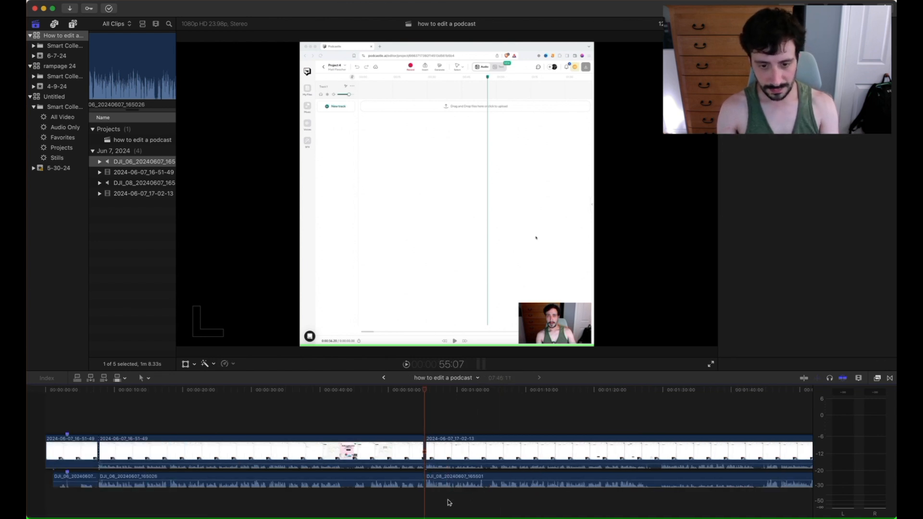
{"action": "key", "text": "space"}
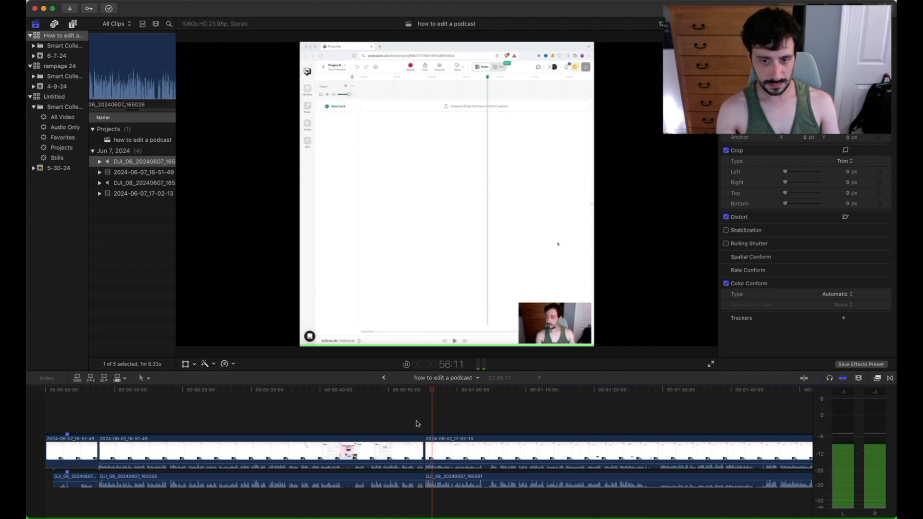
{"action": "key", "text": "space"}
Undo the last two deletions, of the first take's leftover end and the second take's opening piece.
{"action": "left_click", "coordinate": [445, 453]}
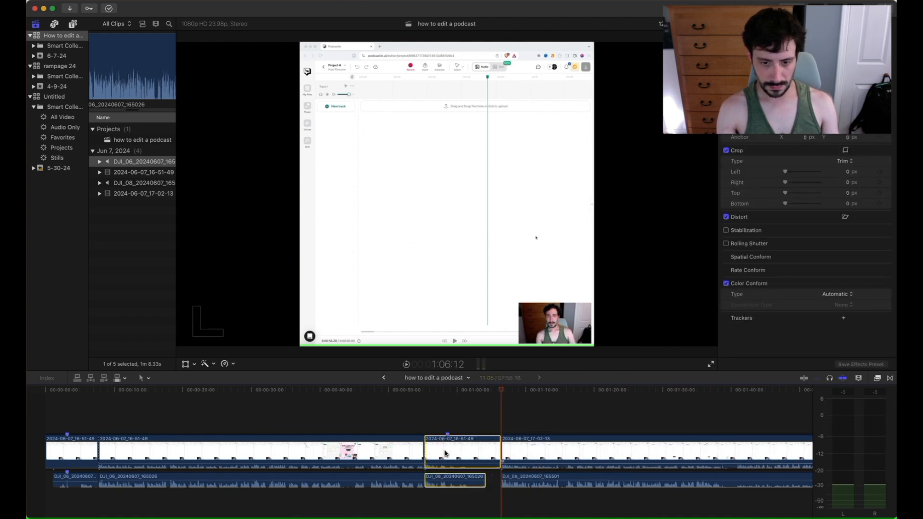
{"action": "key", "text": "Down"}
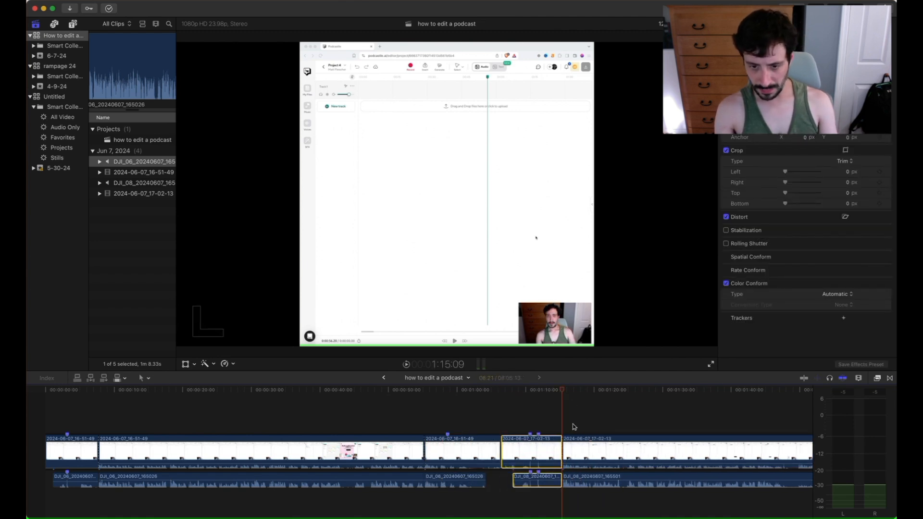
Play the second take from about 1:18 and the first take from about 44 seconds to review both sides of the unwanted section.
{"action": "scroll", "coordinate": [581, 414], "scroll_direction": "right", "scroll_amount": 1}
{"action": "left_click", "coordinate": [573, 408]}
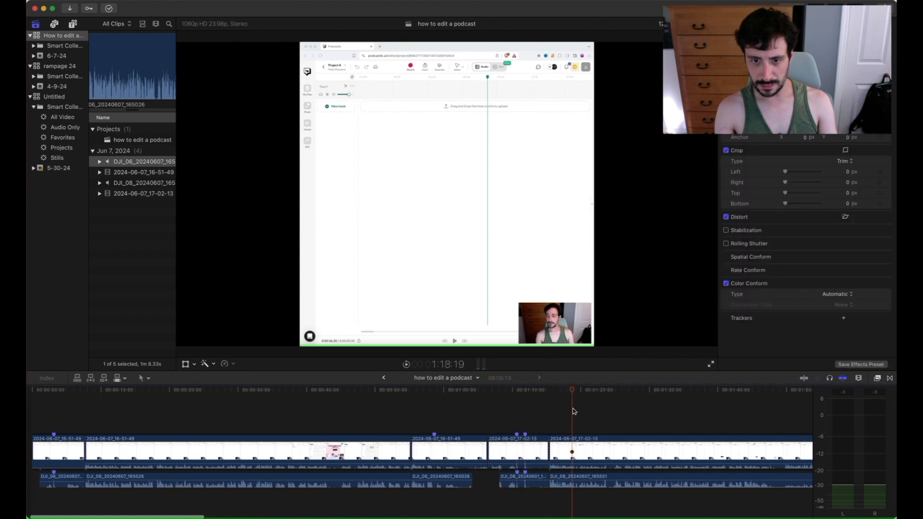
{"action": "key", "text": "space"}
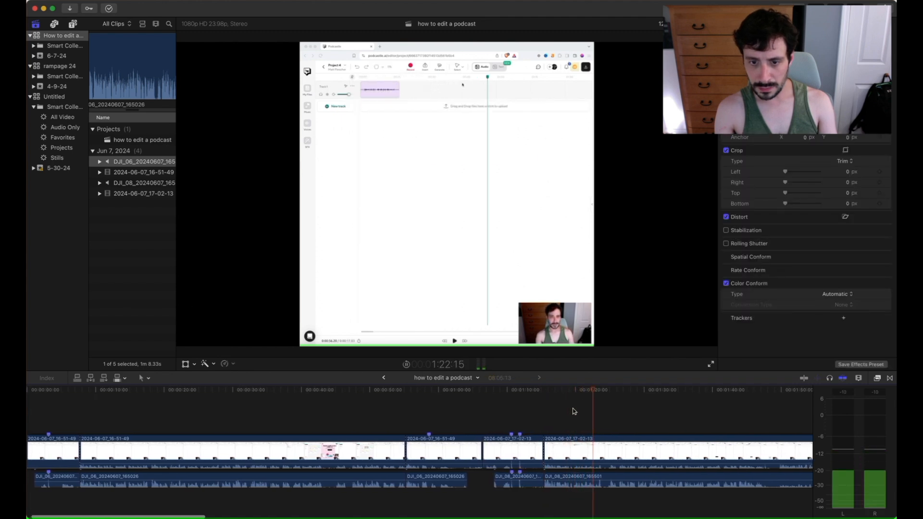
{"action": "key", "text": "space"}
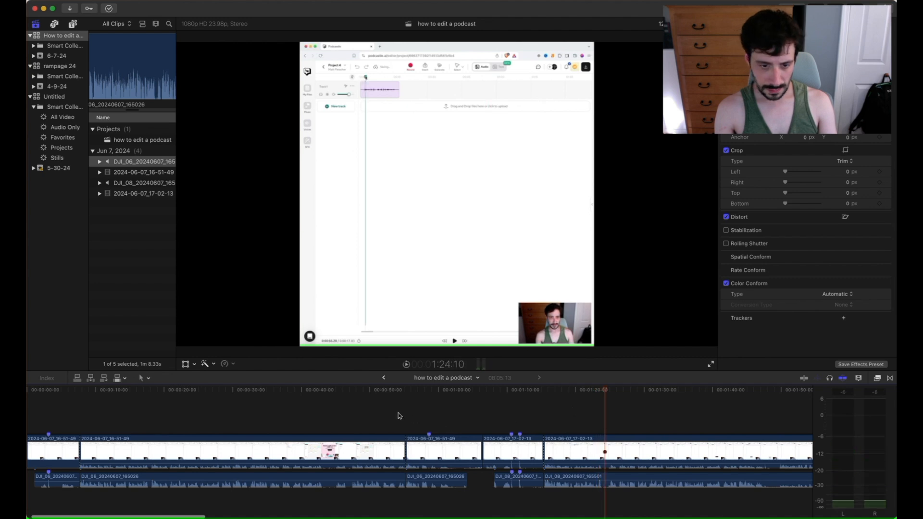
{"action": "left_click", "coordinate": [328, 411]}
{"action": "key", "text": "space"}
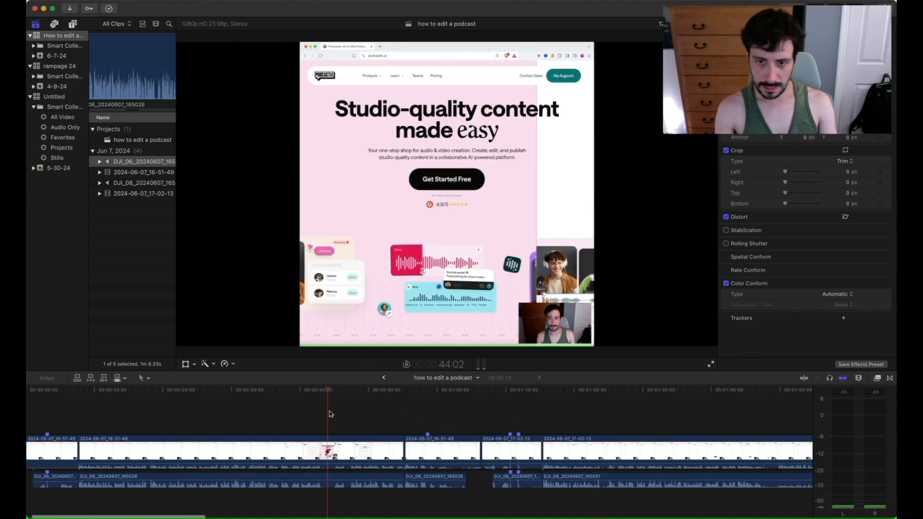
{"action": "left_click", "coordinate": [367, 411]}
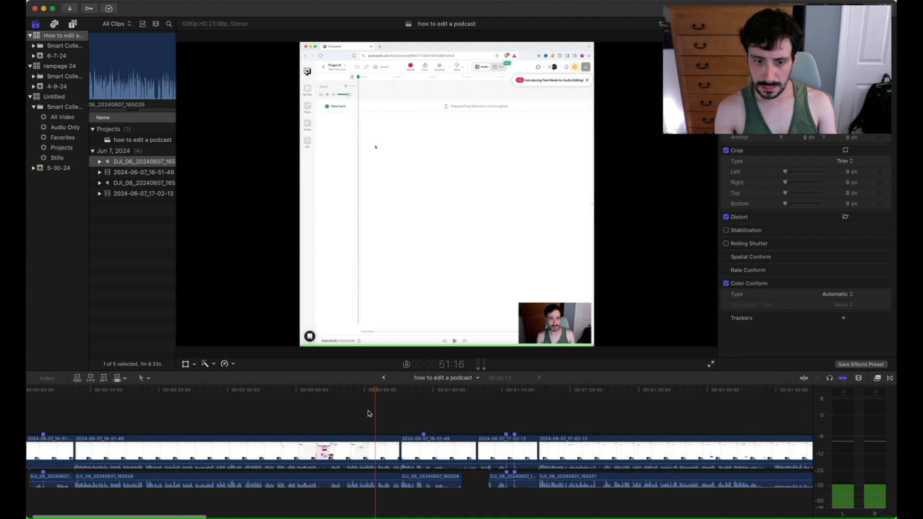
Delete both unwanted pieces between the cuts at 55:07 and 1:15:09 together with their microphone clips, and check the join by playback.
{"action": "left_click_drag", "start_coordinate": [539, 413], "coordinate": [446, 496]}
{"action": "key", "text": "Delete"}
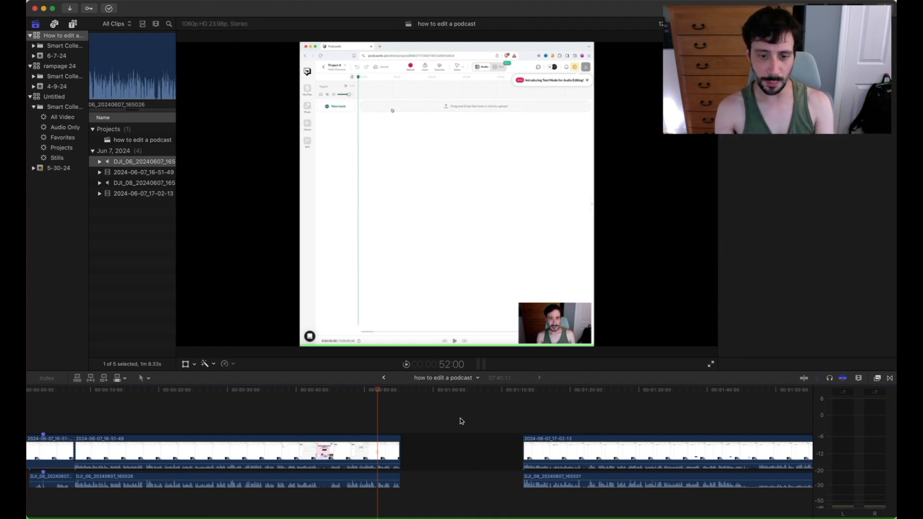
{"action": "left_click", "coordinate": [404, 410]}
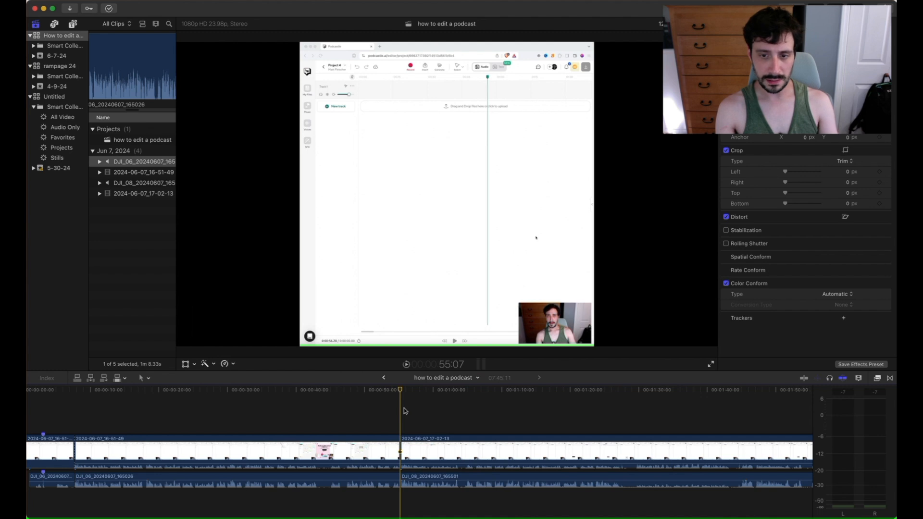
{"action": "key", "text": "space"}
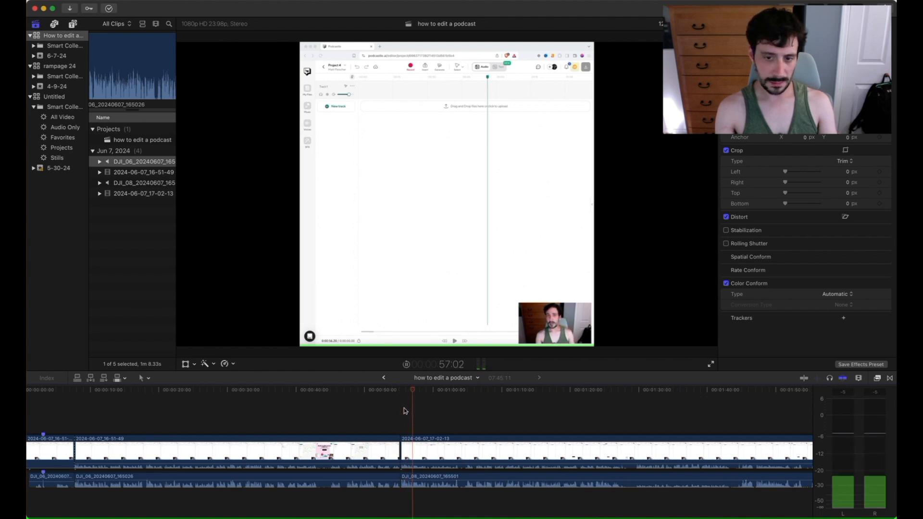
{"action": "key", "text": "space"}
Enlarge the viewer picture so the speaker's face in the webcam inset can be examined closely.
{"action": "key", "text": "super+equal"}
{"action": "key", "text": "super+equal"}
{"action": "key", "text": "super+equal"}
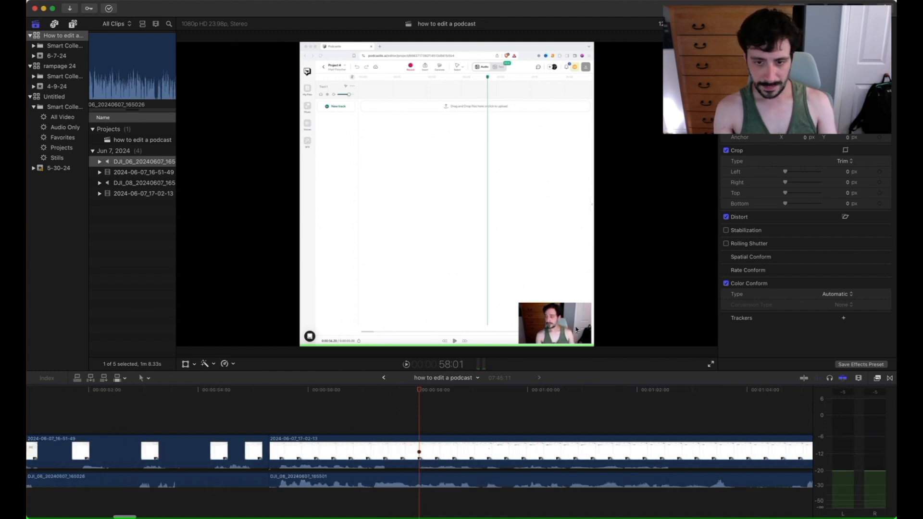
{"action": "mouse_move", "coordinate": [707, 37]}
{"action": "left_mouse_down"}
{"action": "mouse_move", "coordinate": [713, 277]}
{"action": "mouse_move", "coordinate": [710, 40]}
{"action": "left_mouse_up"}
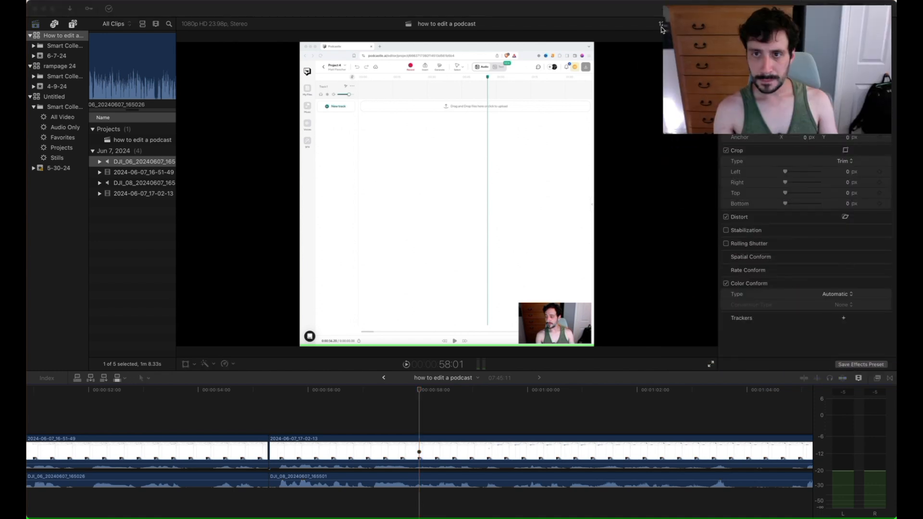
{"action": "left_click", "coordinate": [661, 25]}
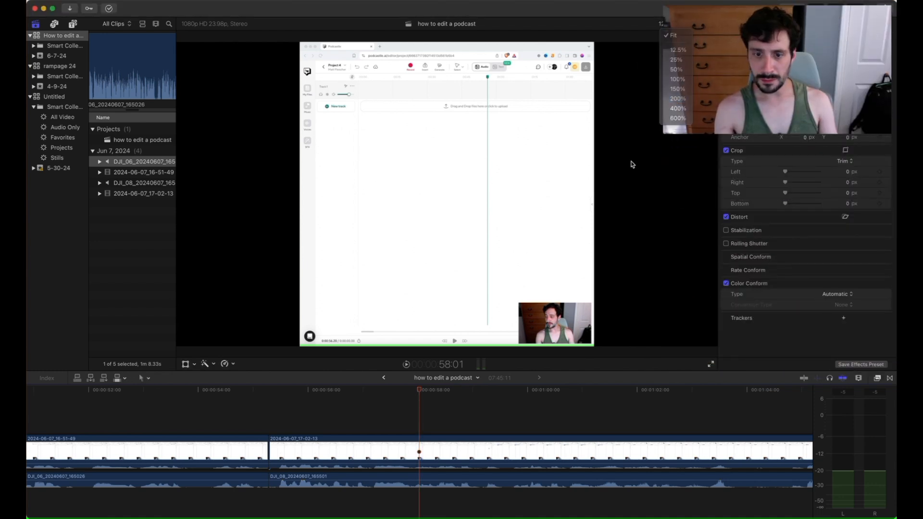
{"action": "left_click", "coordinate": [667, 118]}
{"action": "left_click_drag", "start_coordinate": [701, 194], "coordinate": [702, 198]}
Play the start of the second take from 56:23 and again from 55:16 to check the lip sync.
{"action": "left_click", "coordinate": [362, 415]}
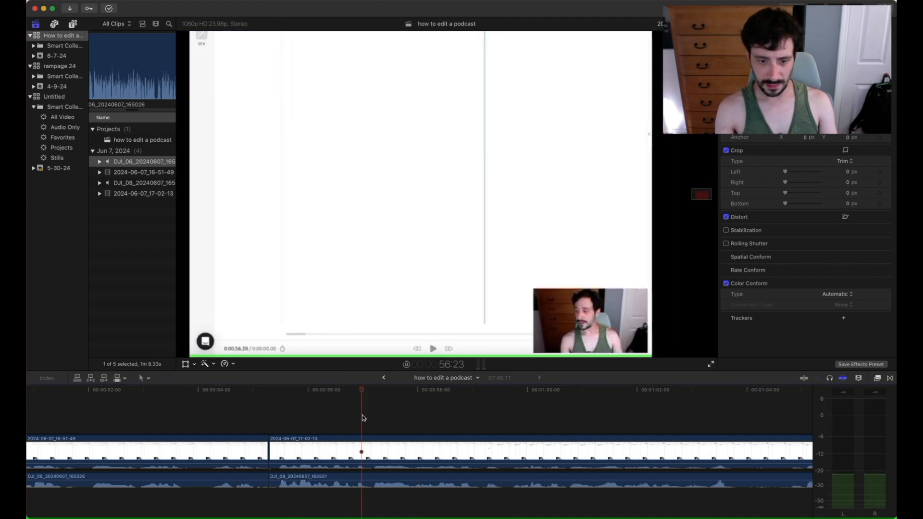
{"action": "key", "text": "space"}
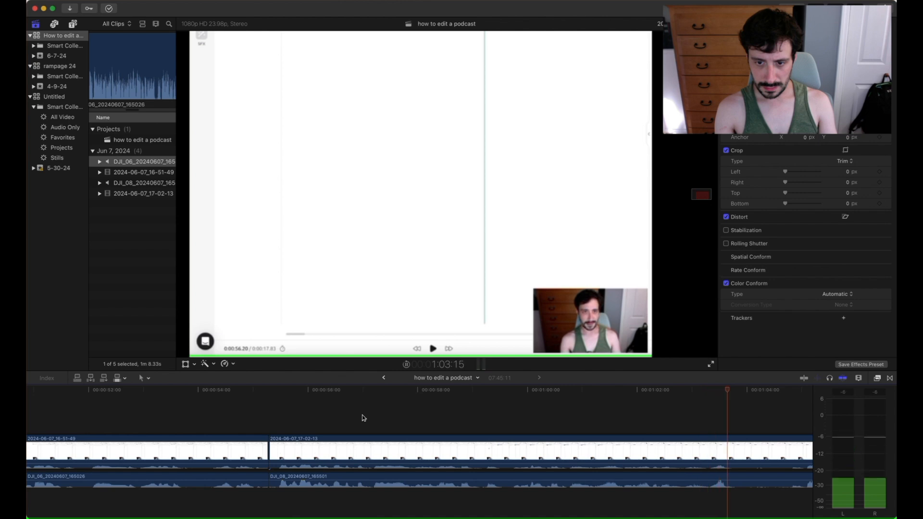
{"action": "left_click", "coordinate": [322, 476]}
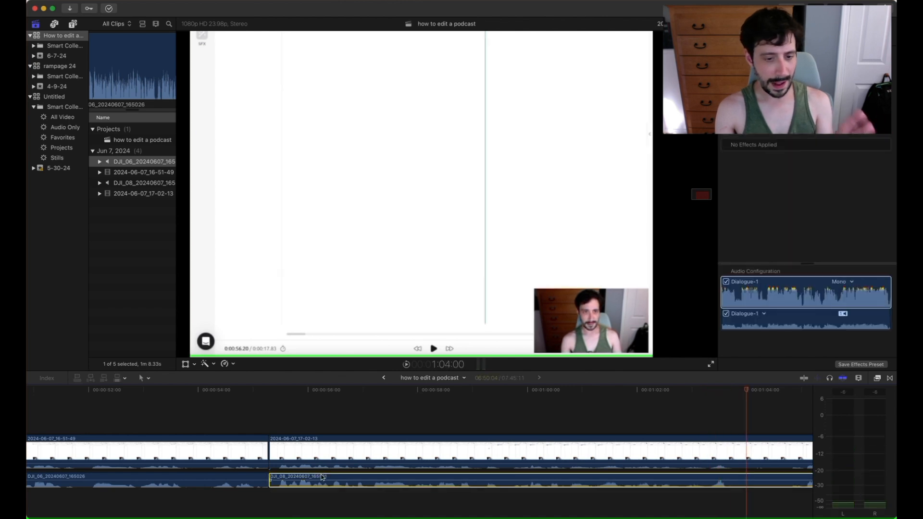
{"action": "left_click", "coordinate": [290, 427]}
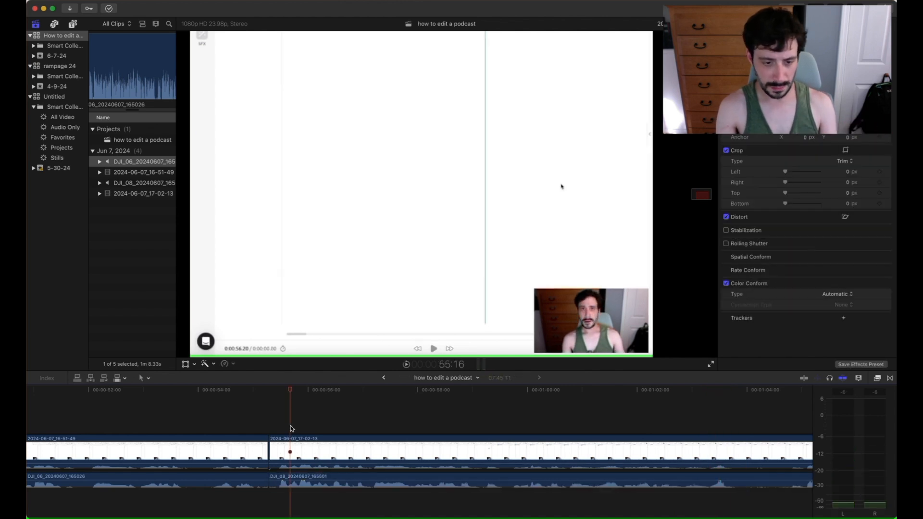
{"action": "key", "text": "space"}
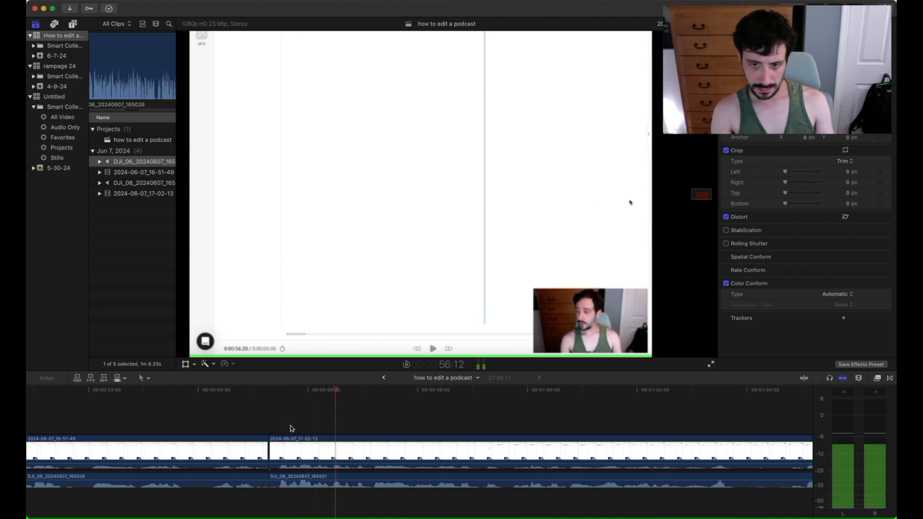
Nudge microphone clip DJI_08_20240607_165501 slightly later at the start of the second take to refine its sync with the video.
{"action": "key", "text": "super+equal"}
{"action": "key", "text": "super+equal"}
{"action": "key", "text": "super+equal"}
{"action": "scroll", "coordinate": [290, 428], "scroll_direction": "left", "scroll_amount": 5}
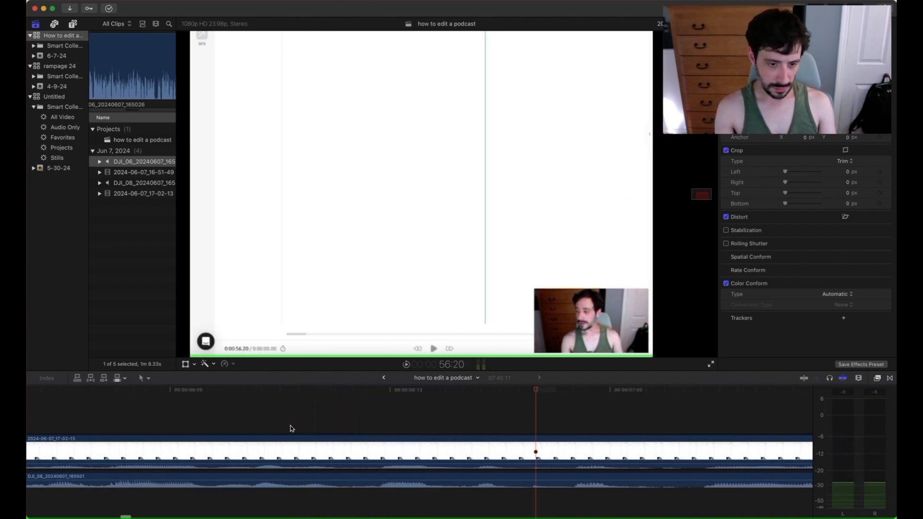
{"action": "scroll", "coordinate": [228, 478], "scroll_direction": "left", "scroll_amount": 6}
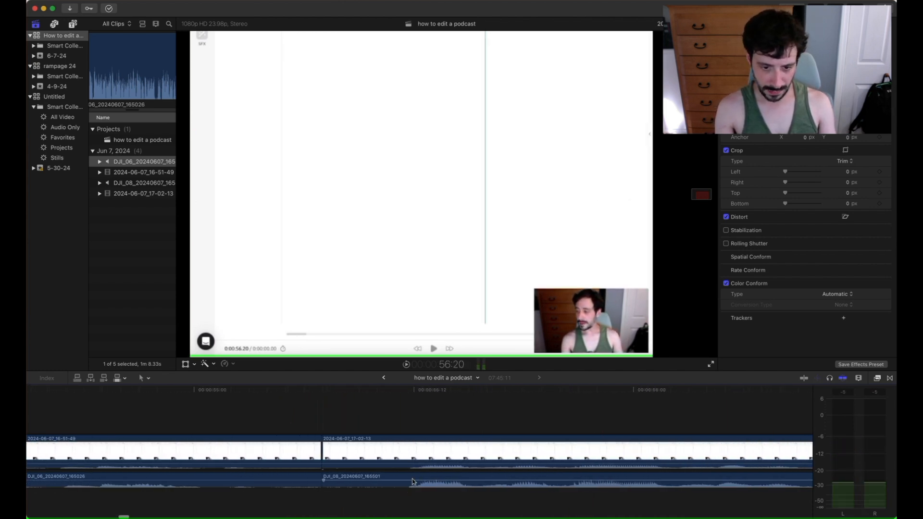
{"action": "left_click", "coordinate": [411, 432]}
{"action": "key", "text": "super+equal"}
{"action": "key", "text": "super+equal"}
{"action": "key", "text": "super+equal"}
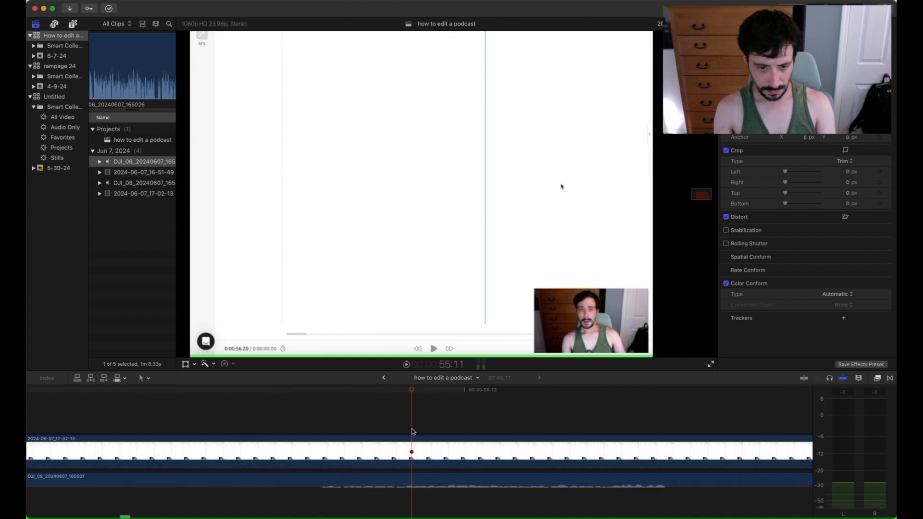
{"action": "left_click_drag", "start_coordinate": [332, 478], "coordinate": [362, 478]}
Play the second take from 55:11 and again from 1:03:14 to check the lip sync of microphone clip DJI_08_20240607_165501.
{"action": "left_click", "coordinate": [365, 391]}
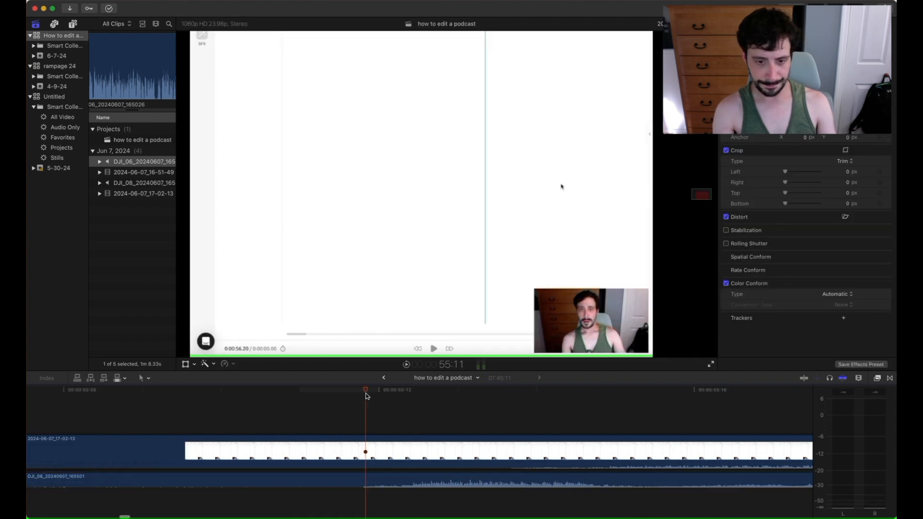
{"action": "key", "text": "space"}
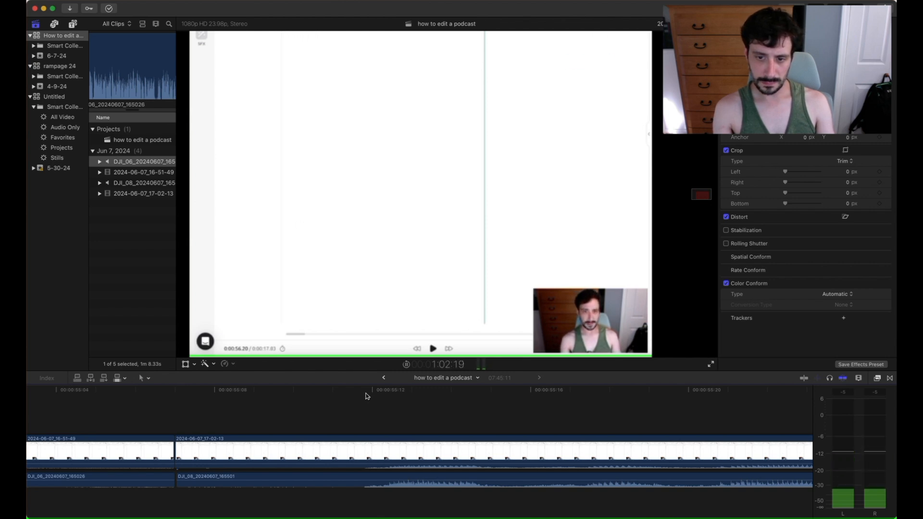
{"action": "key", "text": "space"}
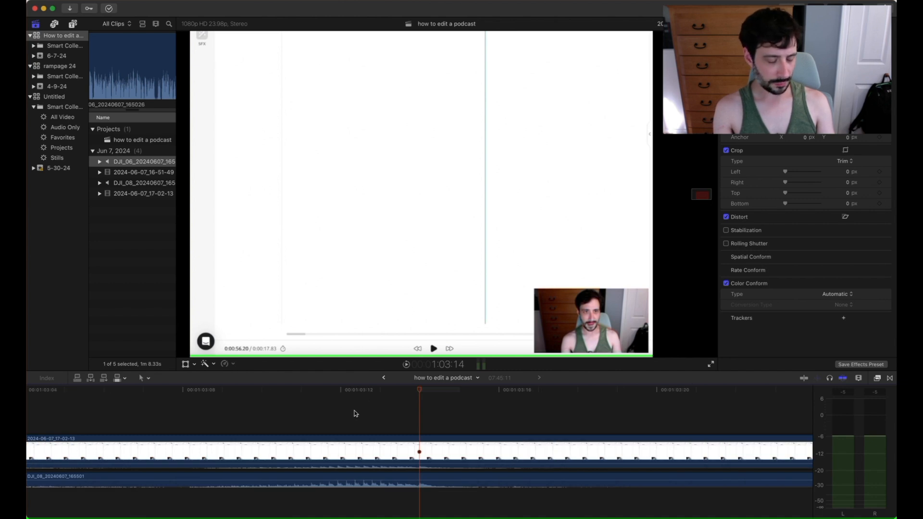
{"action": "left_click_drag", "start_coordinate": [196, 479], "coordinate": [196, 475]}
{"action": "key", "text": "space"}
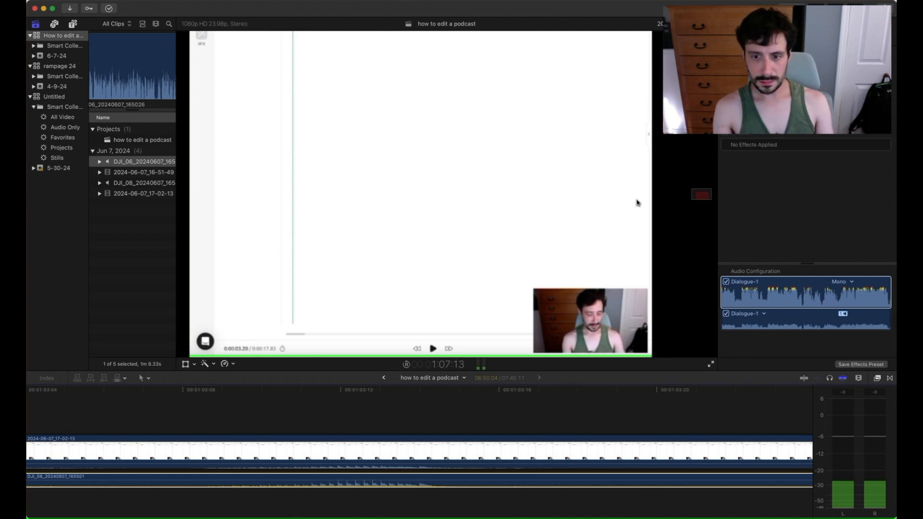
{"action": "key", "text": "space"}
Fit the whole picture in the viewer and play across the join between the two takes at 55:07.
{"action": "left_click", "coordinate": [660, 24]}
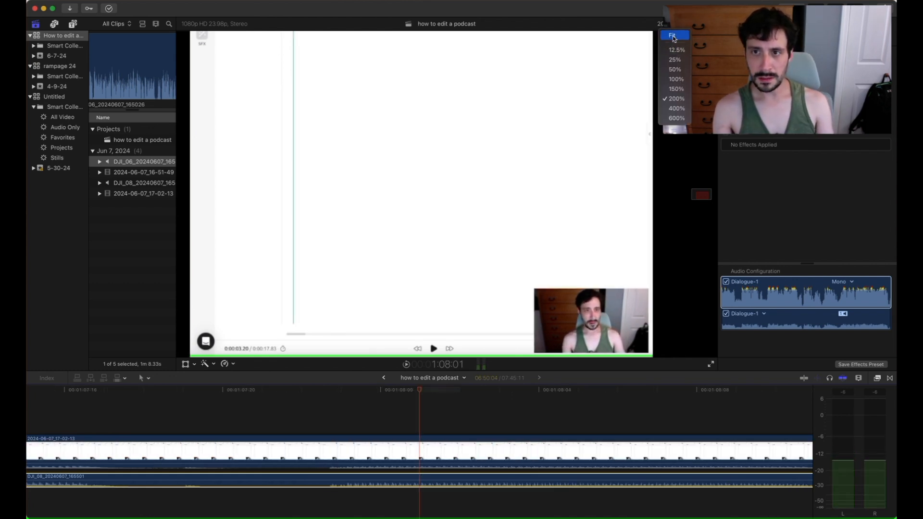
{"action": "left_click", "coordinate": [674, 49]}
{"action": "key", "text": "super+minus"}
{"action": "key", "text": "super+minus"}
{"action": "key", "text": "super+minus"}
{"action": "key", "text": "super+minus"}
{"action": "scroll", "coordinate": [266, 412], "scroll_direction": "left", "scroll_amount": 8}
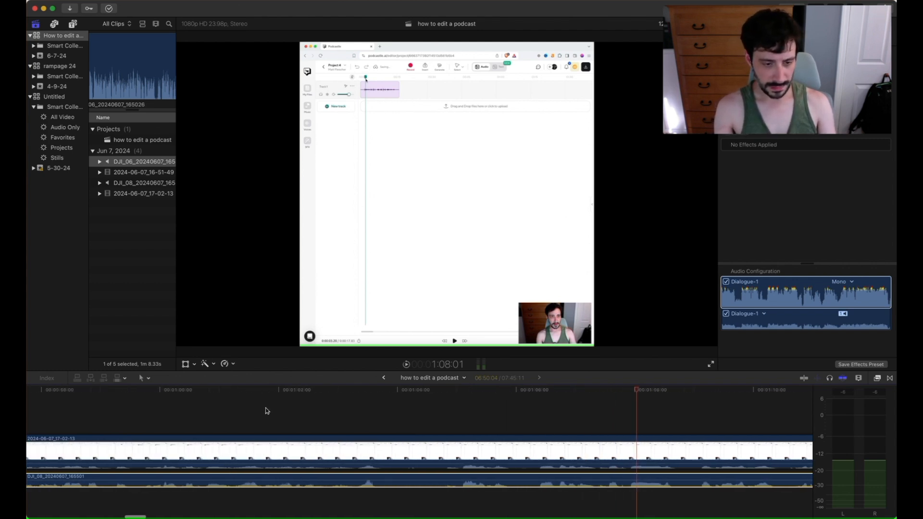
{"action": "key", "text": "Up"}
{"action": "scroll", "coordinate": [267, 409], "scroll_direction": "left", "scroll_amount": 4}
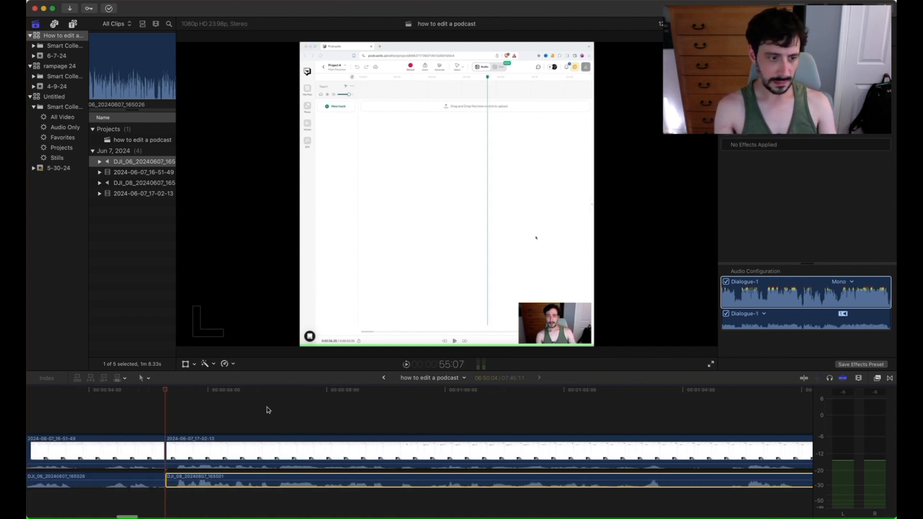
{"action": "left_click", "coordinate": [160, 410]}
{"action": "key", "text": "space"}
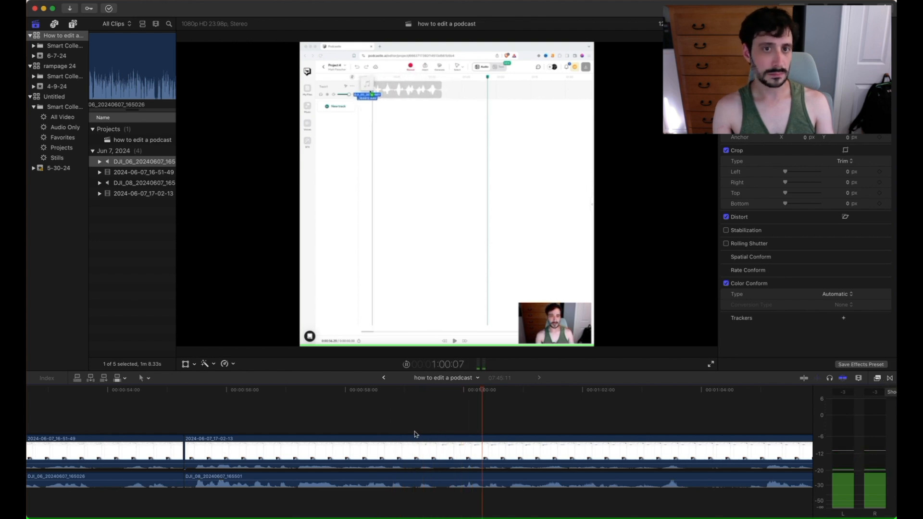
Spot-check the rest of the second take by playing from about 5:06, 5:59 and 7:16 through to its closing seconds.
{"action": "key", "text": "super+minus"}
{"action": "key", "text": "super+minus"}
{"action": "key", "text": "super+minus"}
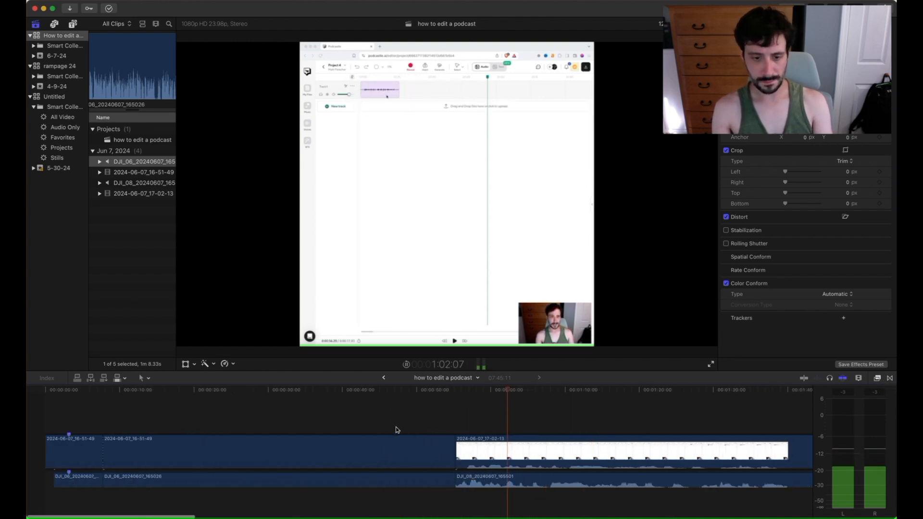
{"action": "scroll", "coordinate": [396, 431], "scroll_direction": "right", "scroll_amount": 1}
{"action": "scroll", "coordinate": [396, 431], "scroll_direction": "right", "scroll_amount": 10}
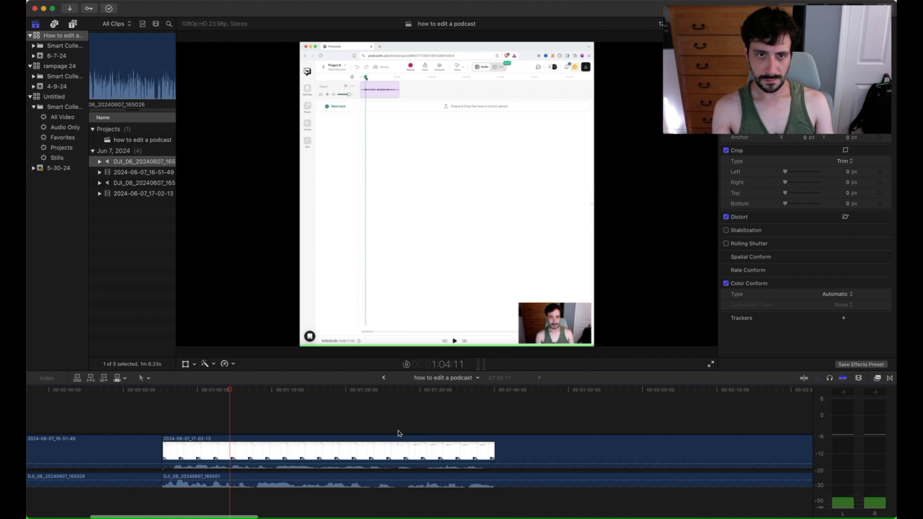
{"action": "scroll", "coordinate": [397, 432], "scroll_direction": "right", "scroll_amount": 1}
{"action": "key", "text": "super+minus"}
{"action": "key", "text": "super+minus"}
{"action": "key", "text": "super+minus"}
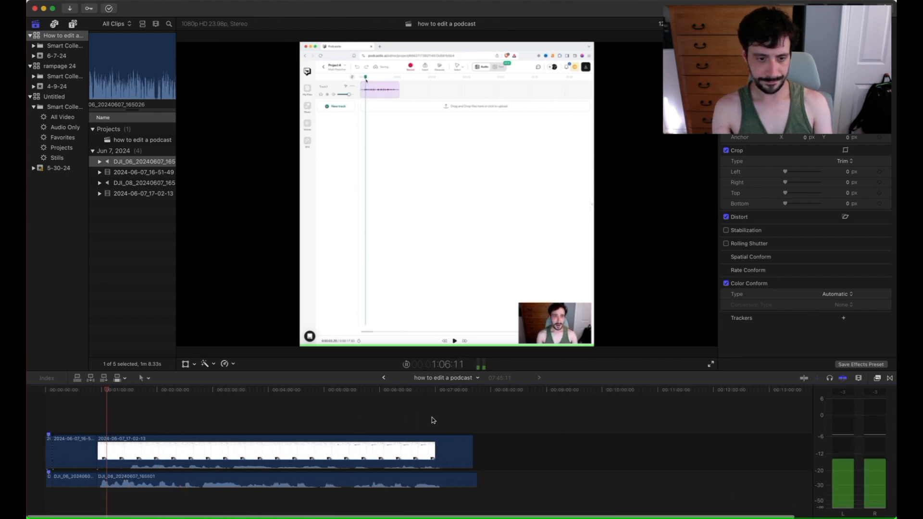
{"action": "left_click", "coordinate": [331, 419]}
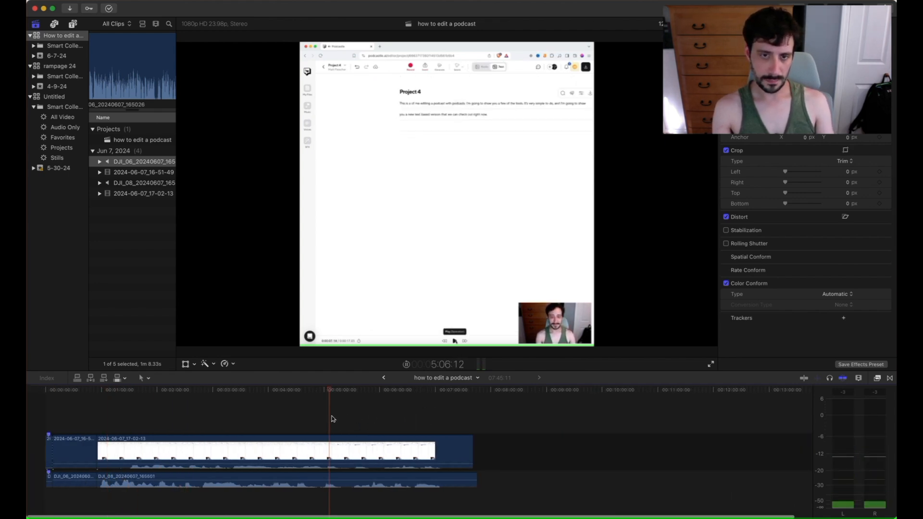
{"action": "left_click", "coordinate": [378, 414]}
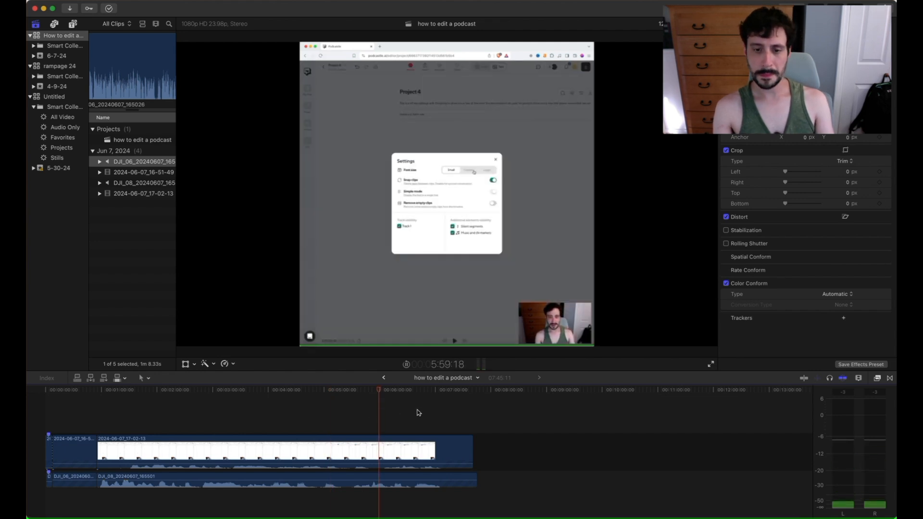
{"action": "left_click", "coordinate": [449, 410]}
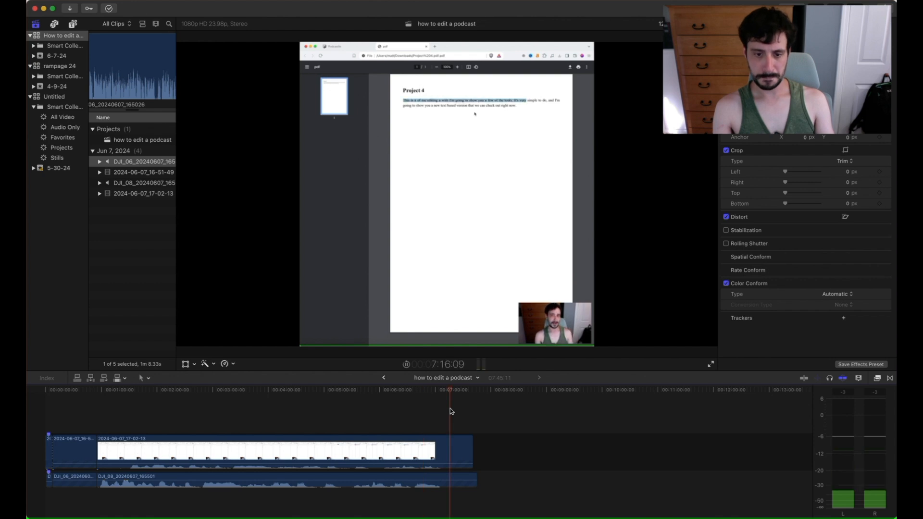
{"action": "left_click", "coordinate": [465, 402]}
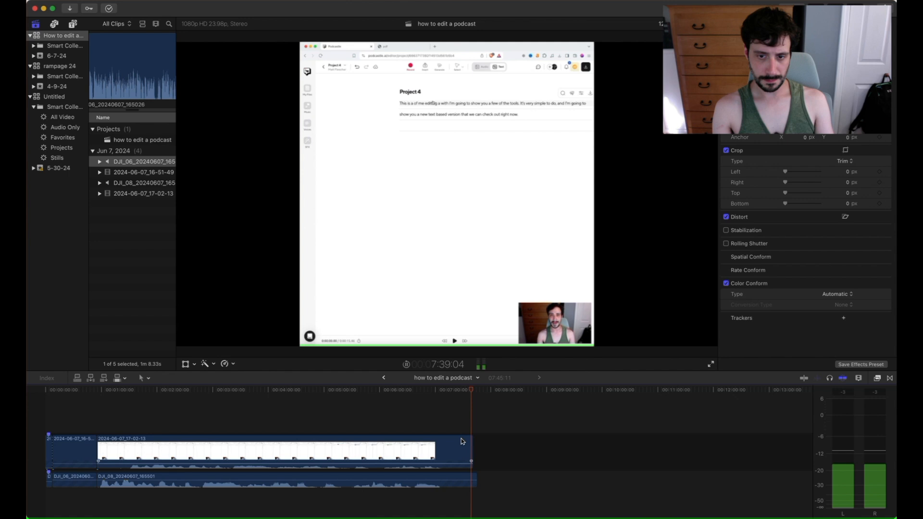
Trim the ends of the second take's video and microphone clips to 7:39:22, and play the ending to check the trim.
{"action": "key", "text": "space"}
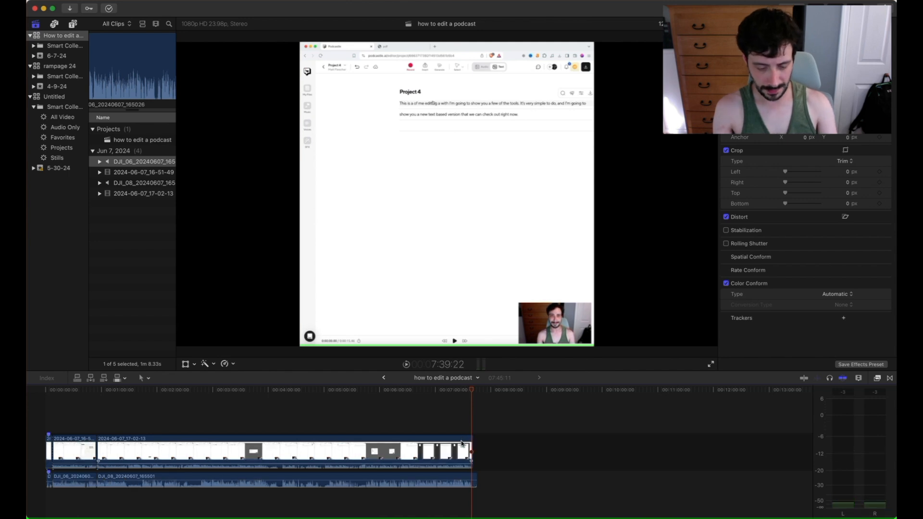
{"action": "key", "text": "super+equal"}
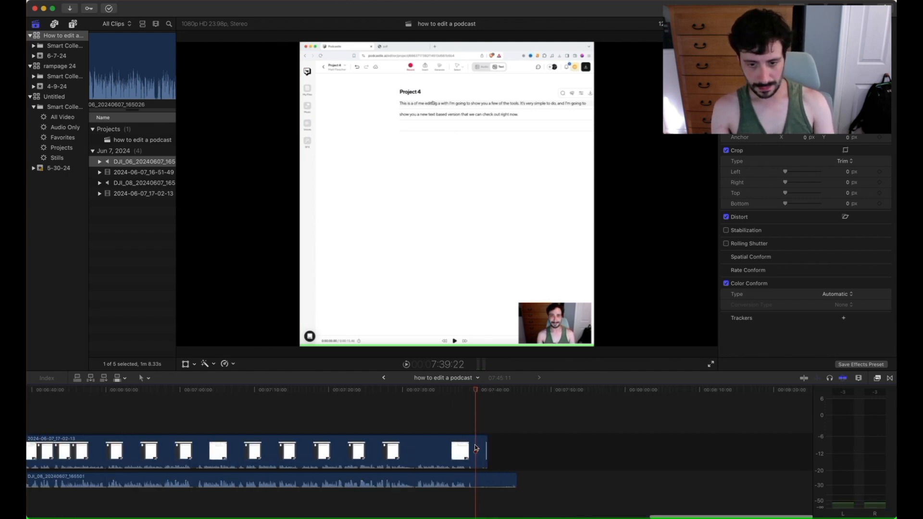
{"action": "left_click_drag", "start_coordinate": [470, 452], "coordinate": [475, 445]}
{"action": "left_click_drag", "start_coordinate": [514, 474], "coordinate": [475, 475]}
{"action": "left_click", "coordinate": [463, 412]}
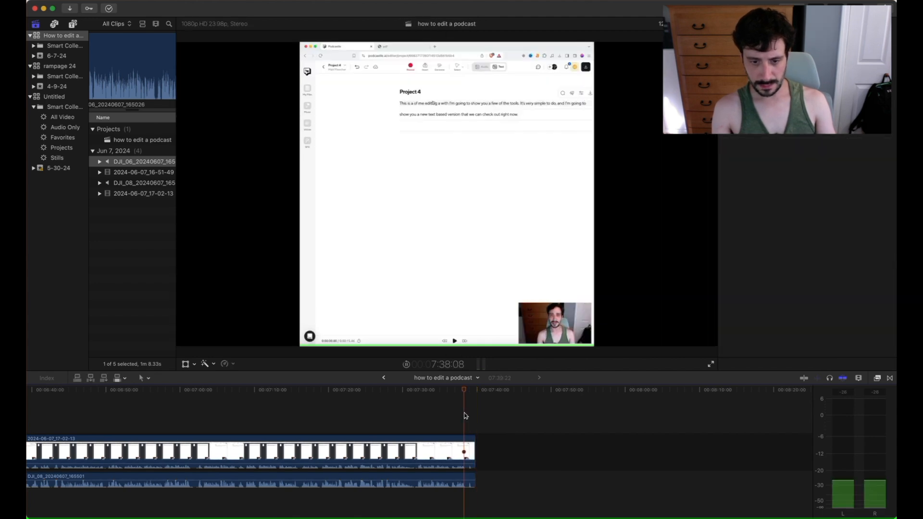
{"action": "key", "text": "space"}
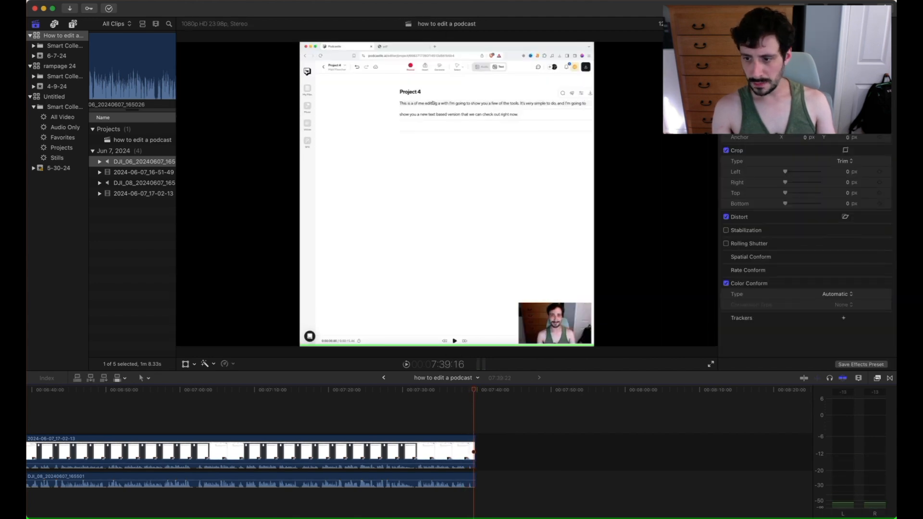
Add a Cross Dissolve transition at the end of the last video clip and play the ending to check the fade.
{"action": "left_click", "coordinate": [890, 379]}
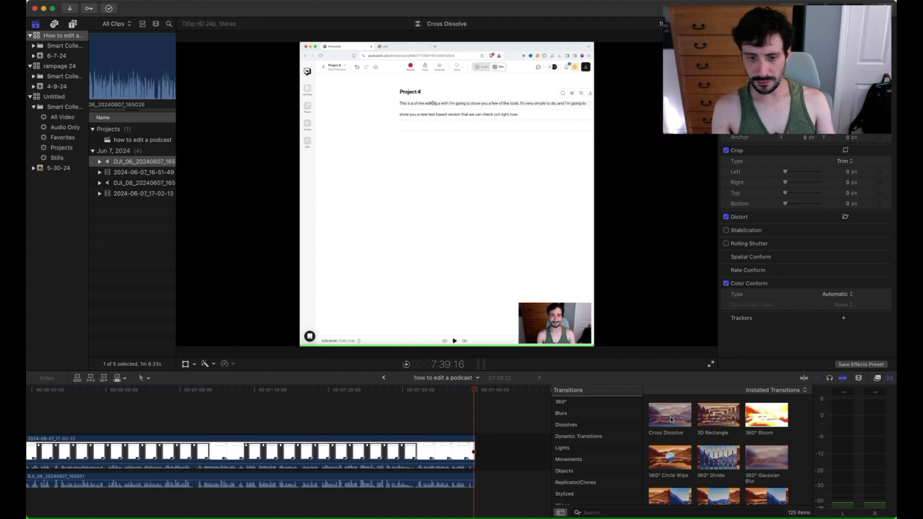
{"action": "left_click_drag", "start_coordinate": [672, 419], "coordinate": [500, 450]}
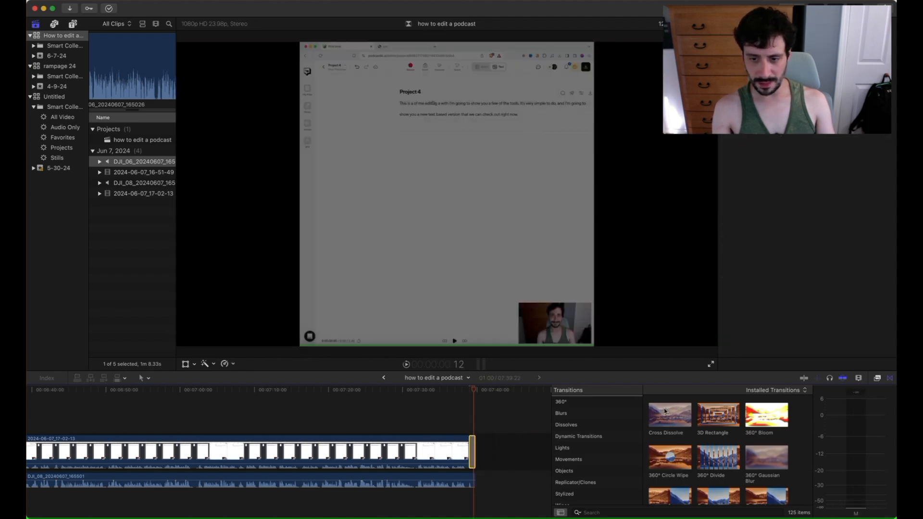
{"action": "left_click_drag", "start_coordinate": [665, 411], "coordinate": [461, 439]}
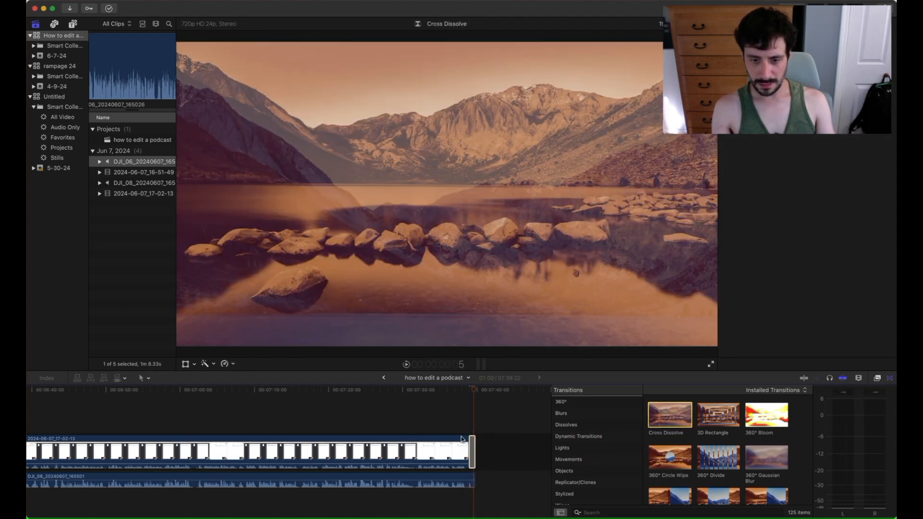
{"action": "left_click", "coordinate": [466, 419]}
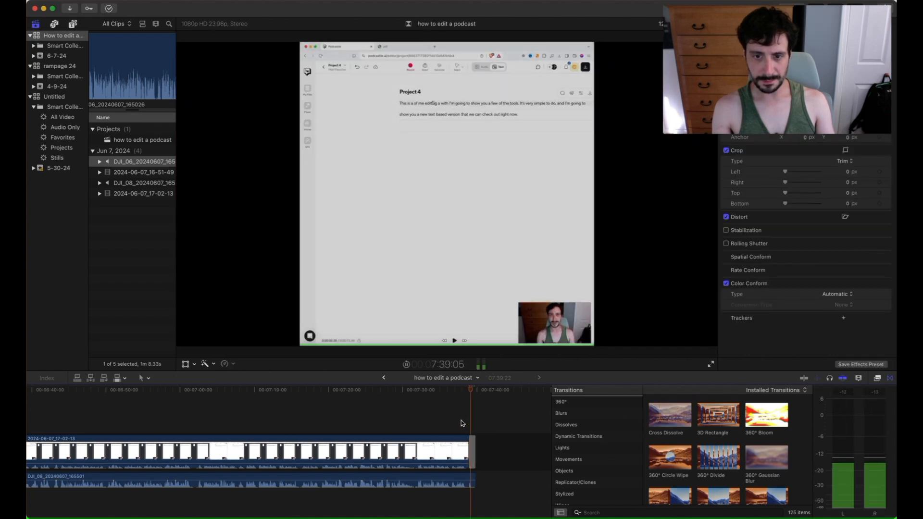
Return to the project's start and delete the short opening video piece together with its microphone clip.
{"action": "key", "text": "Home"}
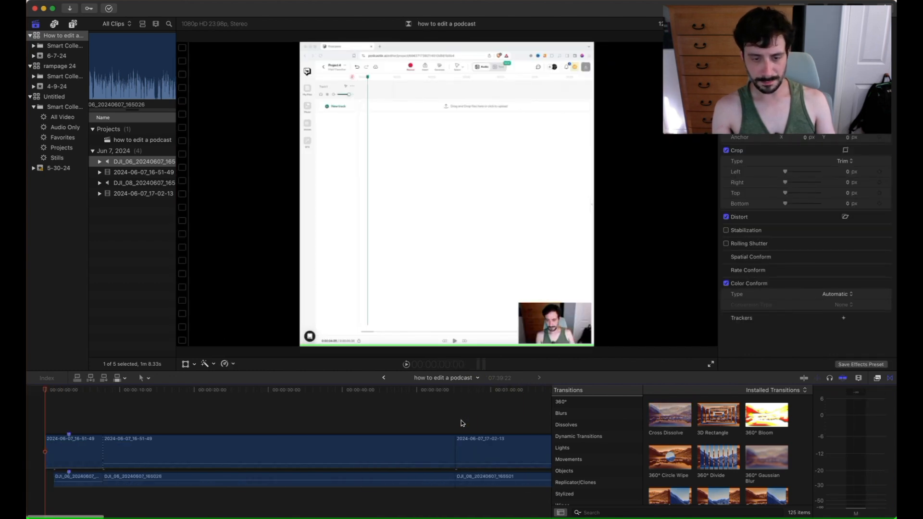
{"action": "key", "text": "super+minus"}
{"action": "key", "text": "super+minus"}
{"action": "key", "text": "super+minus"}
{"action": "key", "text": "space"}
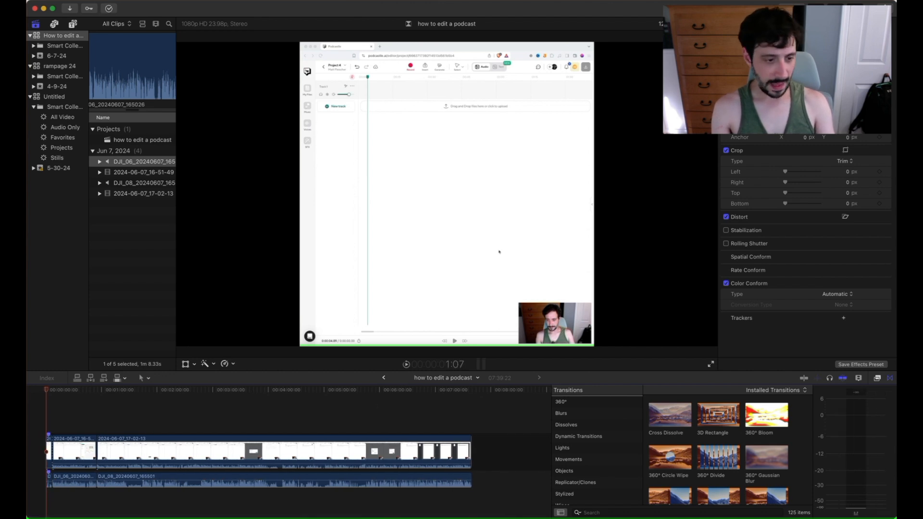
{"action": "left_click_drag", "start_coordinate": [48, 419], "coordinate": [39, 478]}
{"action": "key", "text": "Delete"}
Play the new opening and the join between the two takes to check the cuts.
{"action": "key", "text": "space"}
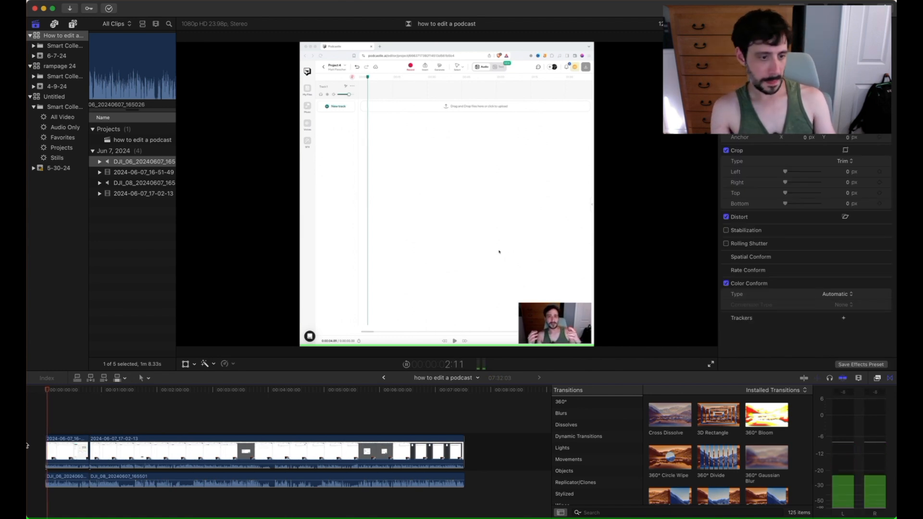
{"action": "left_click", "coordinate": [81, 421]}
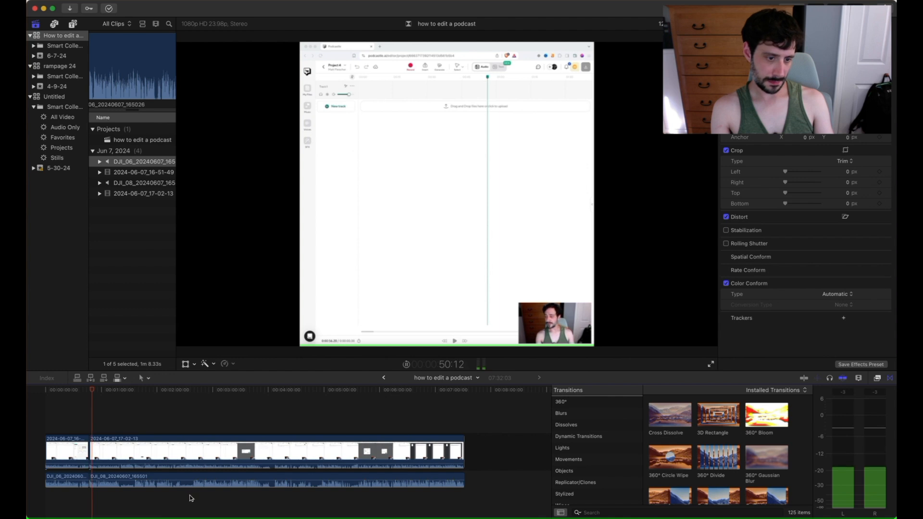
{"action": "key", "text": "space"}
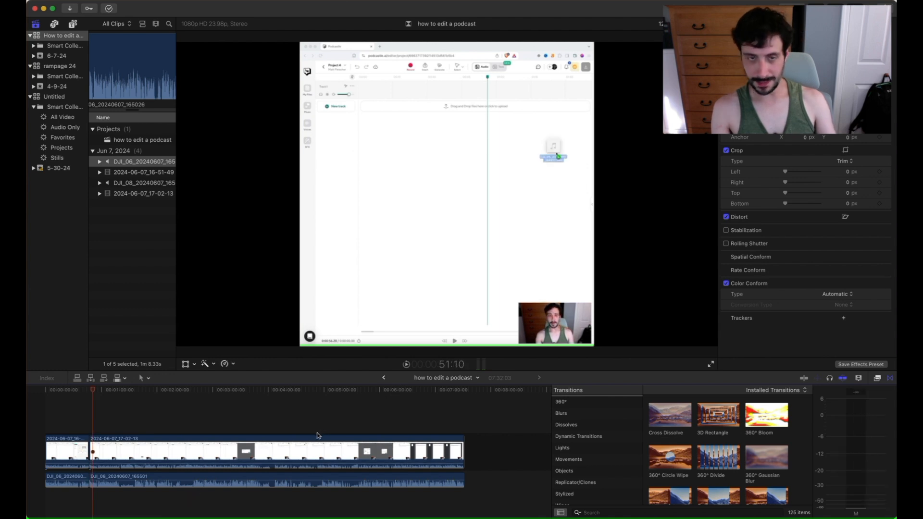
Open the Export File settings to review the project's export details, and close them without exporting.
{"action": "left_click", "coordinate": [311, 409]}
{"action": "left_click_drag", "start_coordinate": [808, 52], "coordinate": [809, 432]}
{"action": "left_click", "coordinate": [883, 8]}
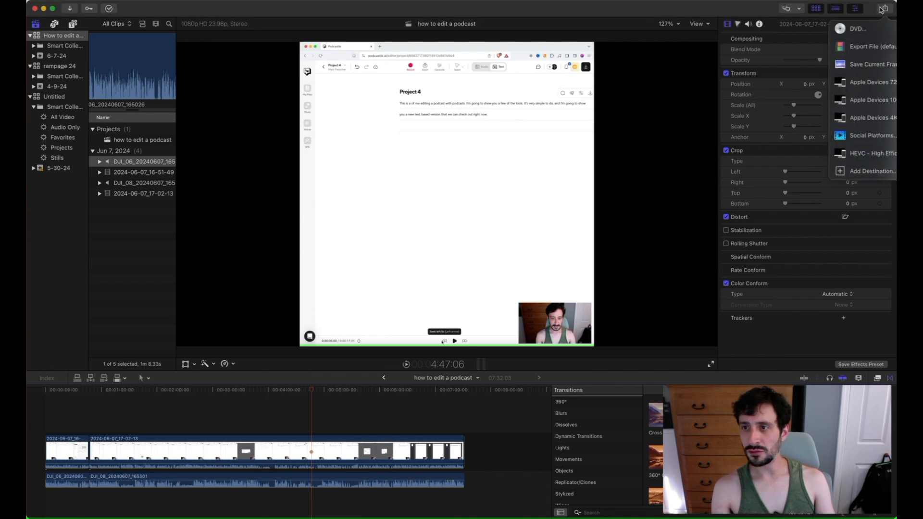
{"action": "left_click", "coordinate": [861, 47]}
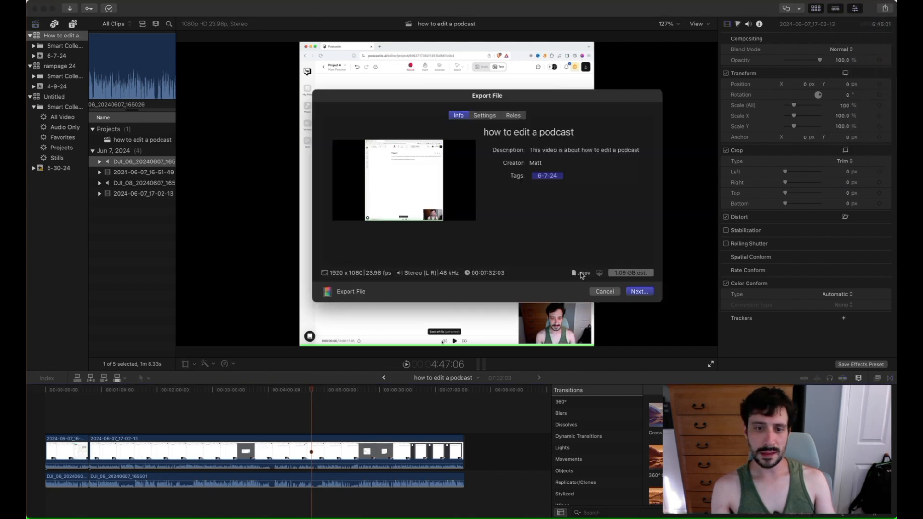
{"action": "left_click", "coordinate": [604, 292]}
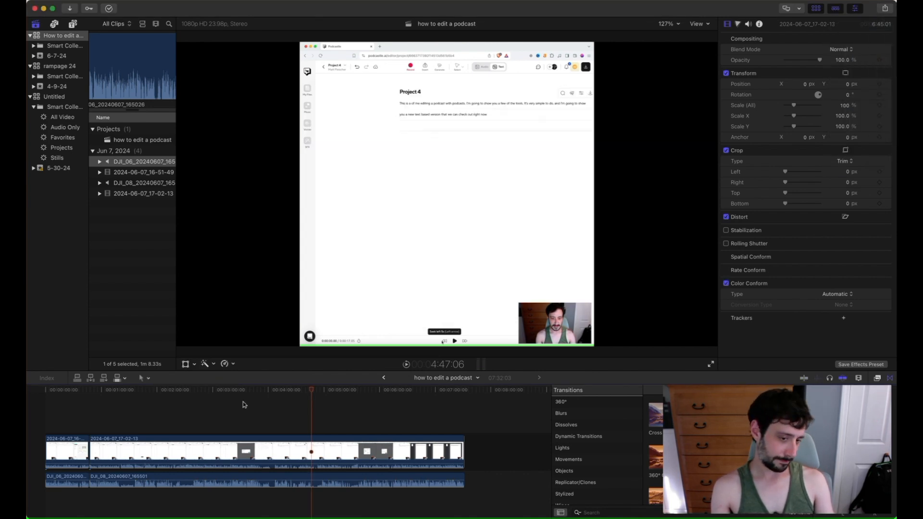
Copy both video clips on the timeline and paste the duplicates at the end of the project.
{"action": "left_click_drag", "start_coordinate": [239, 405], "coordinate": [76, 443]}
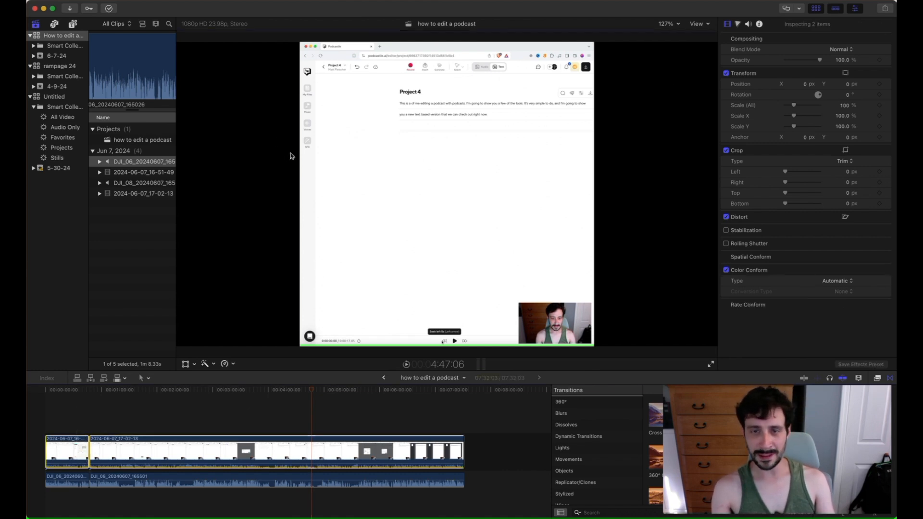
{"action": "key", "text": "super+t"}
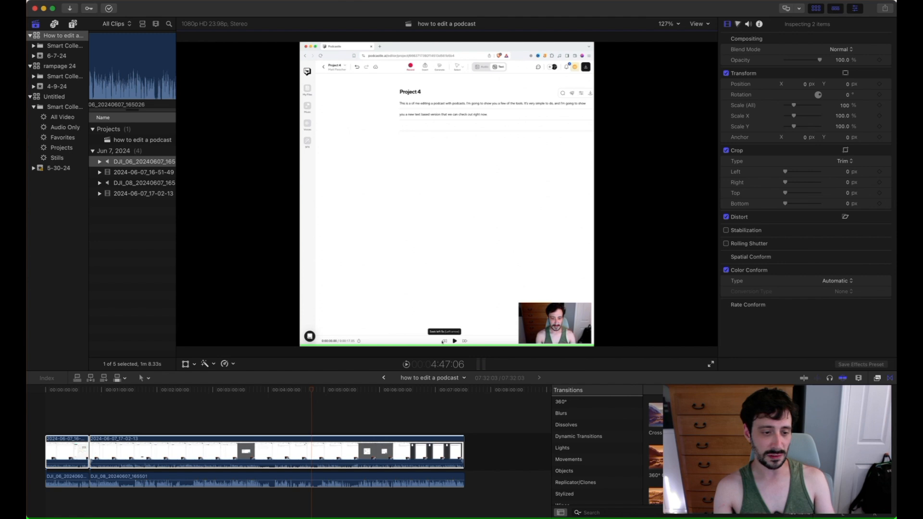
{"action": "left_click", "coordinate": [131, 428]}
{"action": "left_click", "coordinate": [81, 445]}
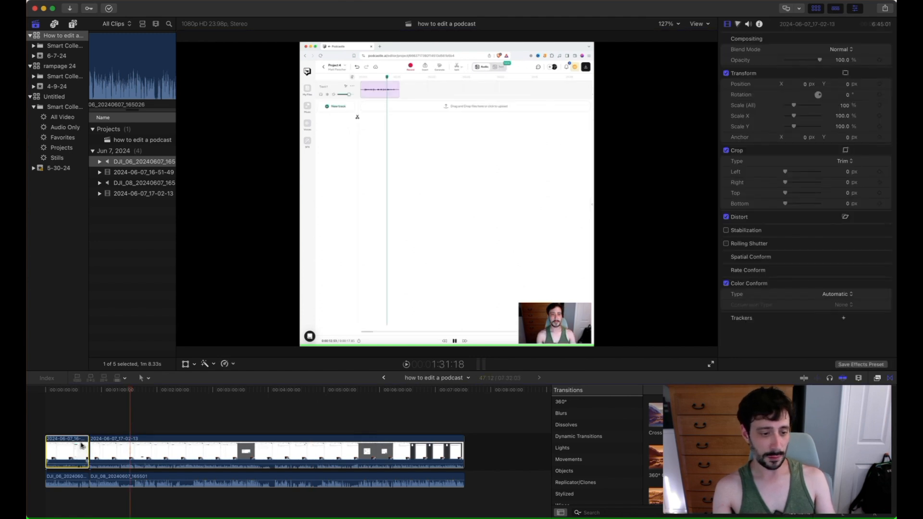
{"action": "left_click_drag", "start_coordinate": [126, 422], "coordinate": [37, 455]}
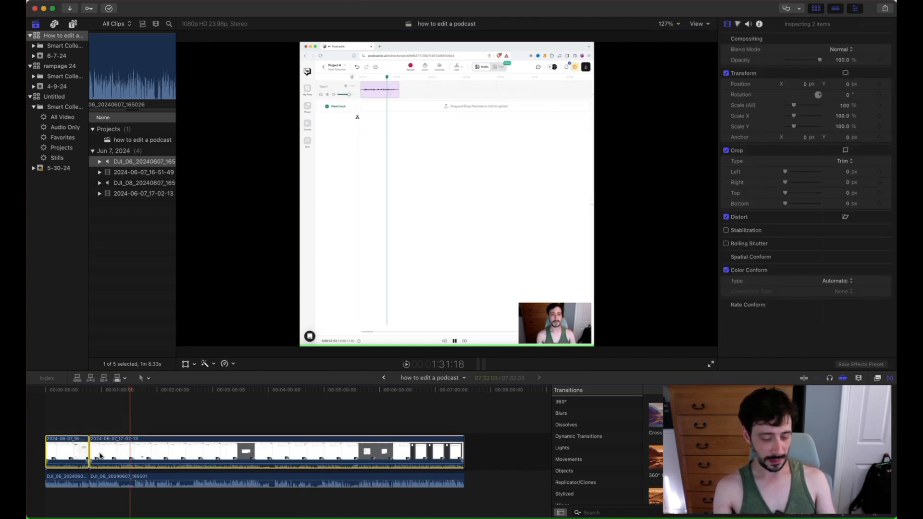
{"action": "scroll", "coordinate": [144, 431], "scroll_direction": "right", "scroll_amount": 1}
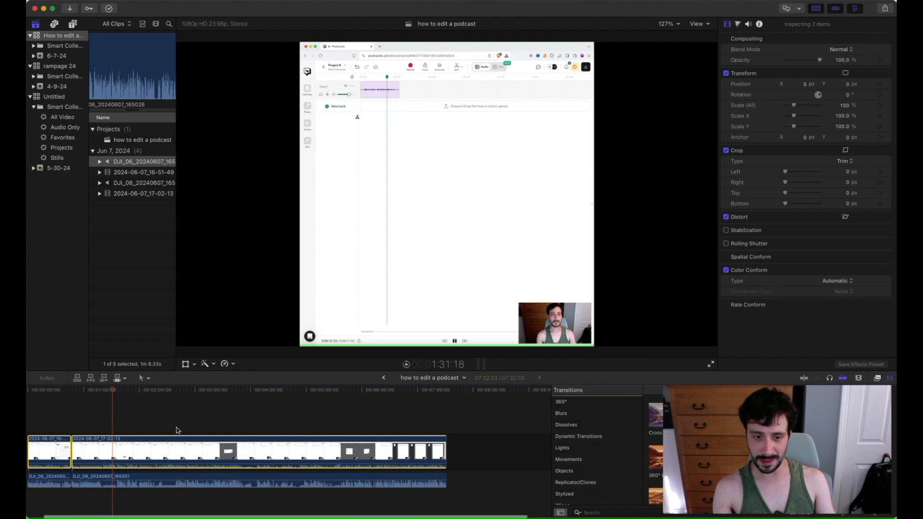
{"action": "left_click", "coordinate": [462, 421]}
{"action": "key", "text": "super+v"}
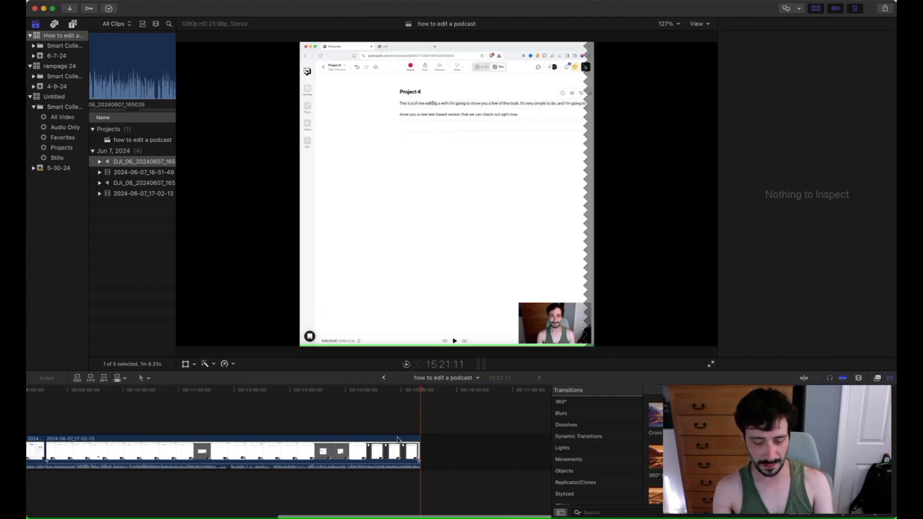
Stack the duplicated pair of video clips on a second layer aligned with the project's start.
{"action": "key", "text": "super+minus"}
{"action": "key", "text": "super+minus"}
{"action": "left_click", "coordinate": [114, 446]}
{"action": "left_click_drag", "start_coordinate": [114, 446], "coordinate": [58, 416]}
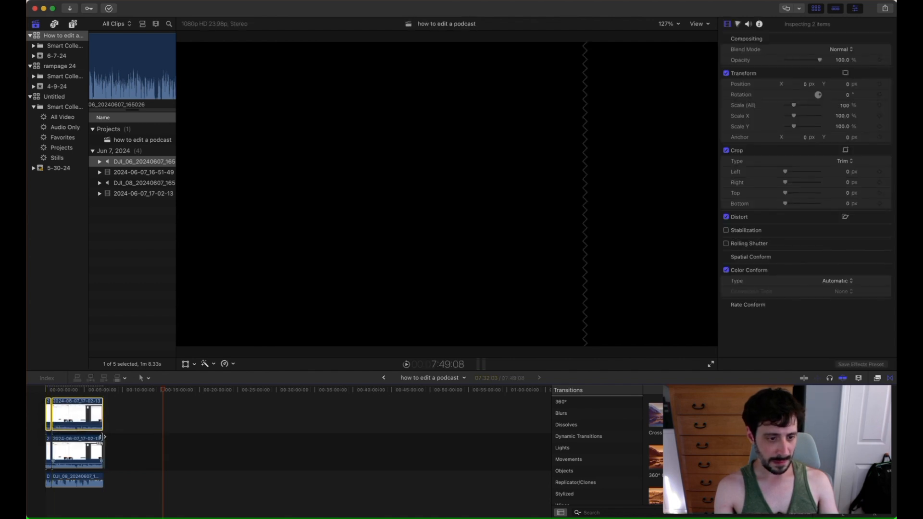
Remove the leftover gap after the end of the lower video clips and return to the project's start.
{"action": "left_click", "coordinate": [104, 390]}
{"action": "key", "text": "super+equal"}
{"action": "key", "text": "super+equal"}
{"action": "key", "text": "super+equal"}
{"action": "key", "text": "super+equal"}
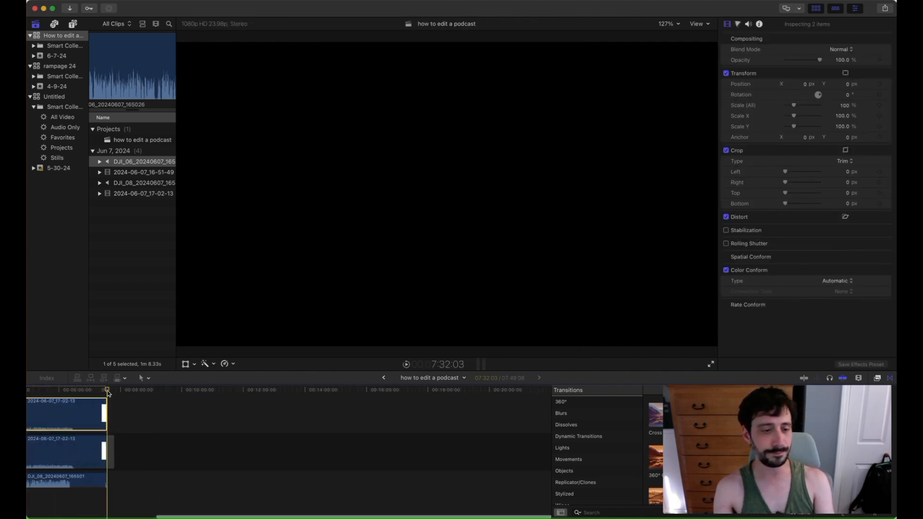
{"action": "left_click", "coordinate": [124, 444]}
{"action": "scroll", "coordinate": [125, 445], "scroll_direction": "left", "scroll_amount": 15}
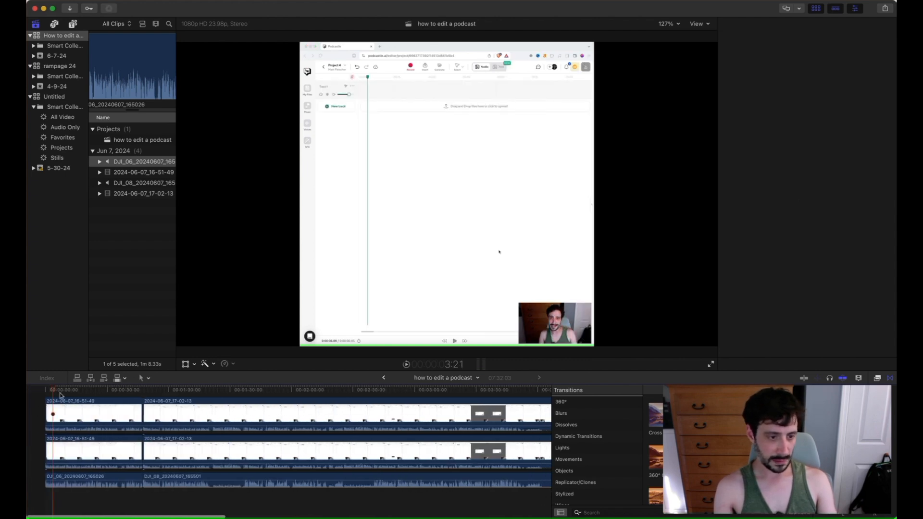
Turn the audio of both lower-layer video clips all the way down.
{"action": "left_click", "coordinate": [103, 447]}
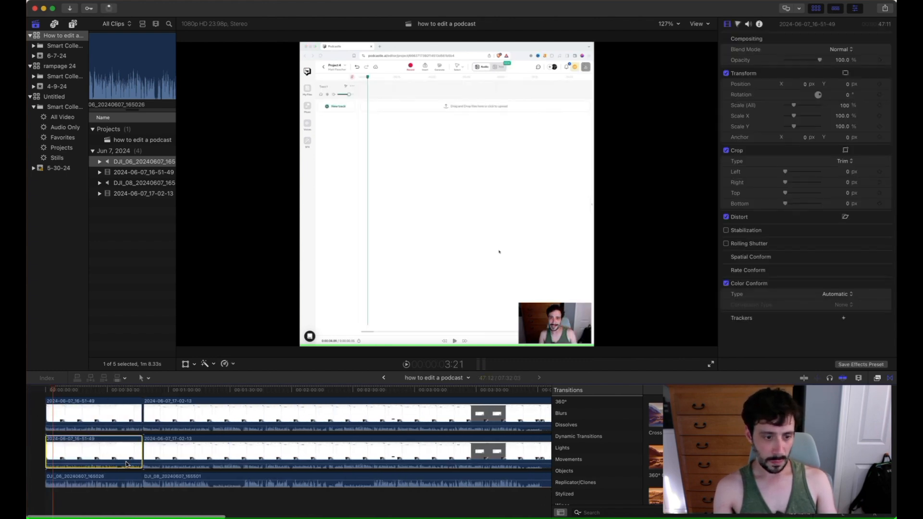
{"action": "left_click_drag", "start_coordinate": [123, 463], "coordinate": [121, 468]}
{"action": "left_click_drag", "start_coordinate": [177, 464], "coordinate": [169, 512]}
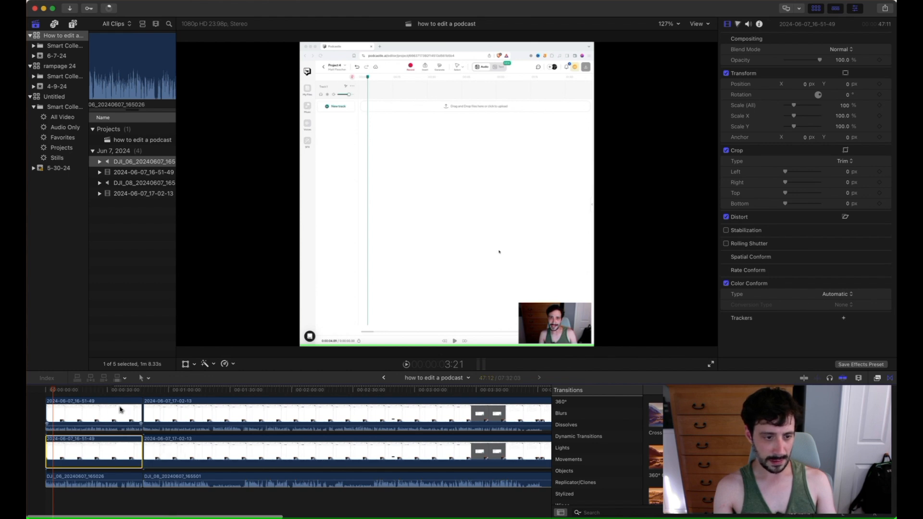
Scale the lower 2024-06-07_16-51-49 clip to 184% so it fills the frame behind the upper clip.
{"action": "left_click", "coordinate": [92, 389]}
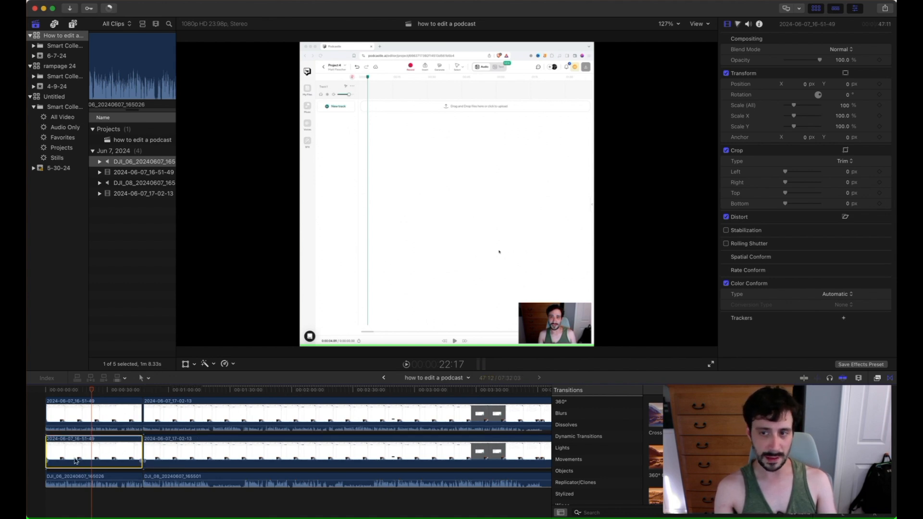
{"action": "left_click_drag", "start_coordinate": [796, 104], "coordinate": [814, 107]}
{"action": "left_click", "coordinate": [841, 106]}
{"action": "key", "text": "Down"}
{"action": "key", "text": "Down"}
{"action": "key", "text": "Down"}
{"action": "key", "text": "Down"}
{"action": "key", "text": "Up"}
{"action": "key", "text": "Up"}
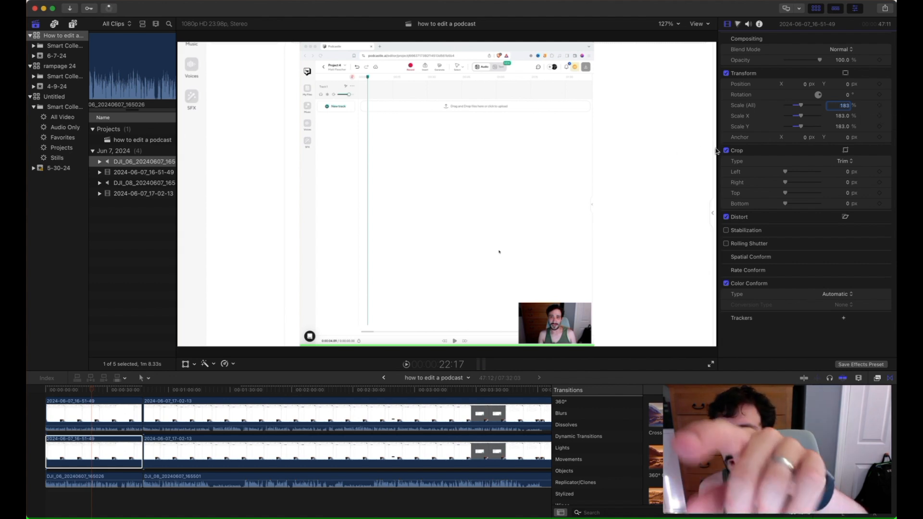
{"action": "key", "text": "Up"}
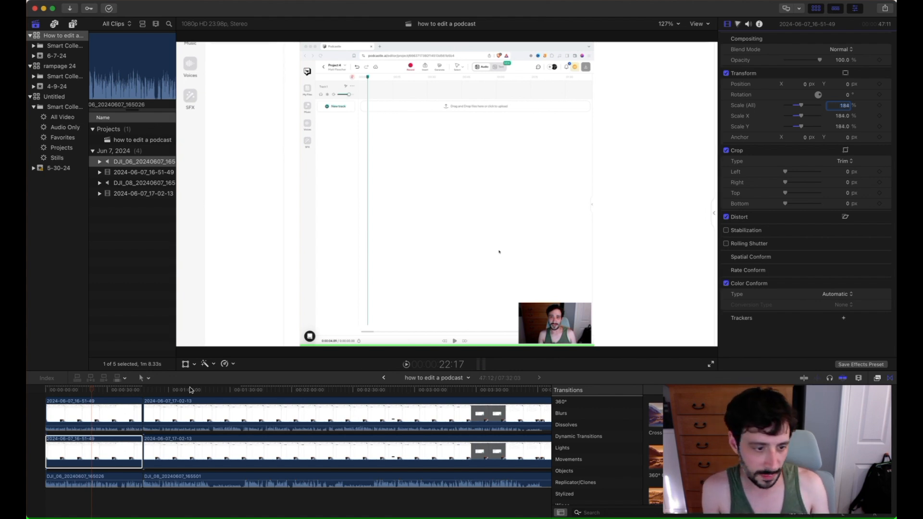
Scale the lower 2024-06-07_17-02-13 clip to 184% and check the enlarged background at several points.
{"action": "left_click", "coordinate": [161, 447]}
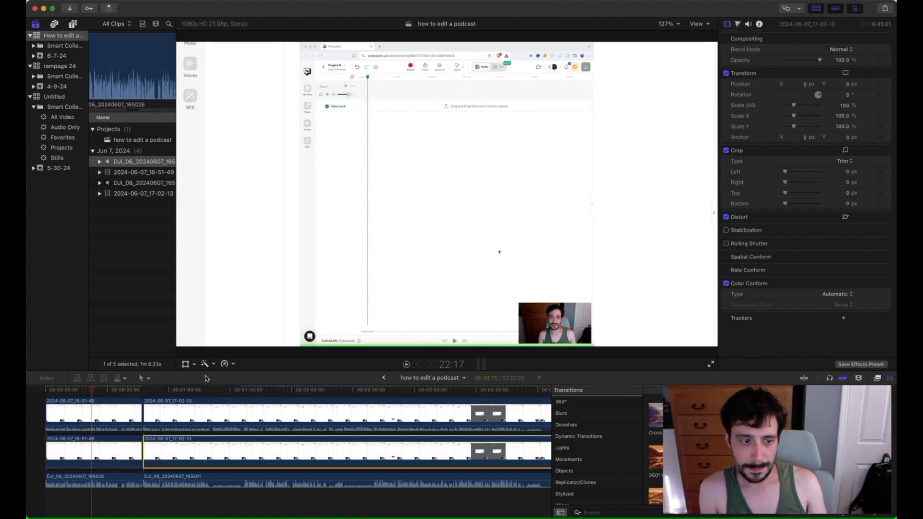
{"action": "left_click", "coordinate": [189, 388]}
{"action": "left_click", "coordinate": [844, 108]}
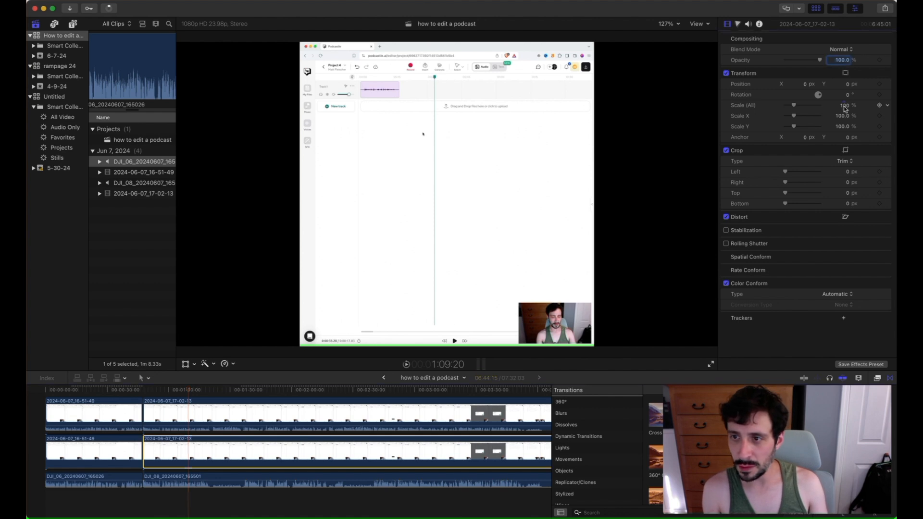
{"action": "type", "text": "184"}
{"action": "key", "text": "Return"}
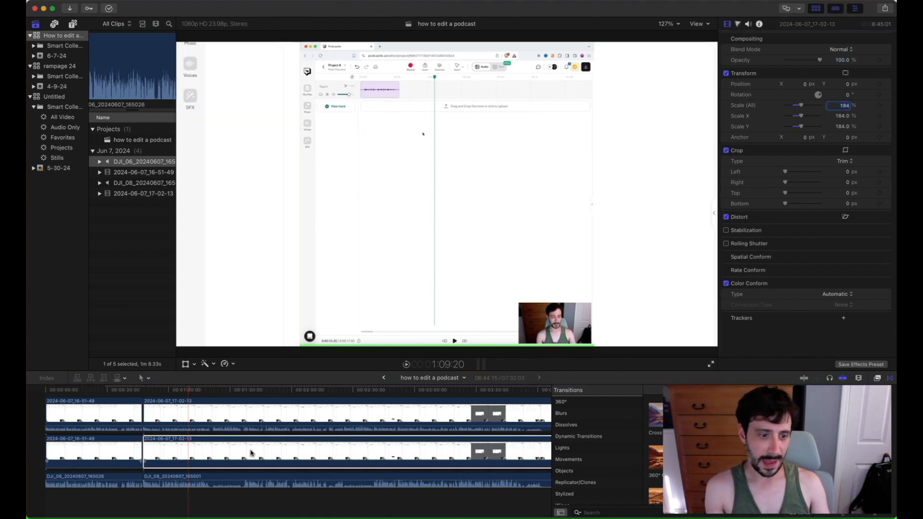
{"action": "left_click", "coordinate": [282, 397]}
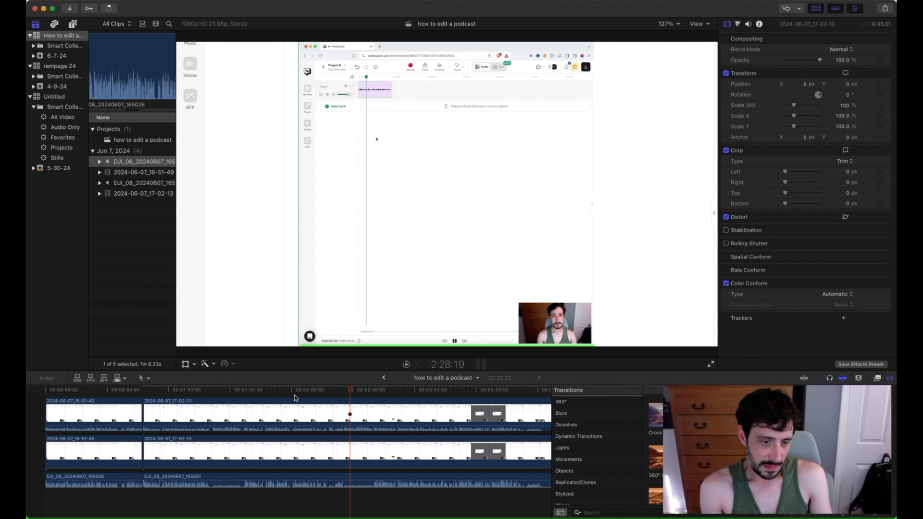
{"action": "left_click", "coordinate": [454, 405]}
{"action": "left_click", "coordinate": [457, 398]}
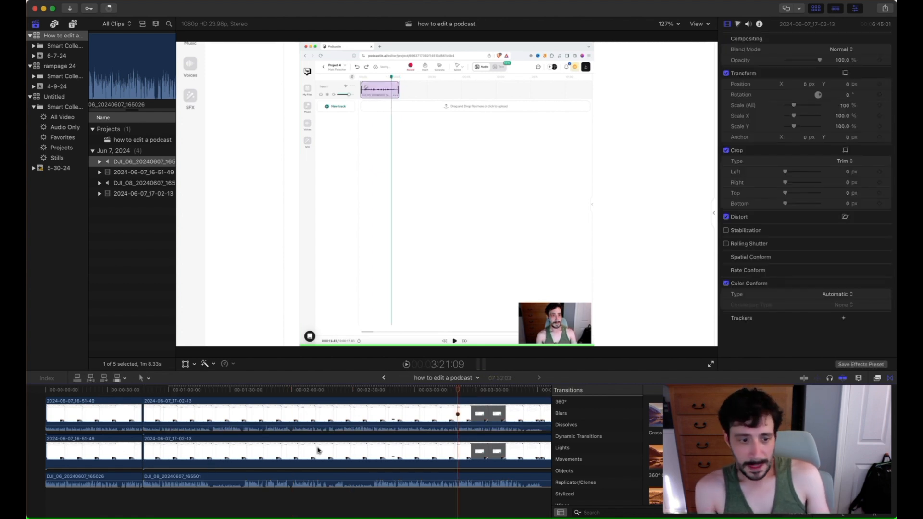
Apply the Gaussian blur effect to both lower background clips and preview it in the first clip.
{"action": "left_click", "coordinate": [352, 457]}
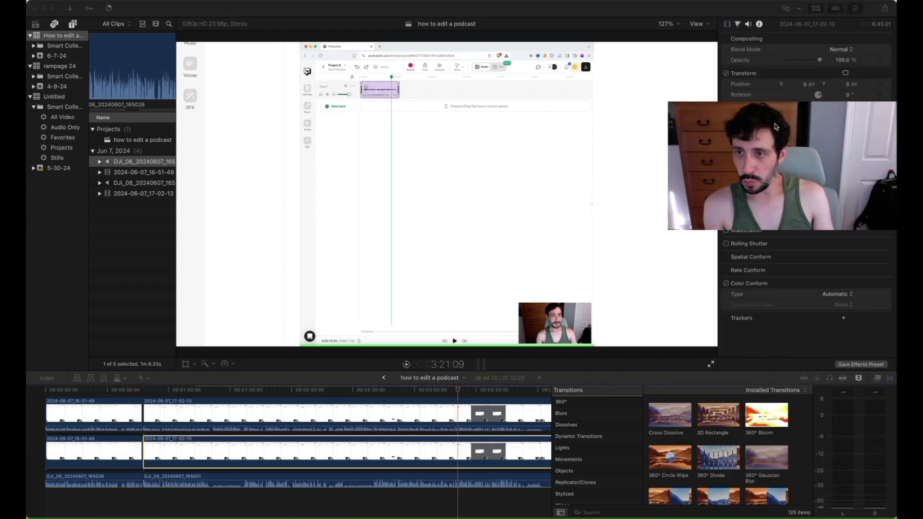
{"action": "left_click", "coordinate": [875, 379]}
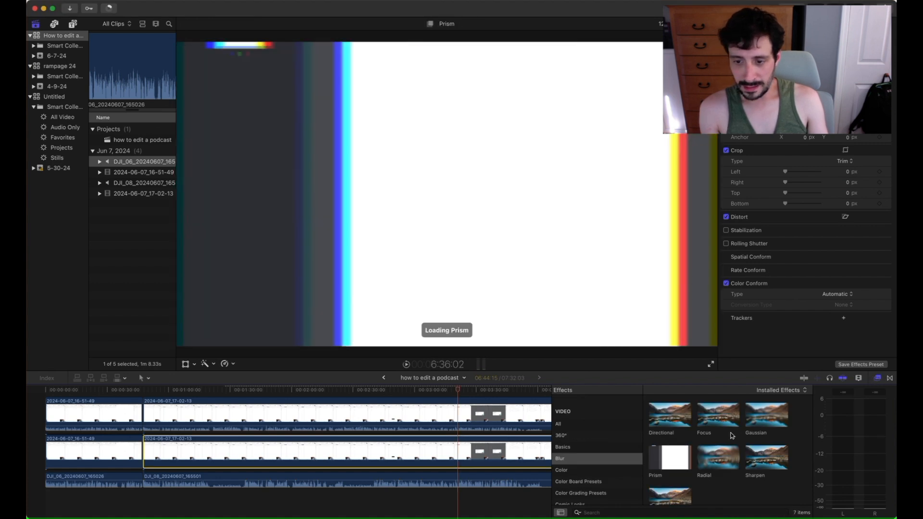
{"action": "left_click_drag", "start_coordinate": [757, 409], "coordinate": [399, 438]}
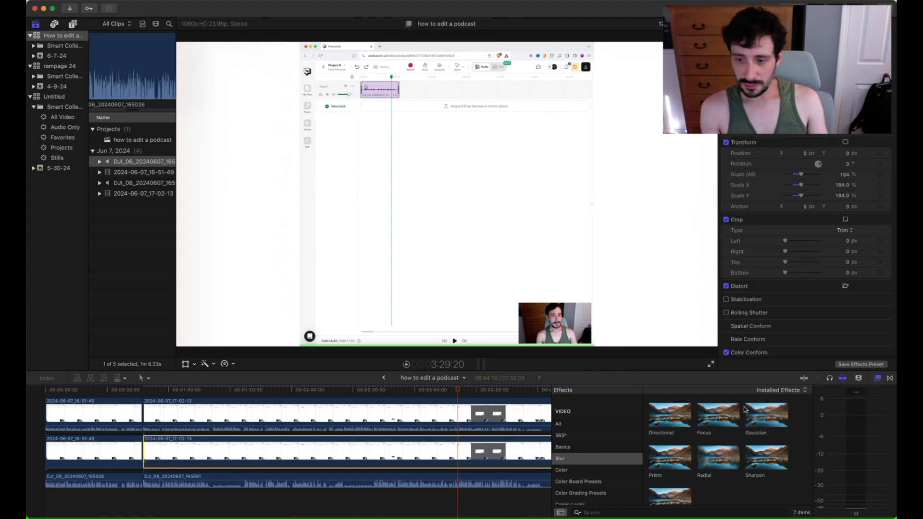
{"action": "left_click", "coordinate": [117, 457]}
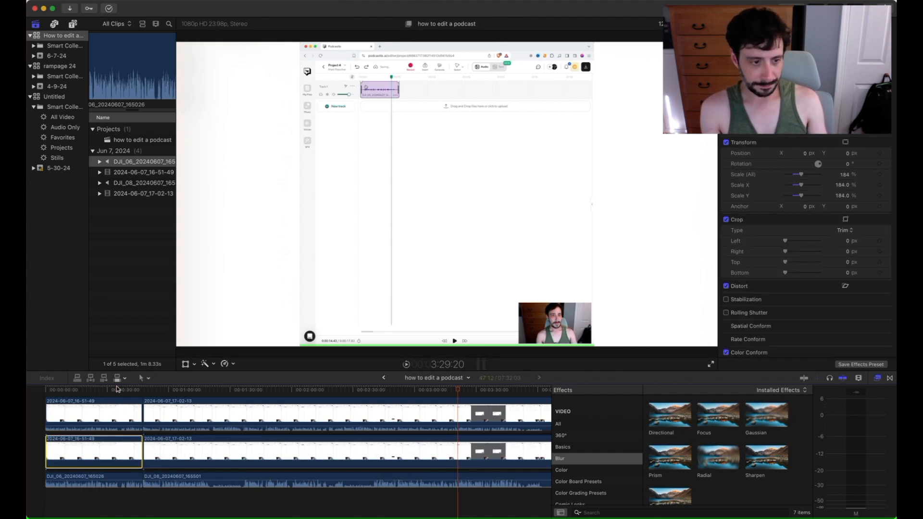
{"action": "left_click", "coordinate": [116, 432]}
{"action": "left_click_drag", "start_coordinate": [73, 391], "coordinate": [122, 391]}
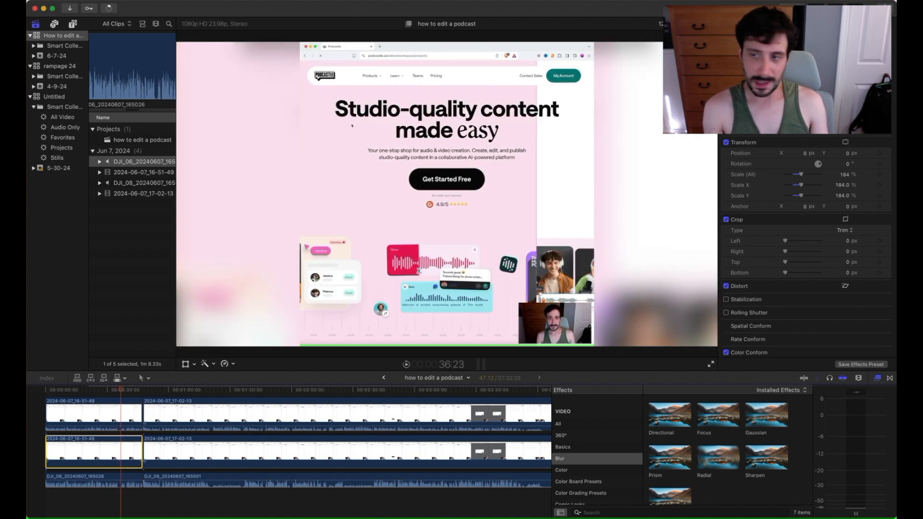
Reduce the Gaussian blur amount on the lower 2024-06-07_16-51-49 clip to 5.53.
{"action": "left_click_drag", "start_coordinate": [779, 117], "coordinate": [779, 497]}
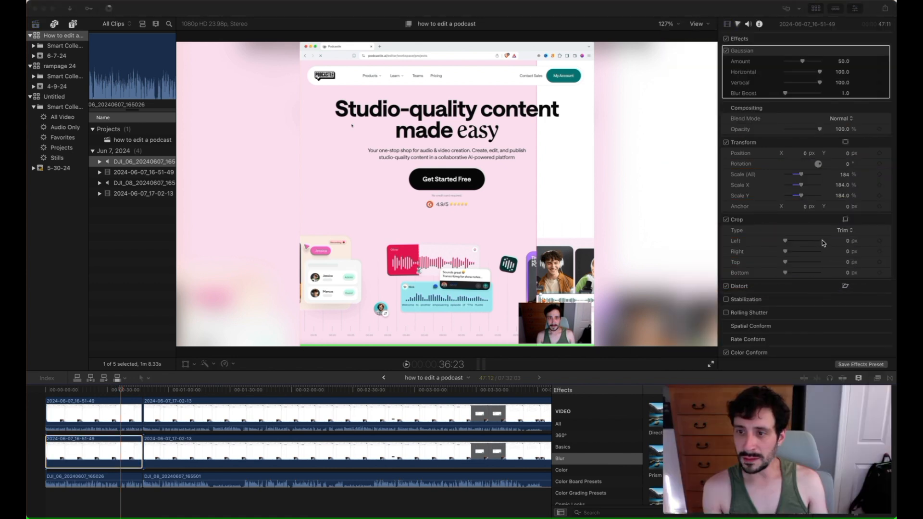
{"action": "left_click", "coordinate": [793, 62]}
{"action": "left_click_drag", "start_coordinate": [793, 62], "coordinate": [789, 63]}
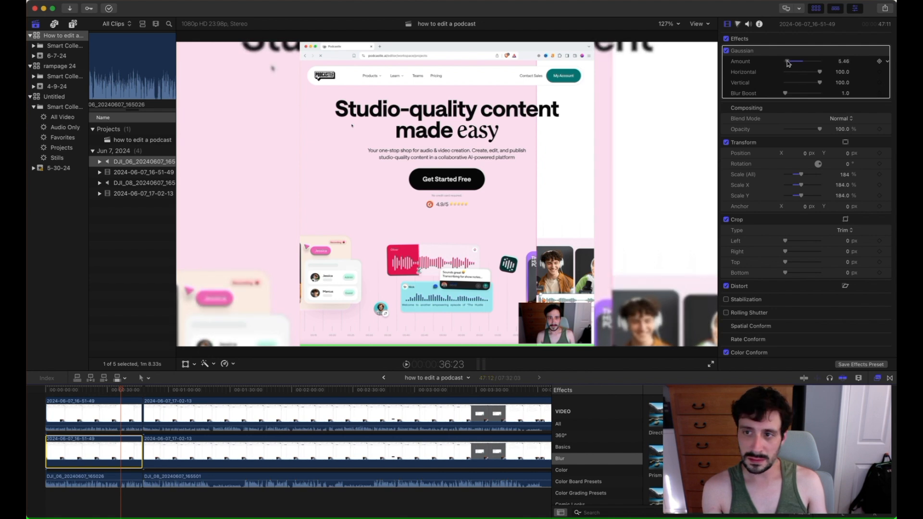
{"action": "left_click", "coordinate": [847, 62]}
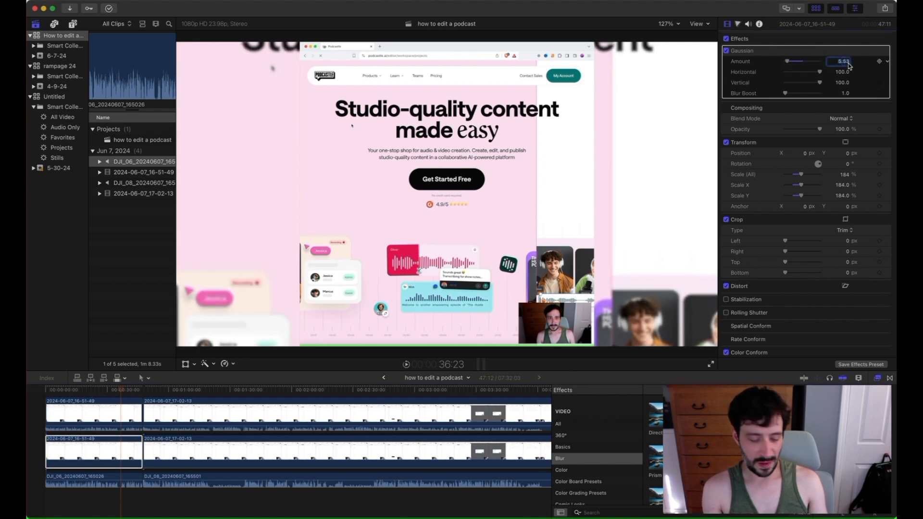
Set the Gaussian blur amount on the lower 2024-06-07_17-02-13 clip to 5.53.
{"action": "left_click", "coordinate": [235, 452]}
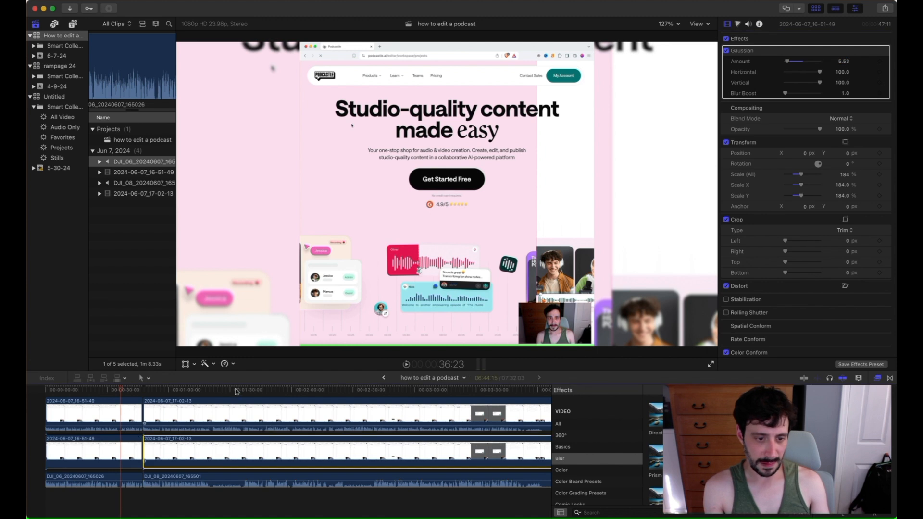
{"action": "left_click", "coordinate": [842, 61]}
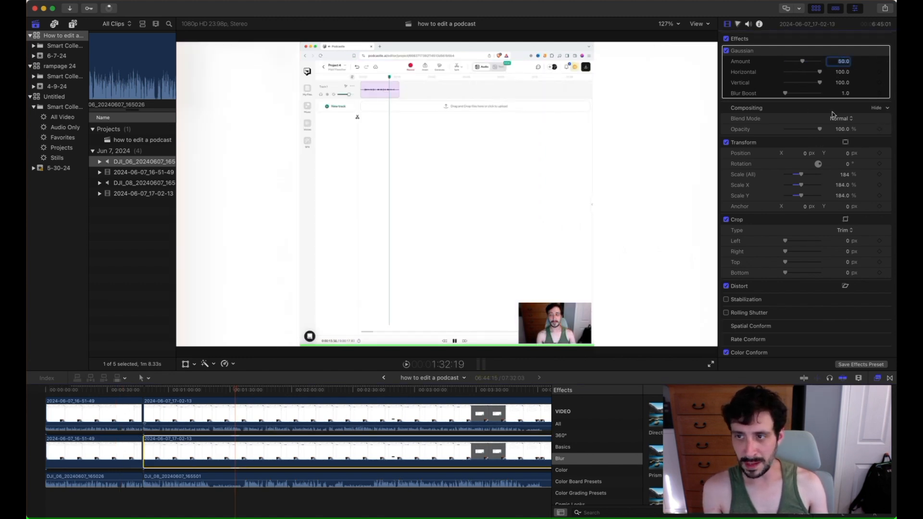
{"action": "type", "text": "5.53"}
{"action": "key", "text": "Return"}
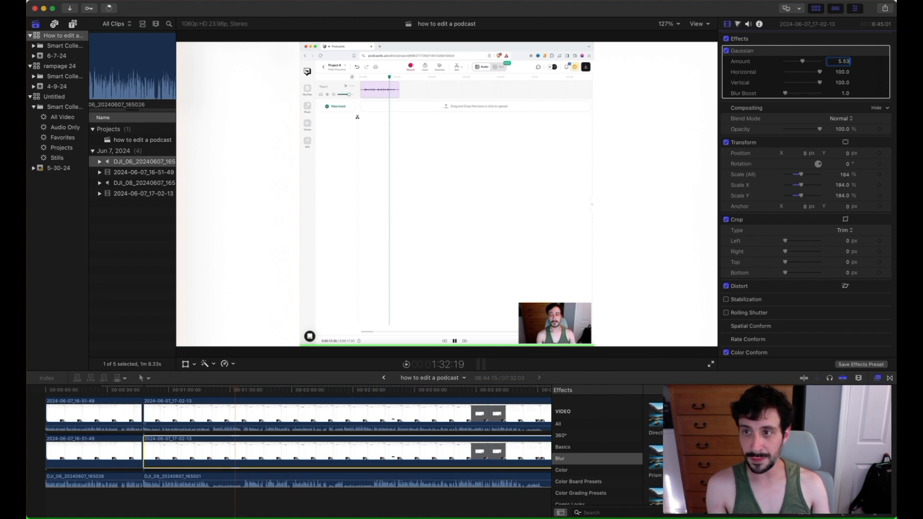
Check the blurred background in the middle of the second take and near the project's end.
{"action": "left_click", "coordinate": [300, 423]}
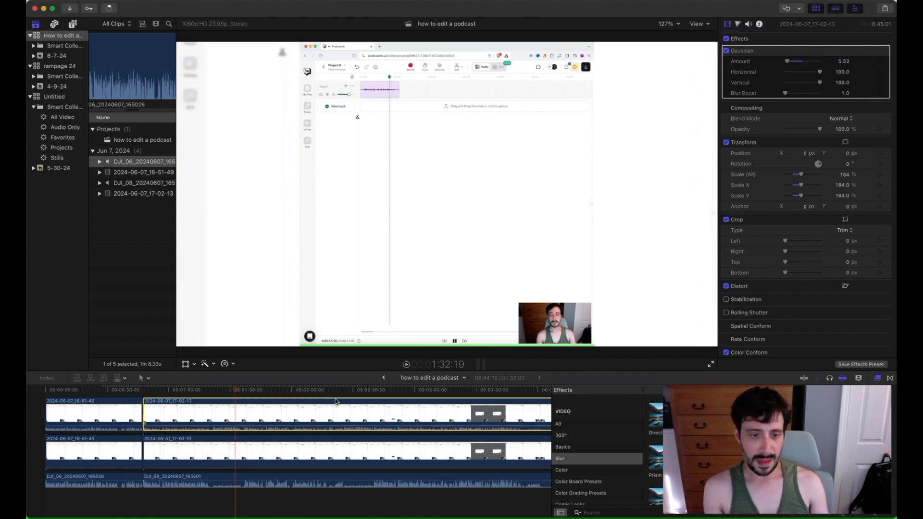
{"action": "left_click", "coordinate": [352, 391]}
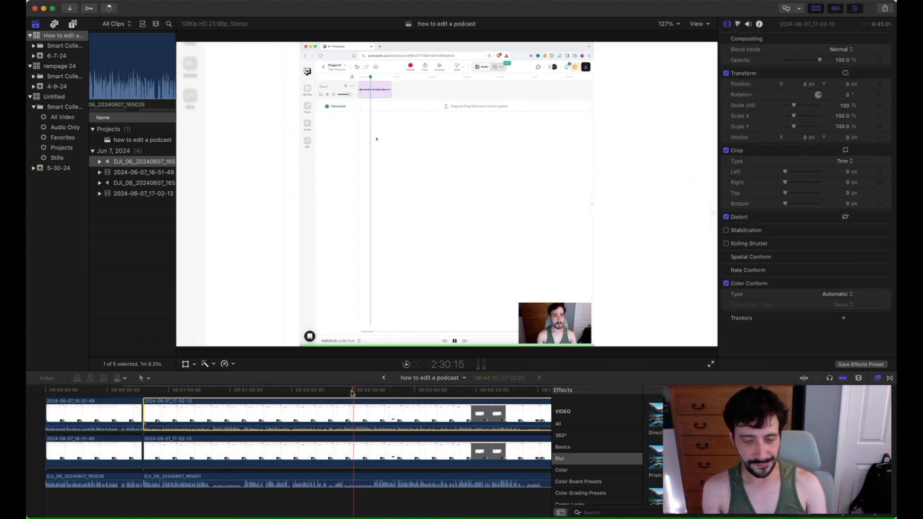
{"action": "key", "text": "super+minus"}
{"action": "key", "text": "super+minus"}
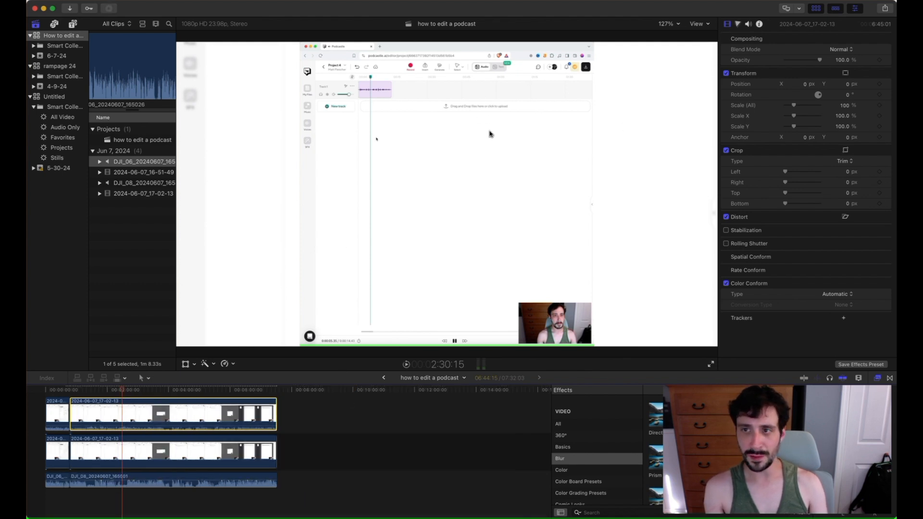
{"action": "left_click", "coordinate": [260, 393]}
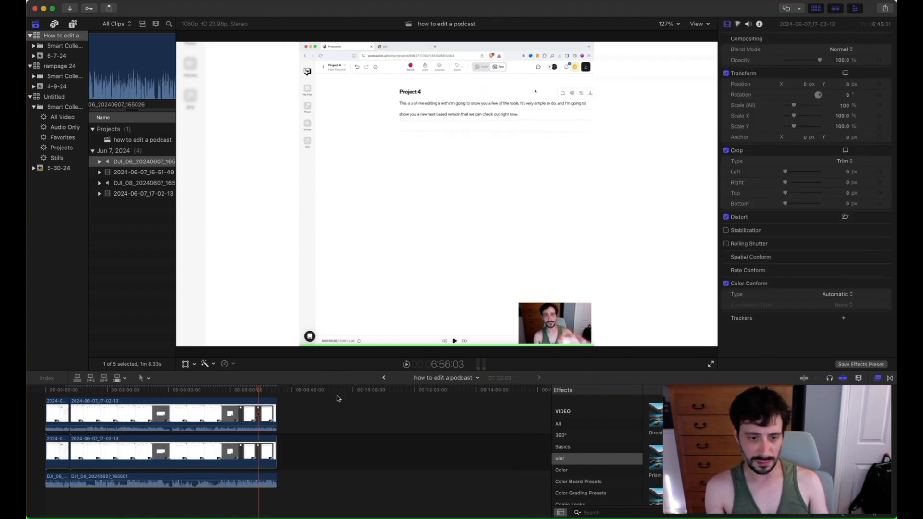
{"action": "left_click_drag", "start_coordinate": [777, 449], "coordinate": [777, 69]}
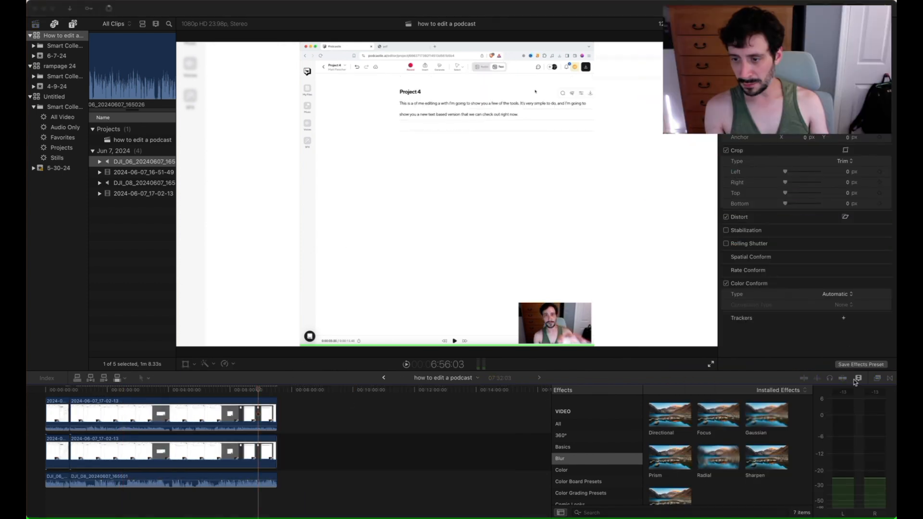
Try a Cross Dissolve at the cut between the two upper video clips and play back the transition.
{"action": "left_click", "coordinate": [889, 378]}
{"action": "left_click_drag", "start_coordinate": [676, 419], "coordinate": [270, 419]}
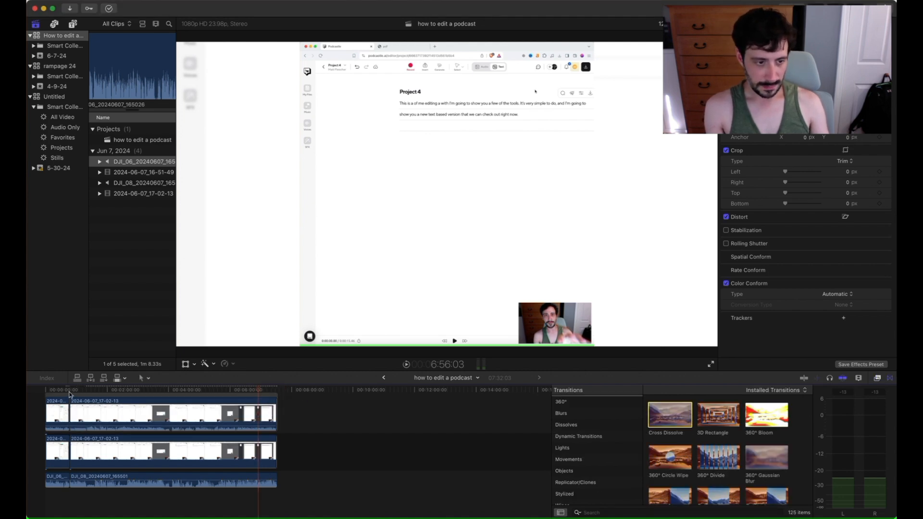
{"action": "left_click", "coordinate": [70, 393]}
{"action": "key", "text": "super+equal"}
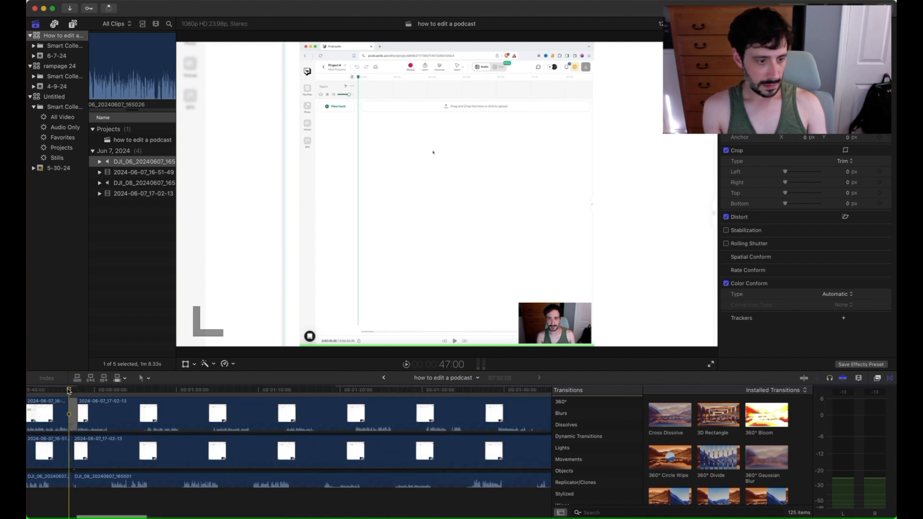
{"action": "key", "text": "space"}
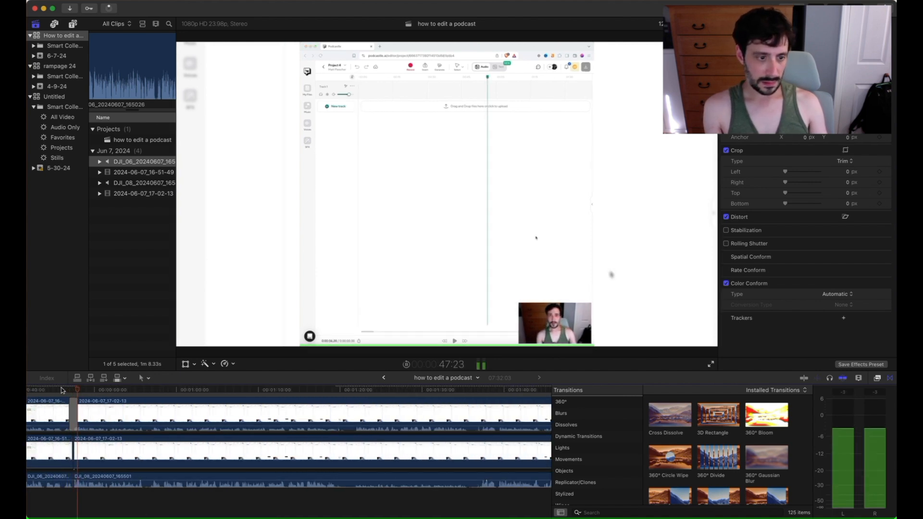
{"action": "key", "text": "space"}
Delete the transition at the cut between the two upper video clips.
{"action": "left_click", "coordinate": [73, 409]}
{"action": "key", "text": "Delete"}
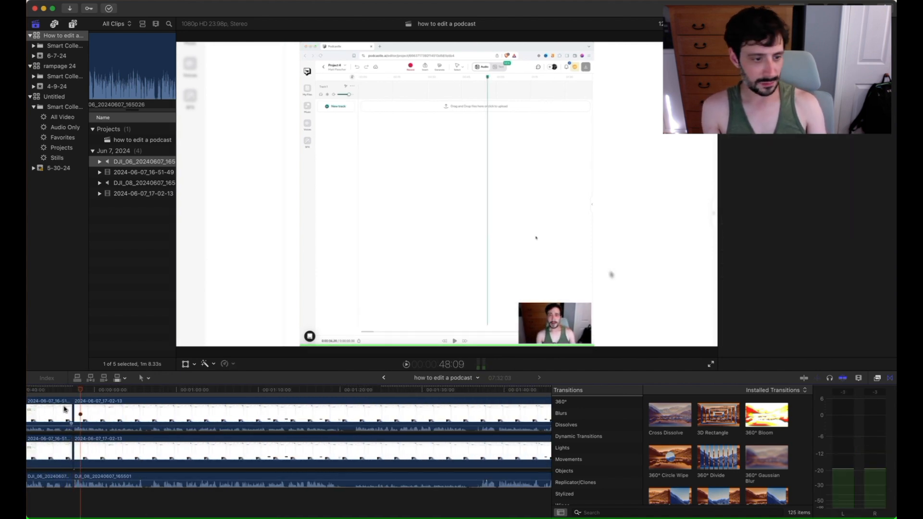
{"action": "key", "text": "shift+z"}
{"action": "scroll", "coordinate": [195, 406], "scroll_direction": "right", "scroll_amount": 1}
{"action": "key", "text": "super+minus"}
{"action": "key", "text": "super+minus"}
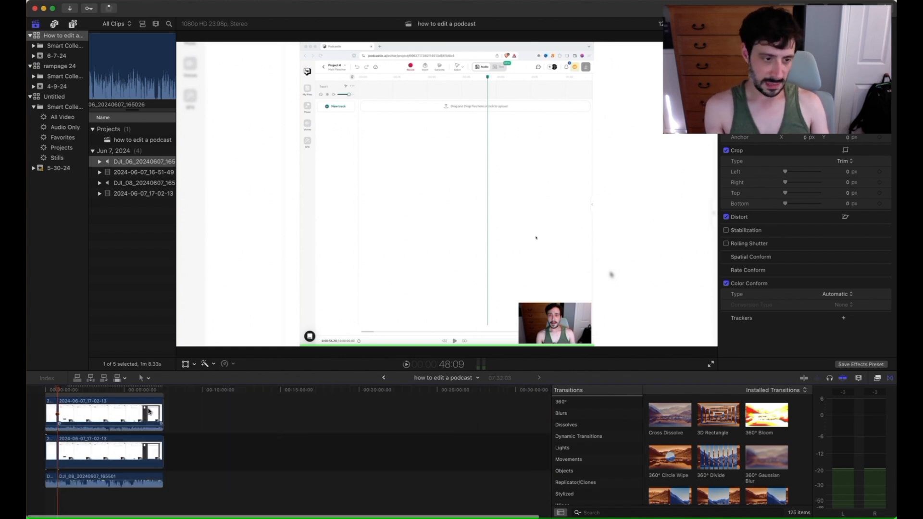
Export the project as a .mov file named "how to edit a podcast" to the Desktop.
{"action": "left_click", "coordinate": [135, 414]}
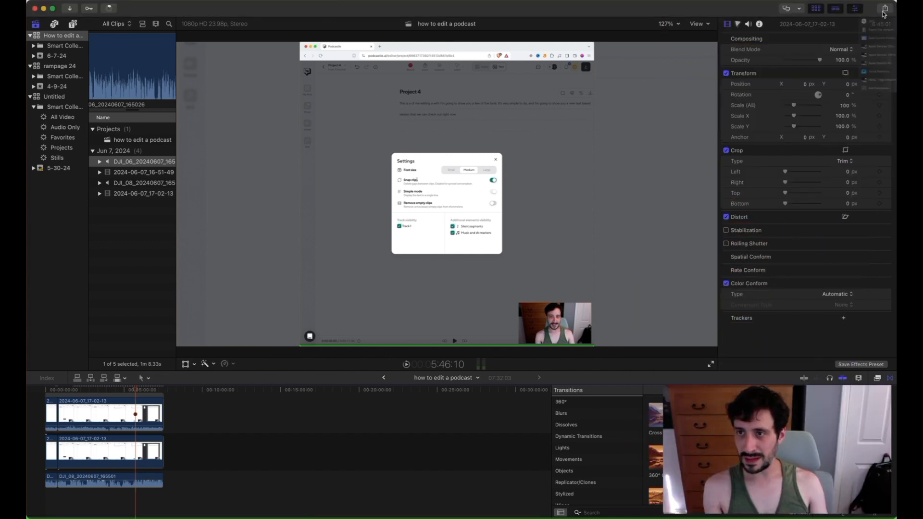
{"action": "key", "text": "Return"}
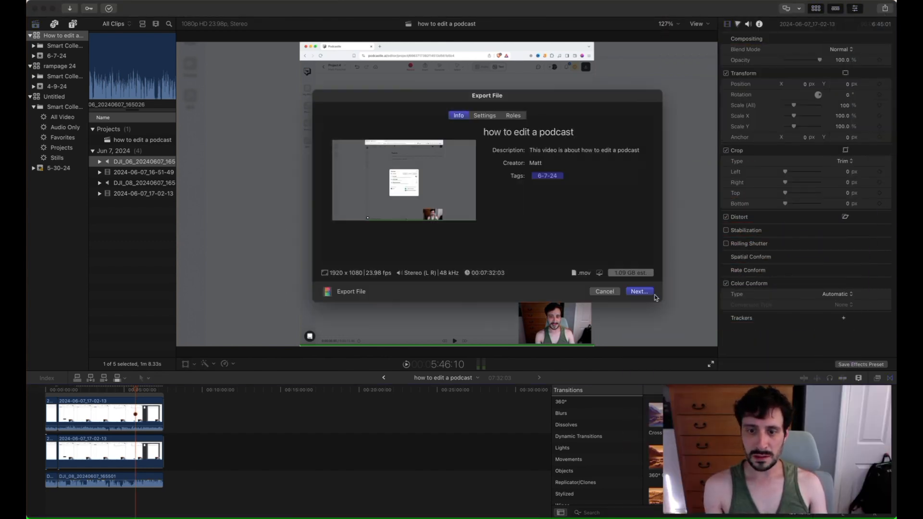
{"action": "key", "text": "Return"}
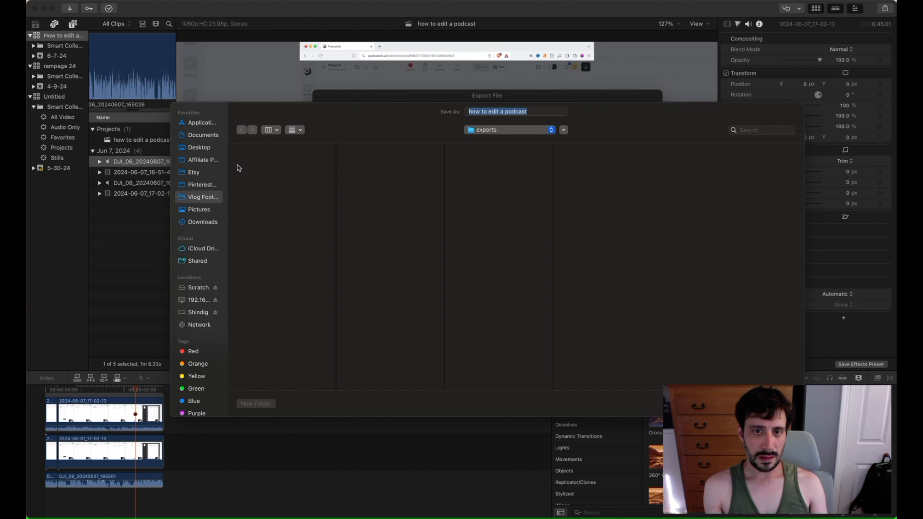
{"action": "left_click", "coordinate": [205, 150]}
{"action": "key", "text": "Return"}
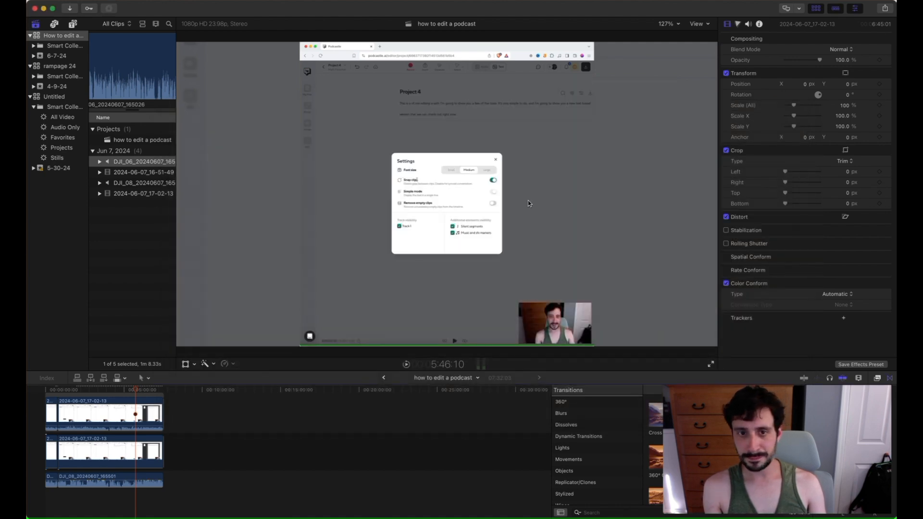